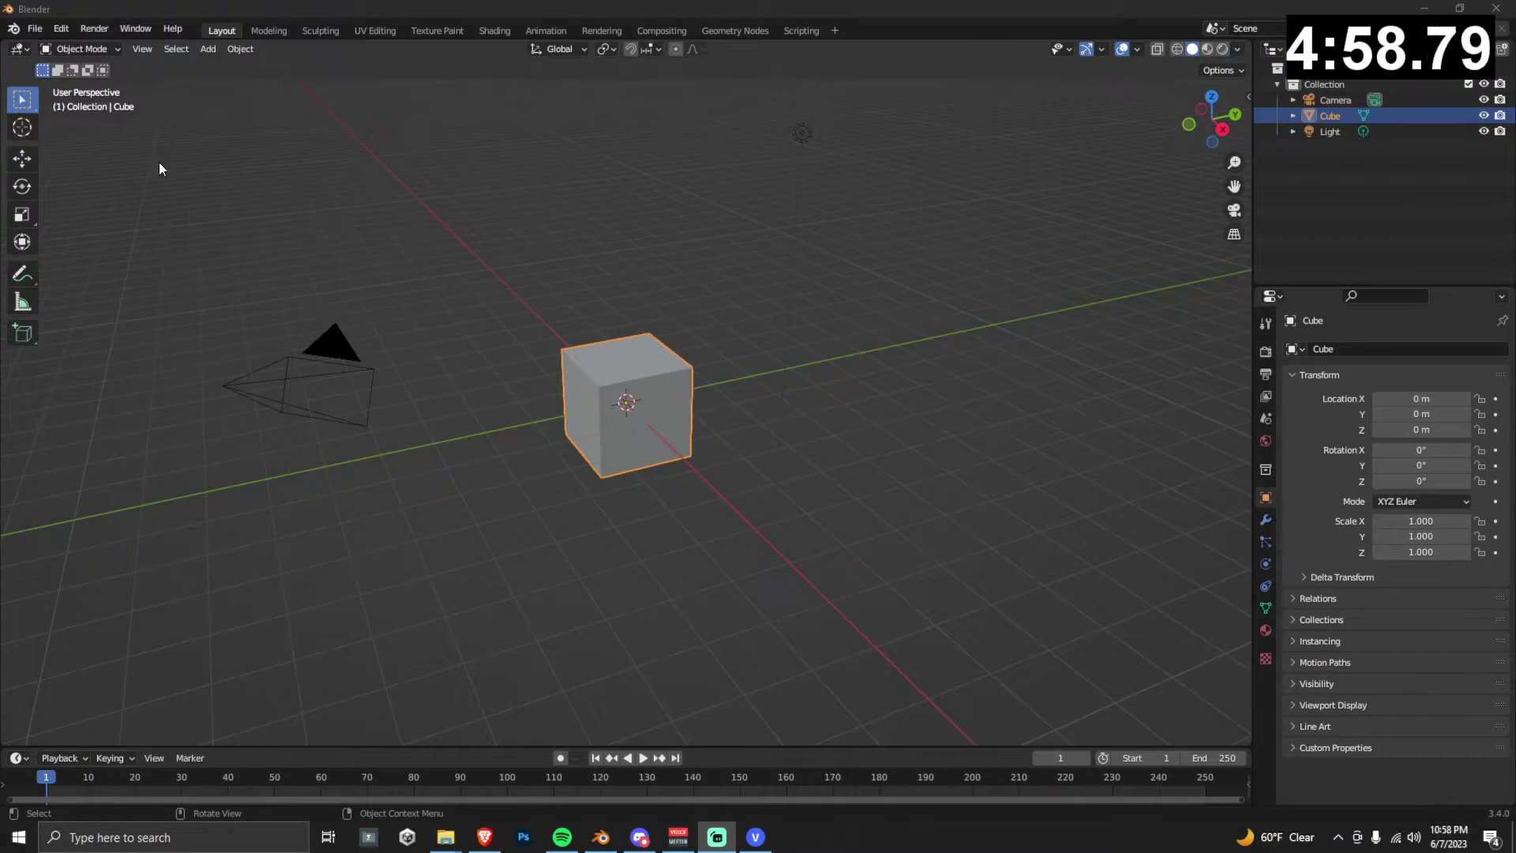
In Preferences > Add-ons, search 'mesh', show disabled add-ons and enable Add Mesh: Extra Objects.
{"action": "left_click", "coordinate": [60, 29]}
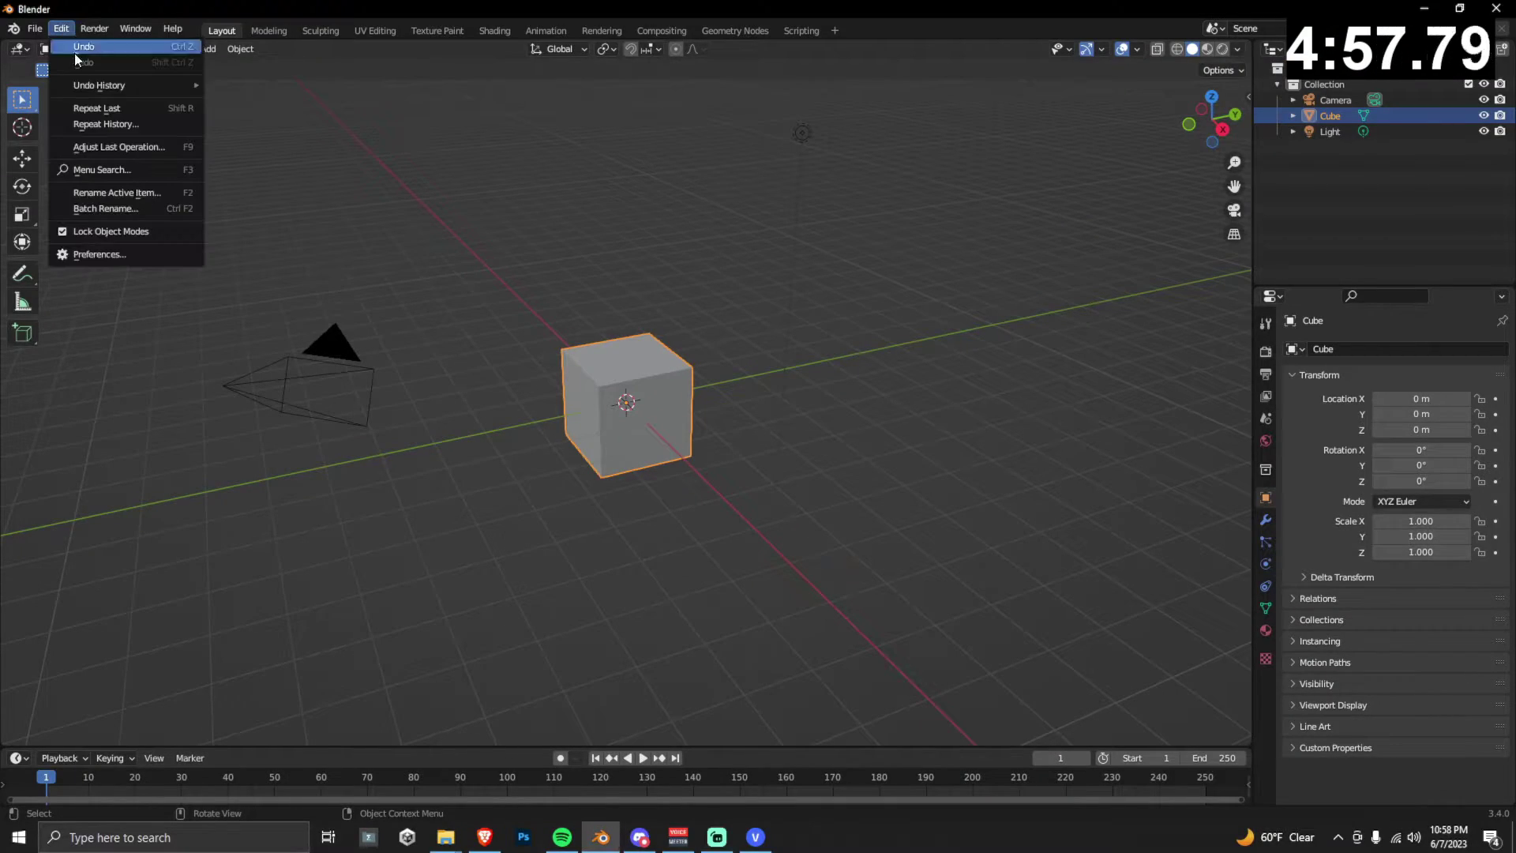
{"action": "left_click", "coordinate": [98, 249]}
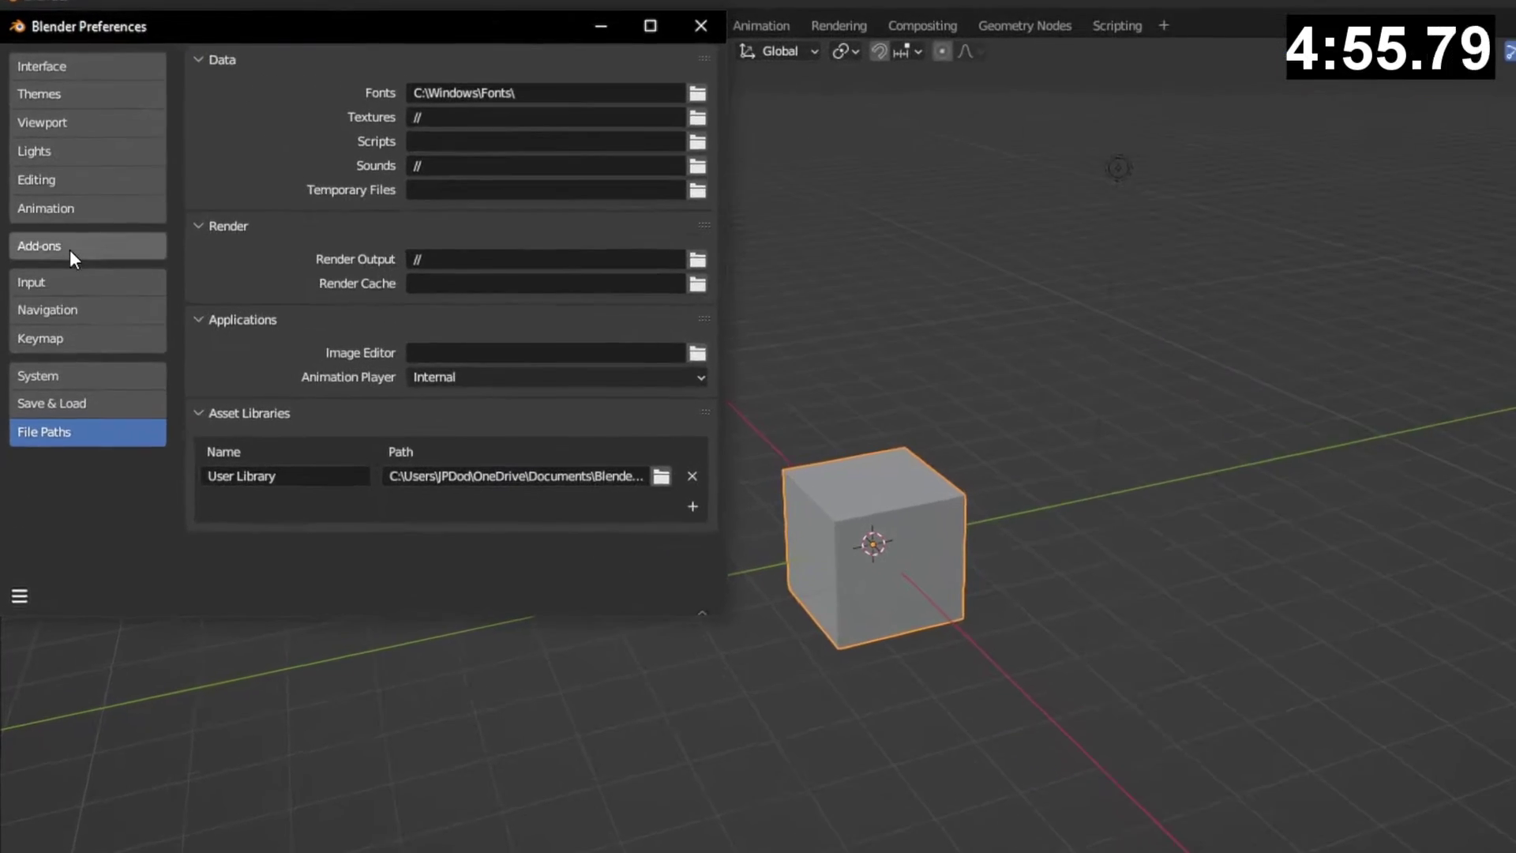
{"action": "left_click", "coordinate": [49, 188]}
{"action": "left_click", "coordinate": [780, 108]}
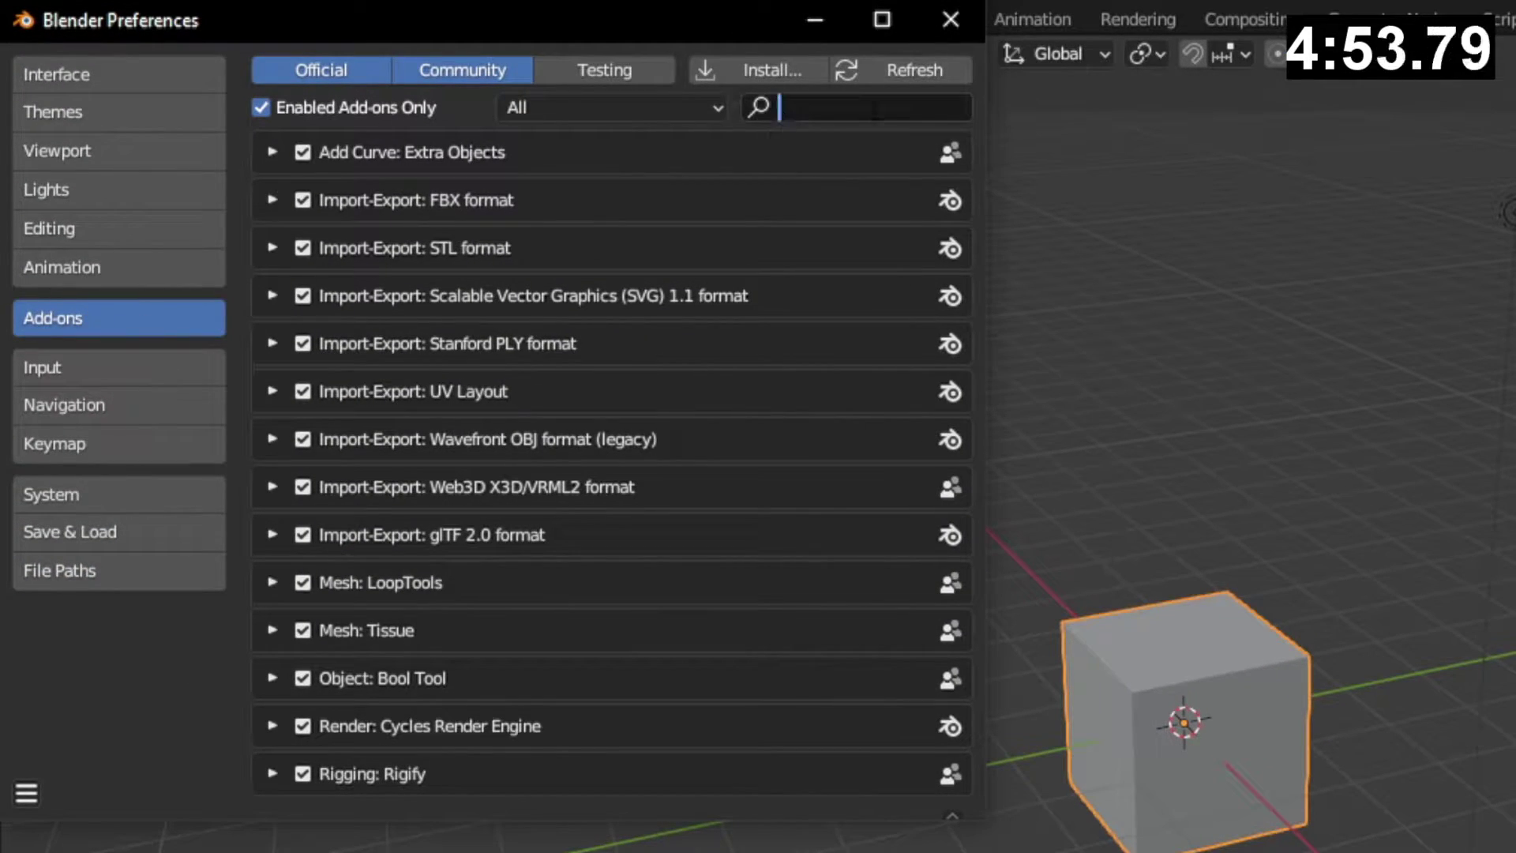
{"action": "type", "text": "mesh"}
{"action": "left_click", "coordinate": [262, 105]}
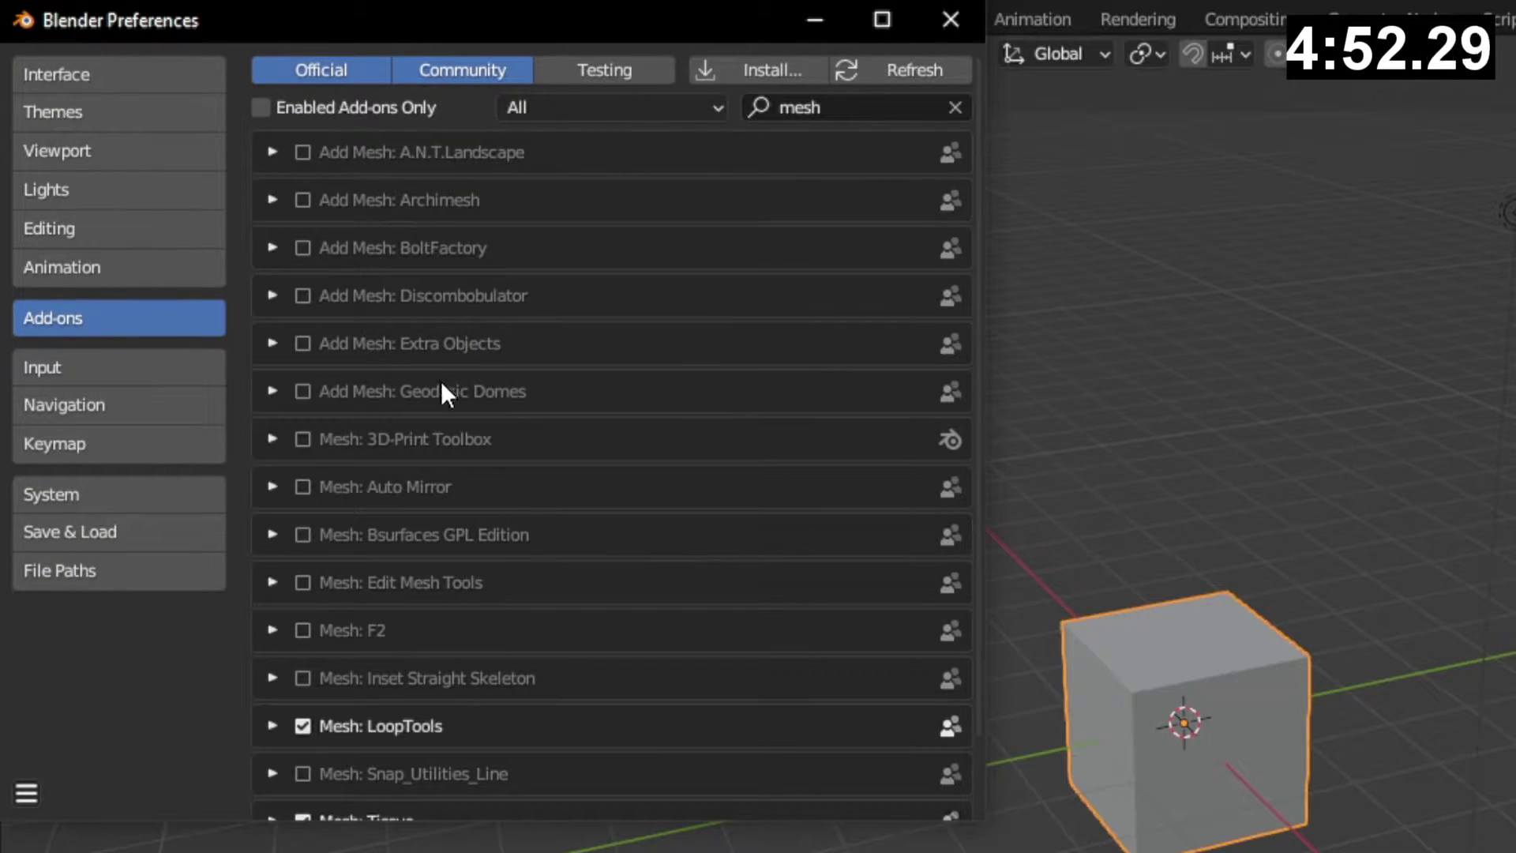
{"action": "left_click", "coordinate": [273, 342]}
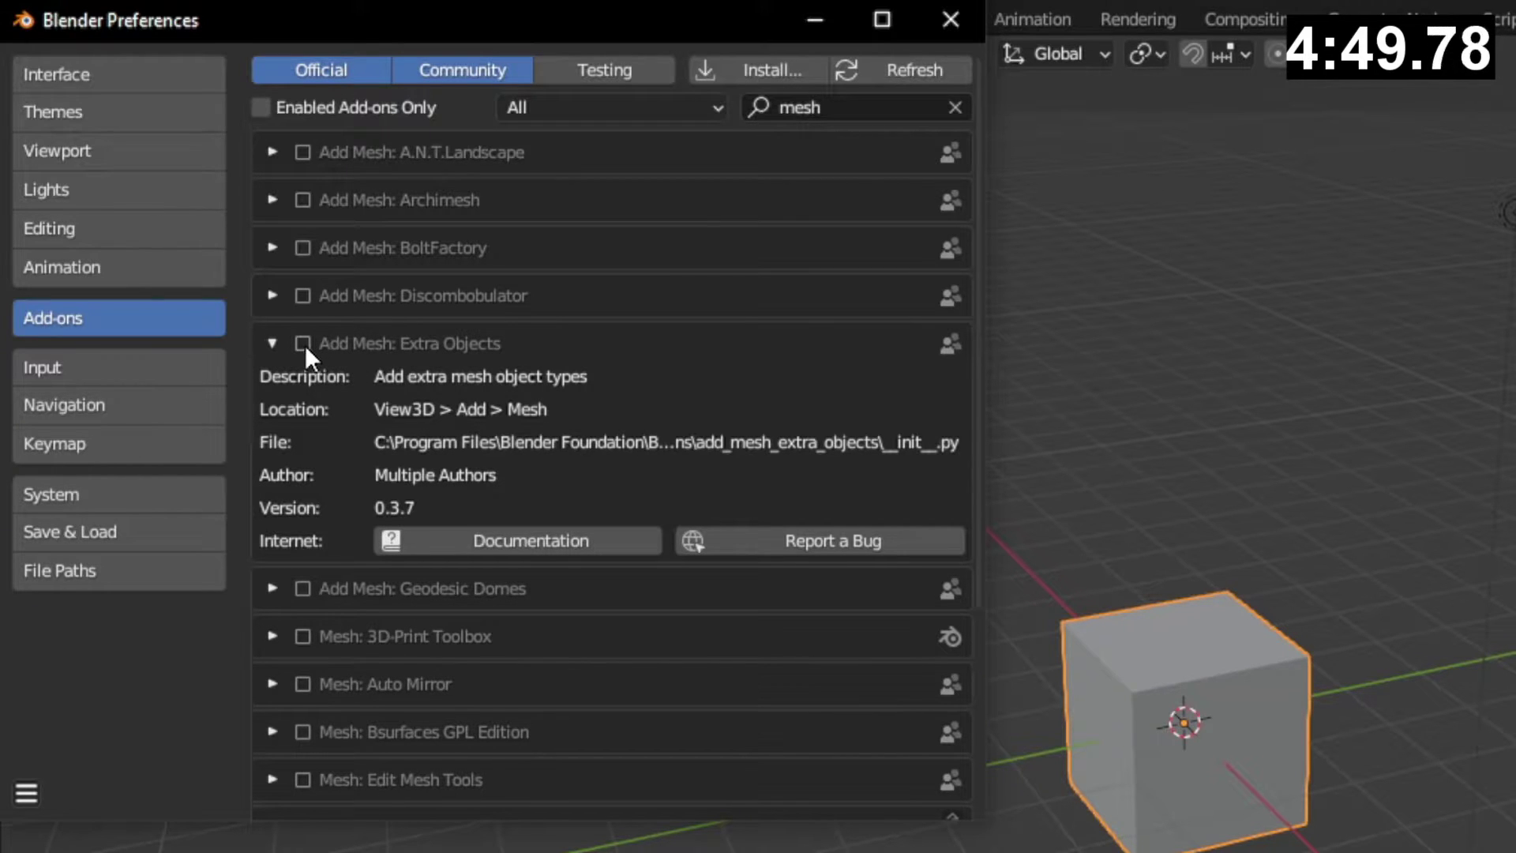
{"action": "left_click", "coordinate": [303, 343]}
Delete the default camera, cube and light and switch to Top view.
{"action": "key", "text": "alt+F4"}
{"action": "key", "text": "a"}
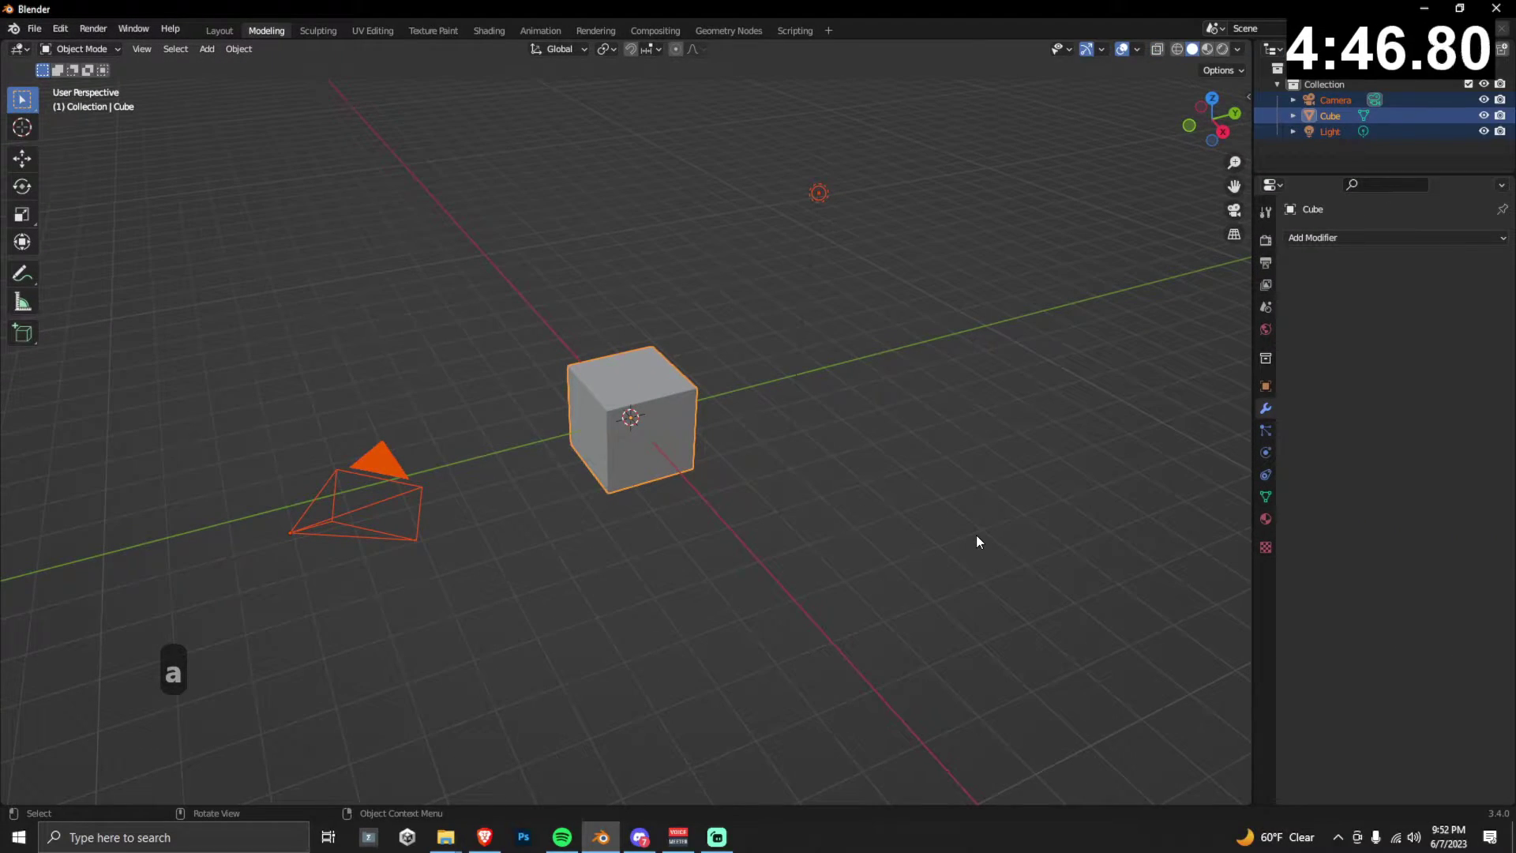
{"action": "key", "text": "Delete"}
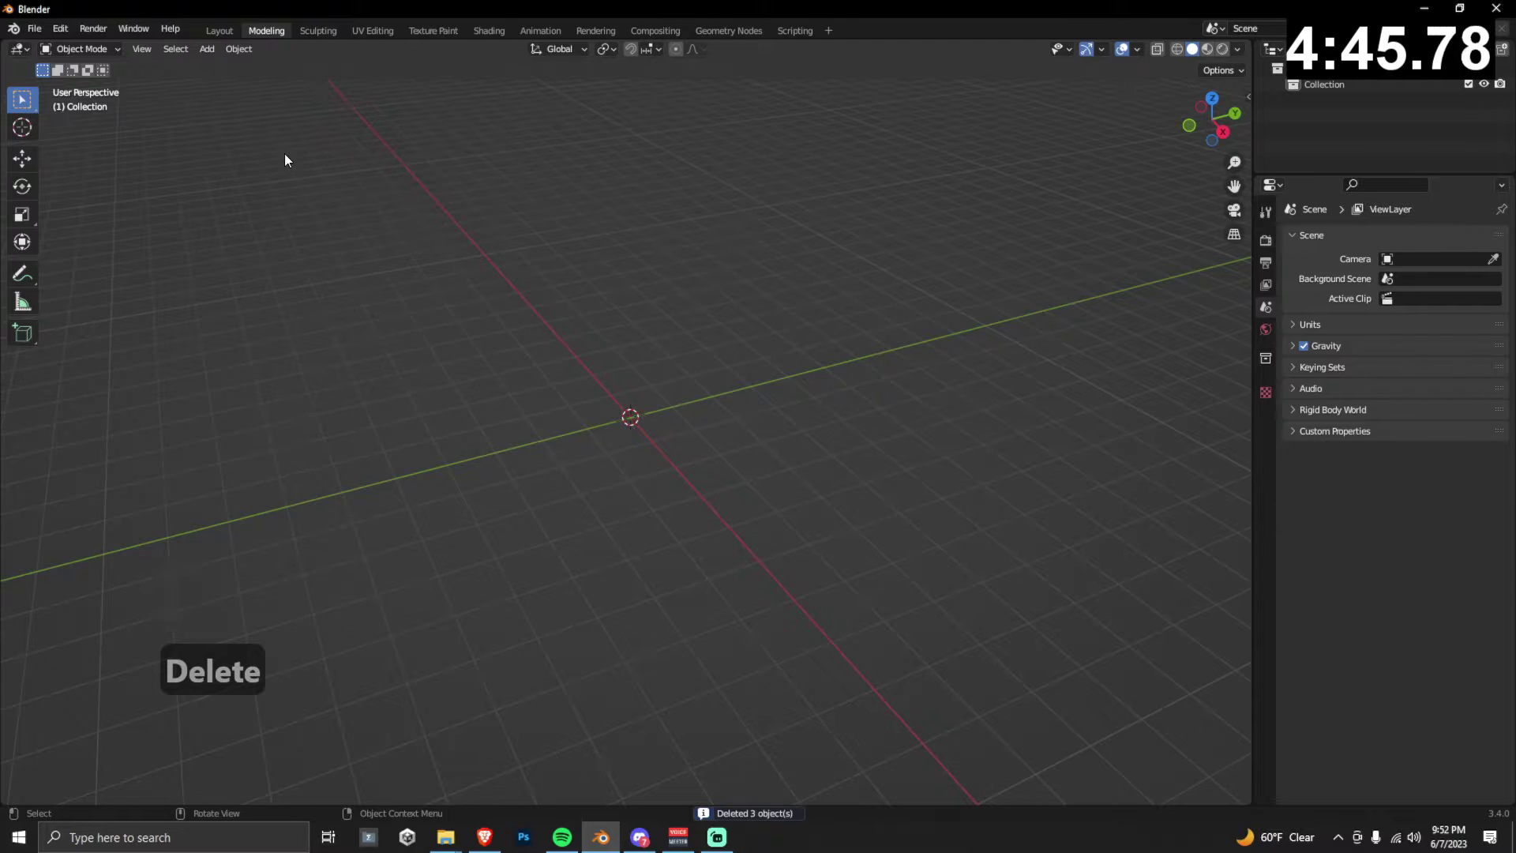
{"action": "left_click", "coordinate": [1212, 99]}
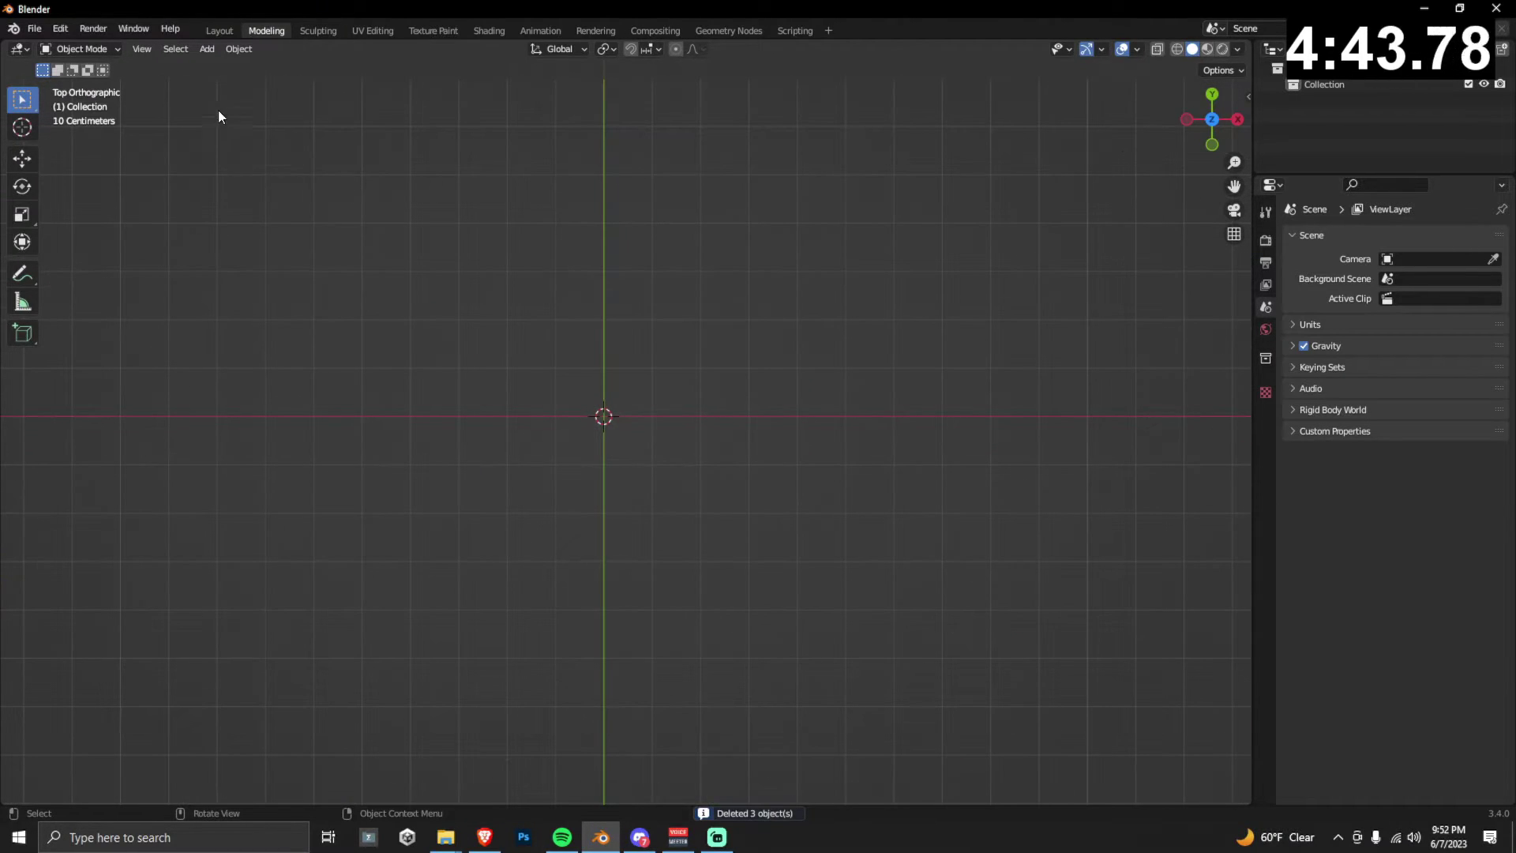
Add a Single Vert mesh object to the scene.
{"action": "left_click", "coordinate": [207, 49]}
{"action": "mouse_move", "coordinate": [227, 67]}
{"action": "mouse_move", "coordinate": [372, 260]}
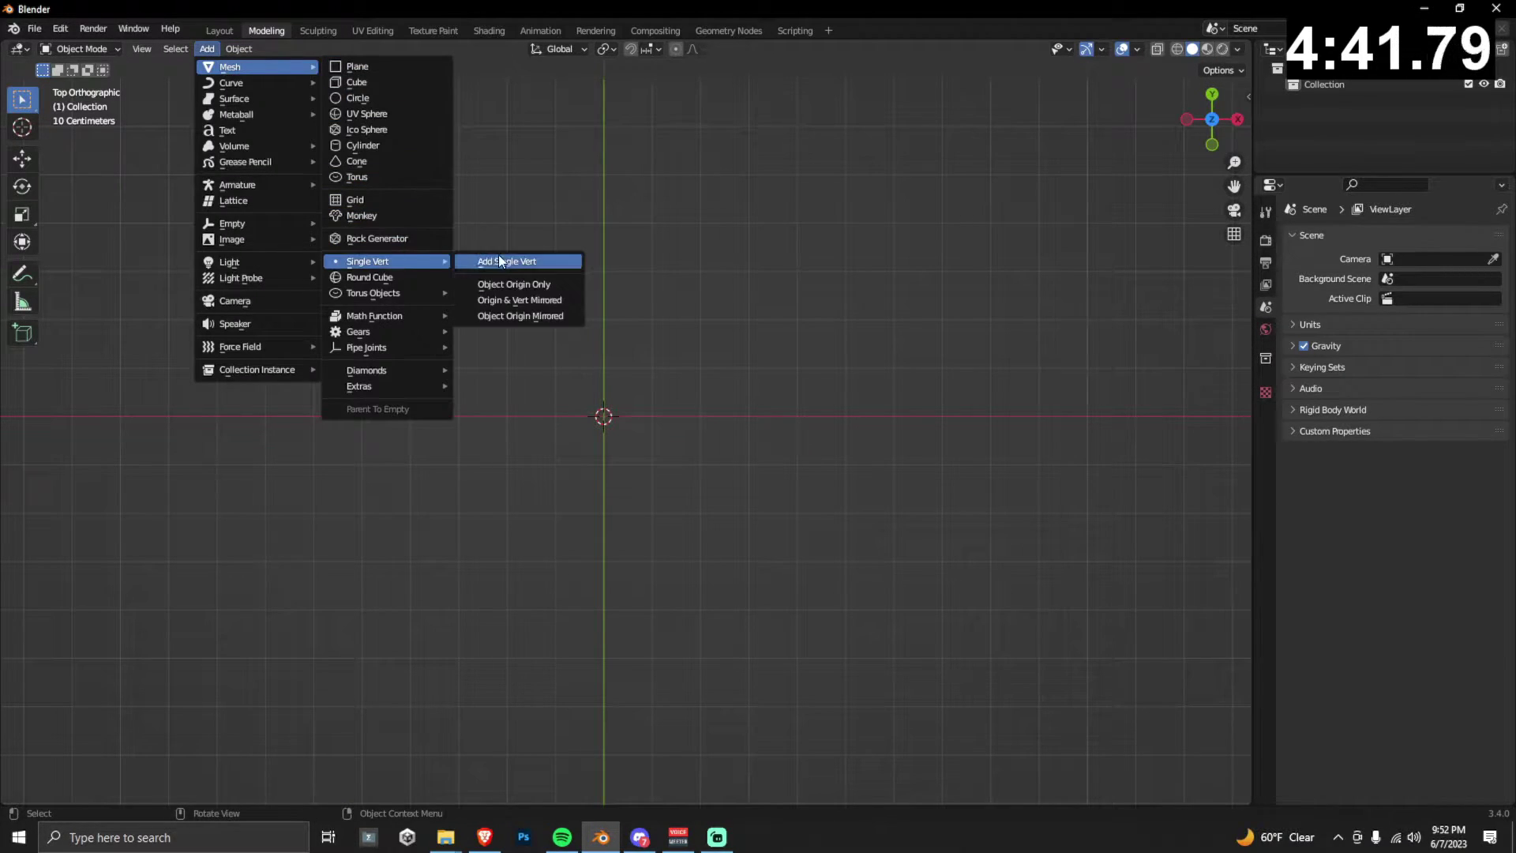
{"action": "left_click", "coordinate": [501, 261]}
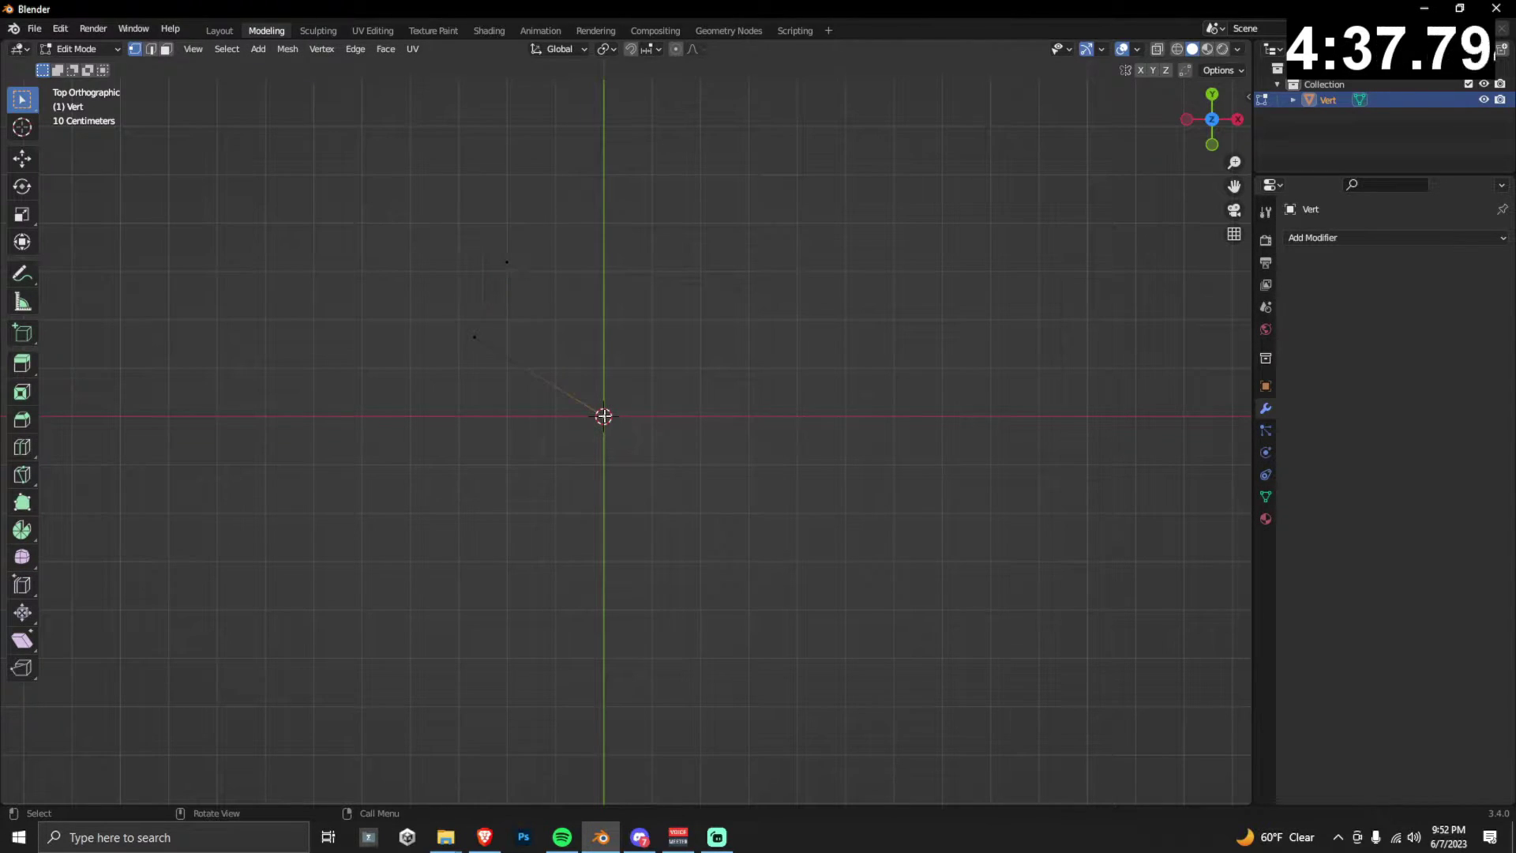
Move the vertex off the origin and extrude the first outline vertices from it.
{"action": "key", "text": "g"}
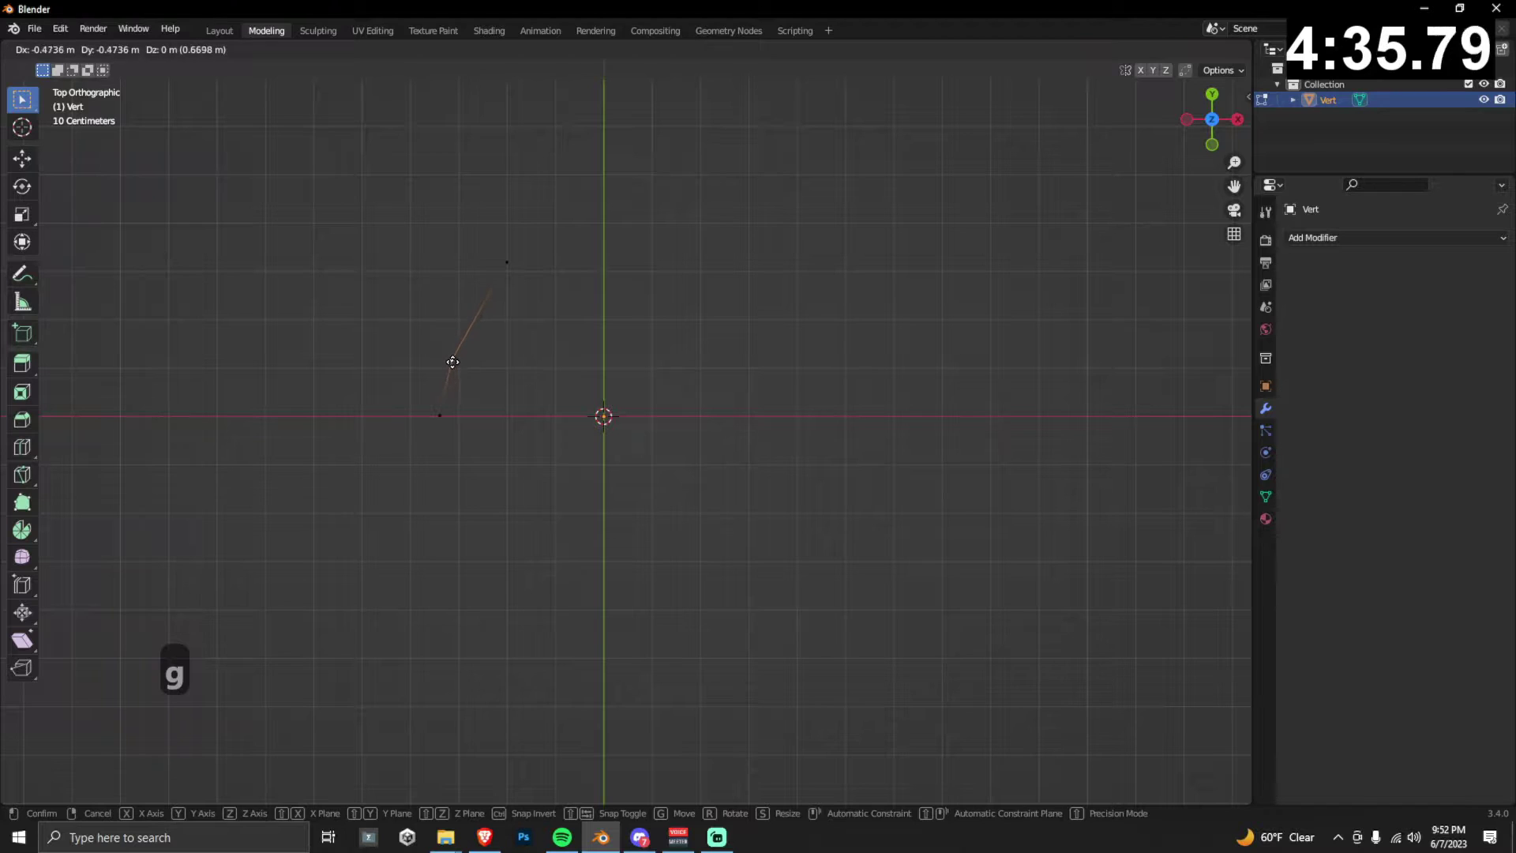
{"action": "left_click", "coordinate": [452, 362]}
{"action": "left_click", "coordinate": [507, 262]}
{"action": "key", "text": "g"}
{"action": "left_click", "coordinate": [484, 315]}
Extrude more outline vertices, then move the last onto the first and merge them to close the ring.
{"action": "right_click", "coordinate": [534, 295], "text": "ctrl"}
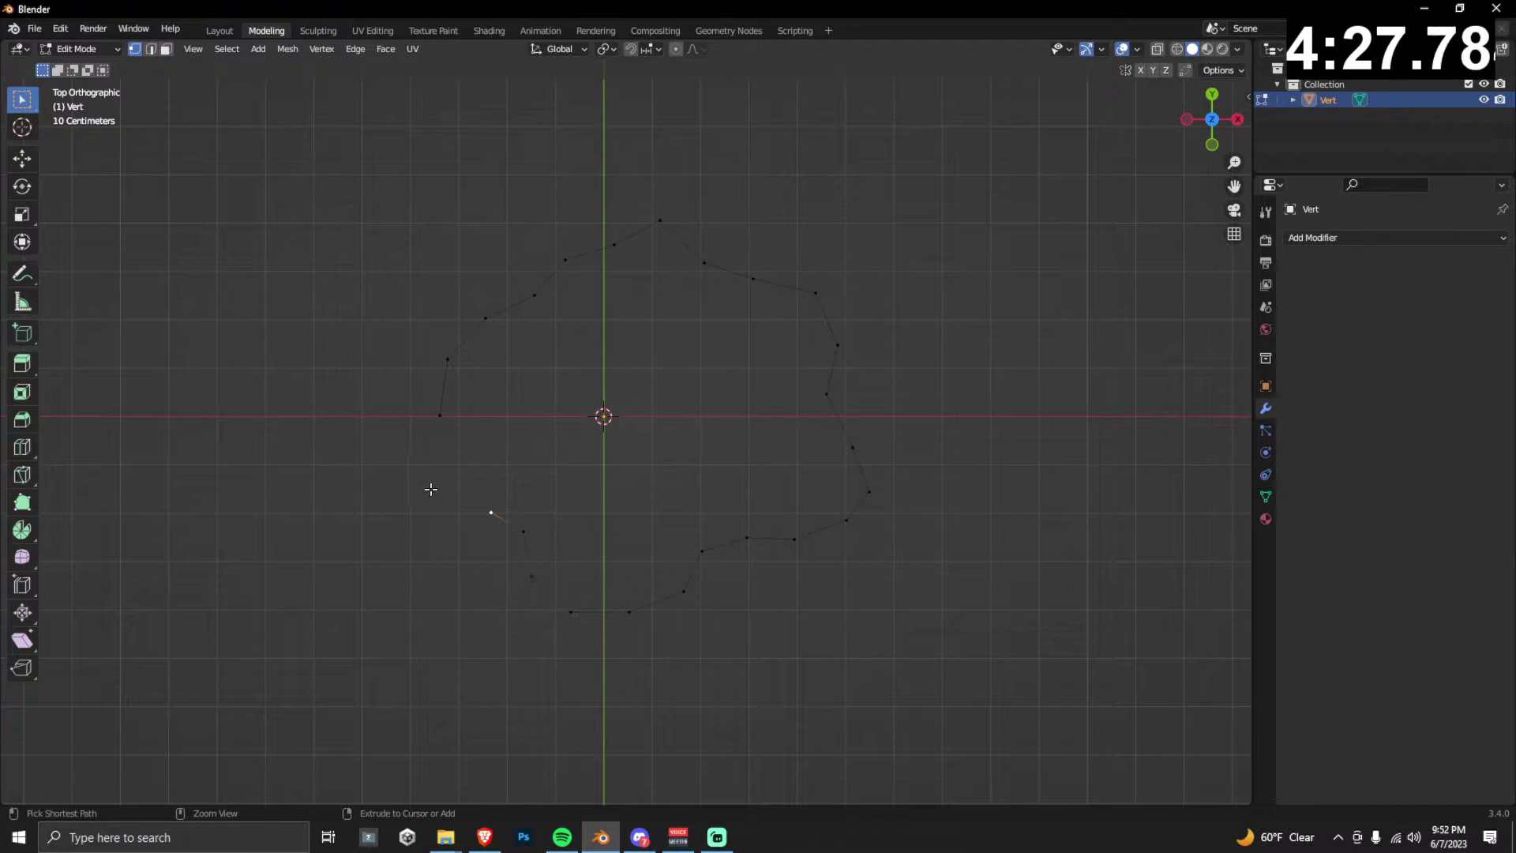
{"action": "scroll", "coordinate": [406, 413], "scroll_direction": "up", "scroll_amount": 2}
{"action": "middle_click_drag", "start_coordinate": [406, 412], "coordinate": [490, 237], "text": "shift"}
{"action": "key", "text": "g"}
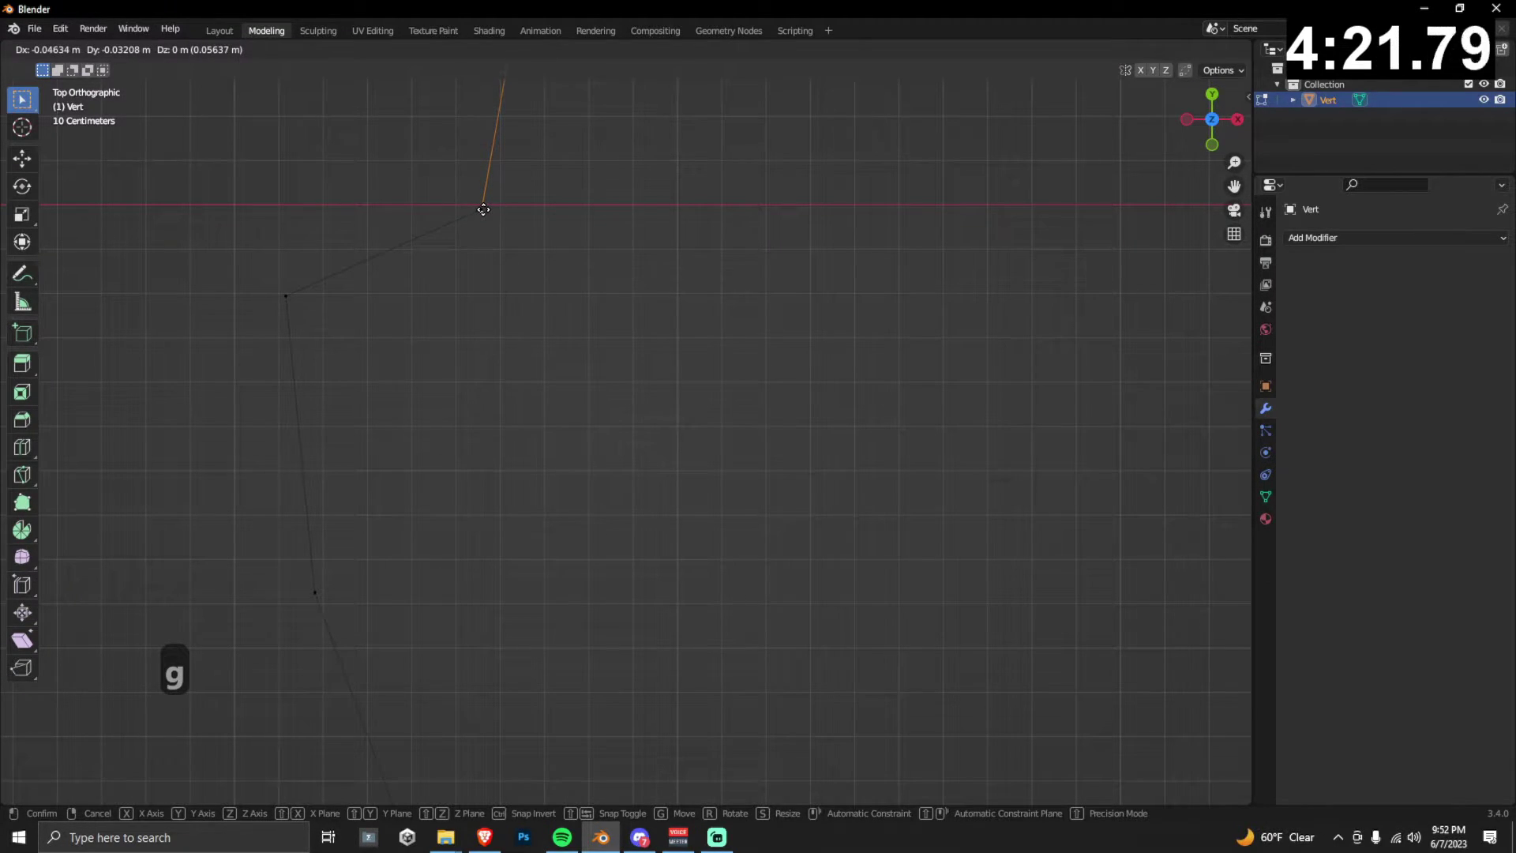
{"action": "left_click", "coordinate": [483, 210]}
{"action": "right_click", "coordinate": [489, 213]}
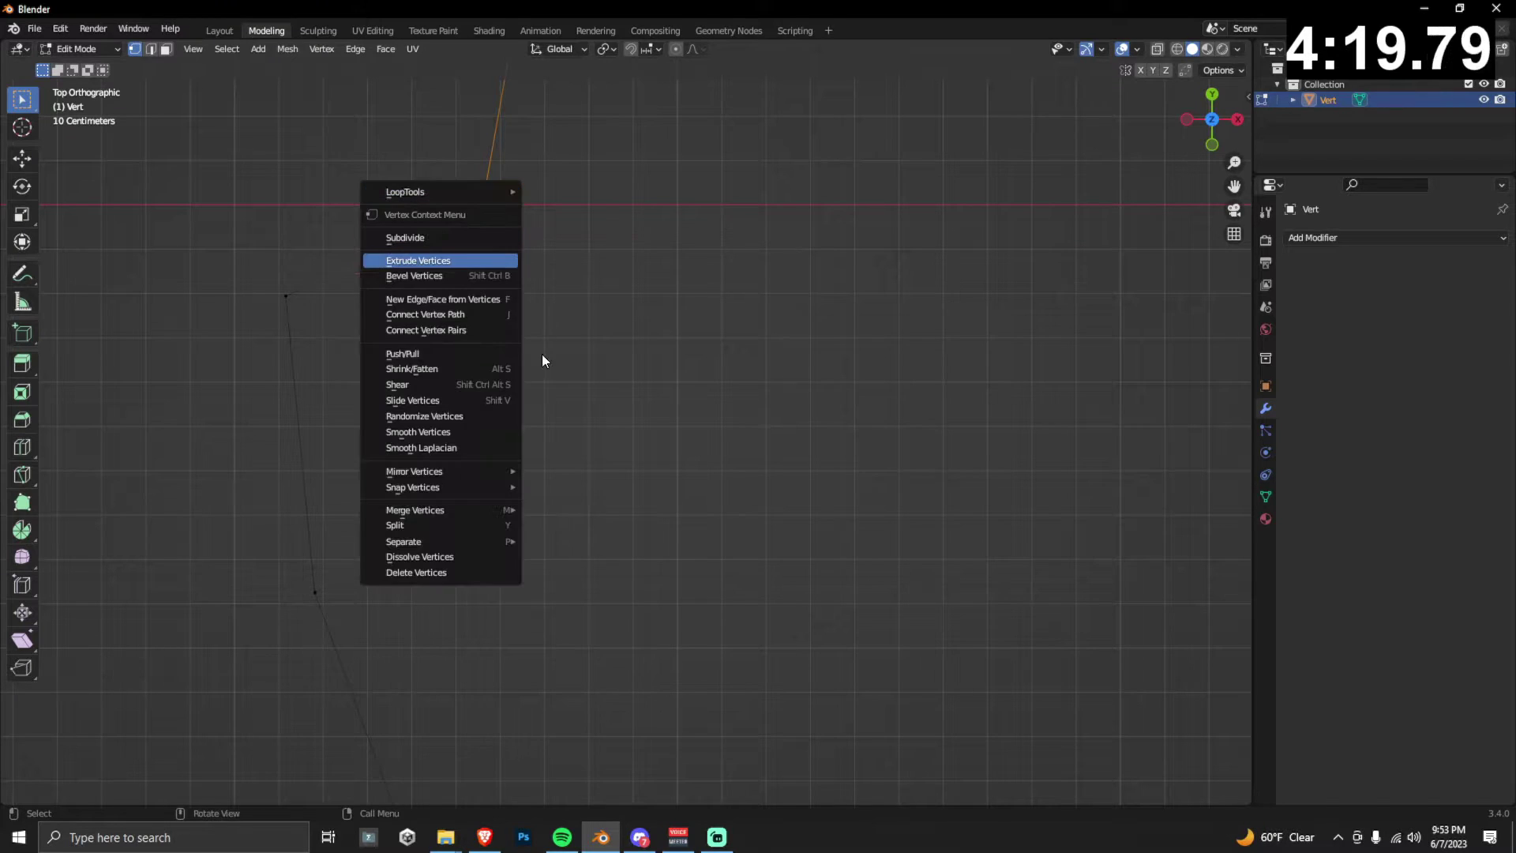
{"action": "mouse_move", "coordinate": [452, 512]}
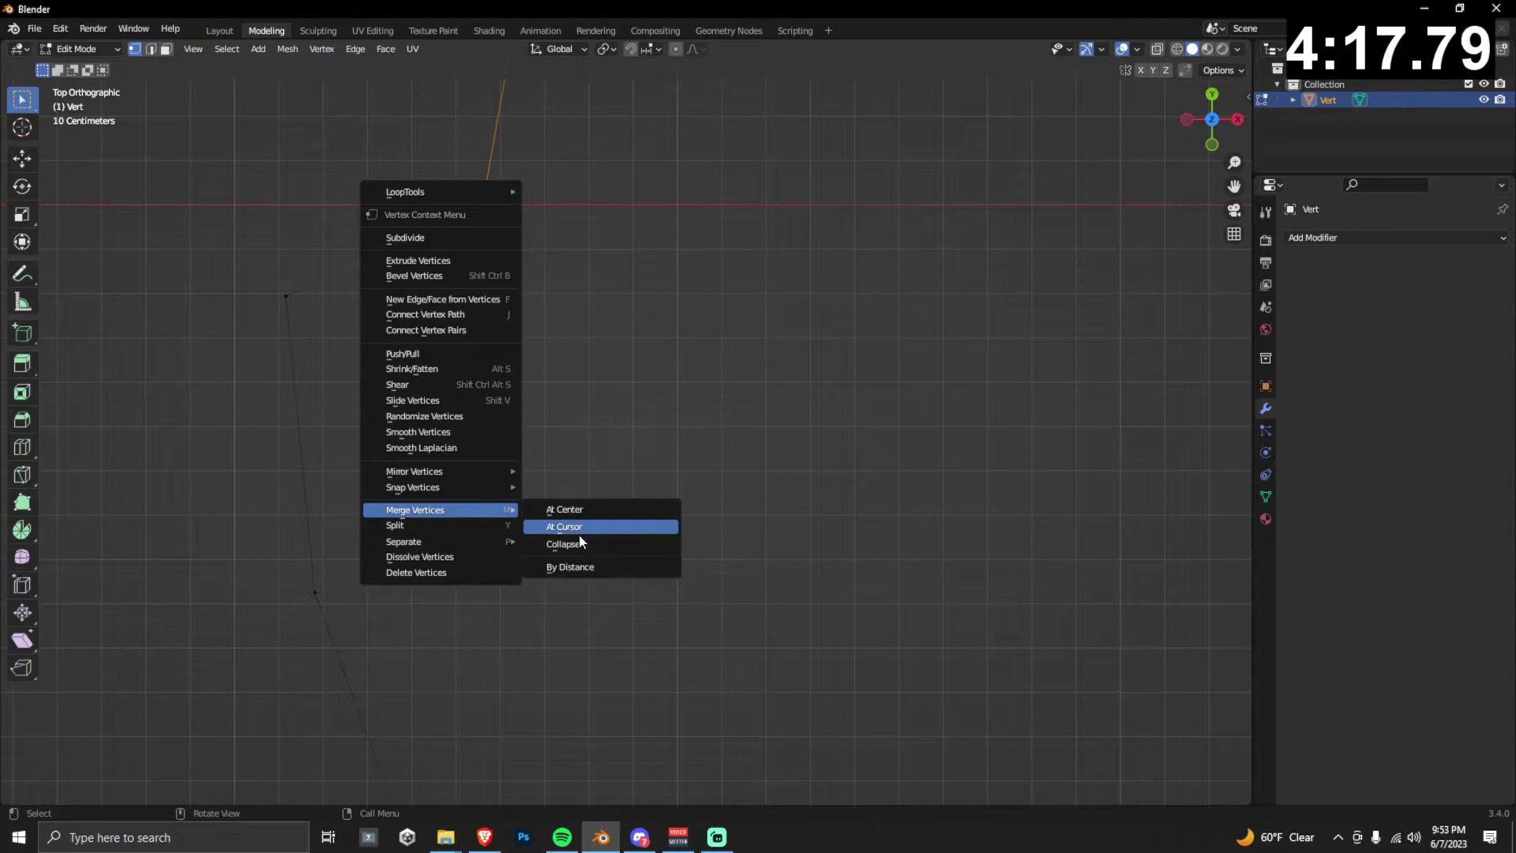
{"action": "left_click", "coordinate": [588, 510]}
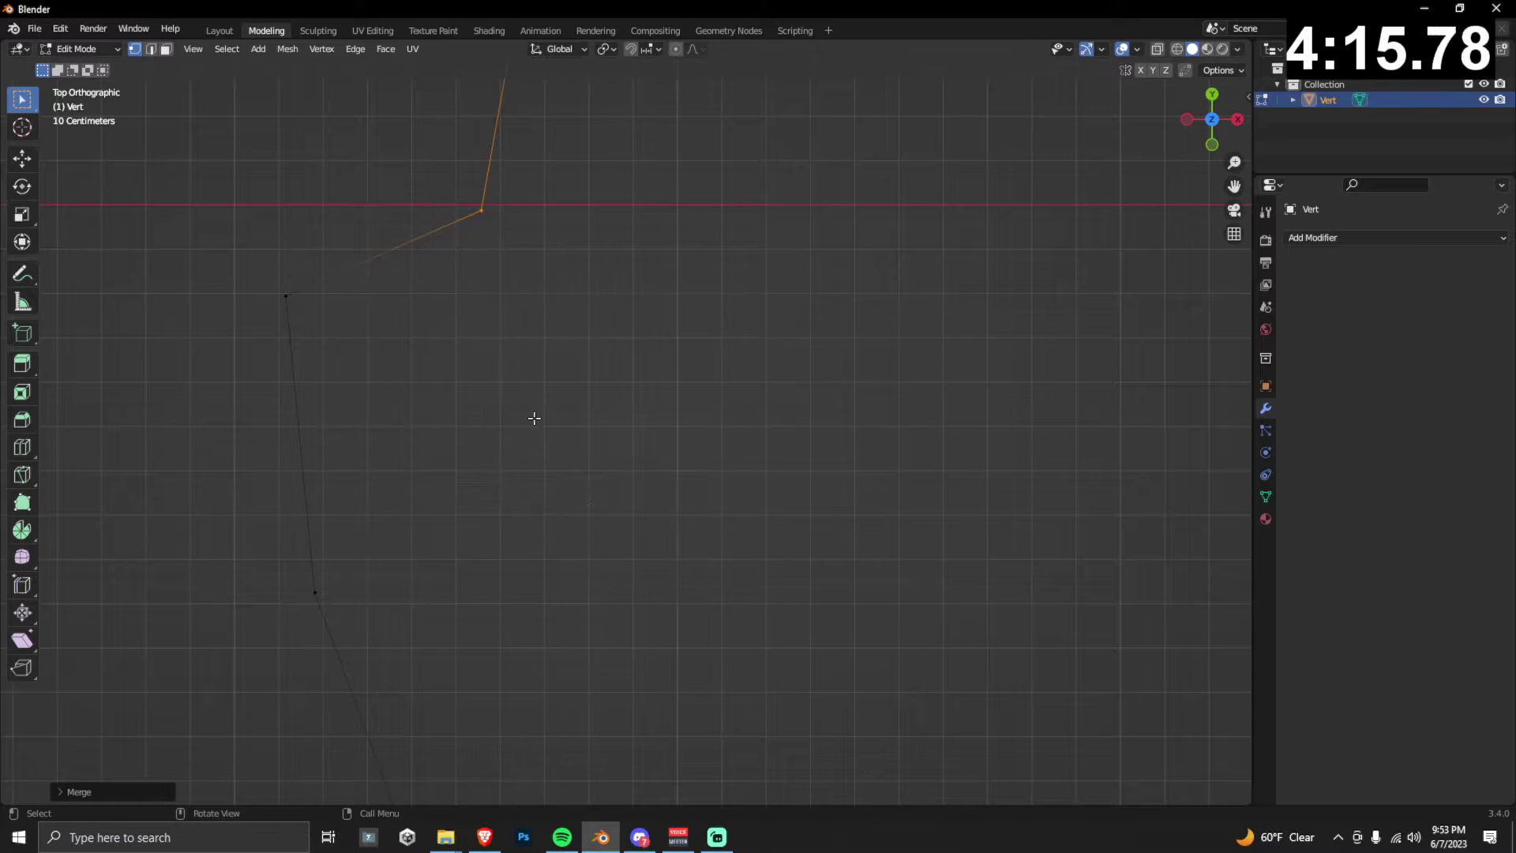
Box-select the whole vertex outline and shift it along the X axis.
{"action": "left_click", "coordinate": [1188, 71]}
{"action": "scroll", "coordinate": [818, 473], "scroll_direction": "down", "scroll_amount": 8}
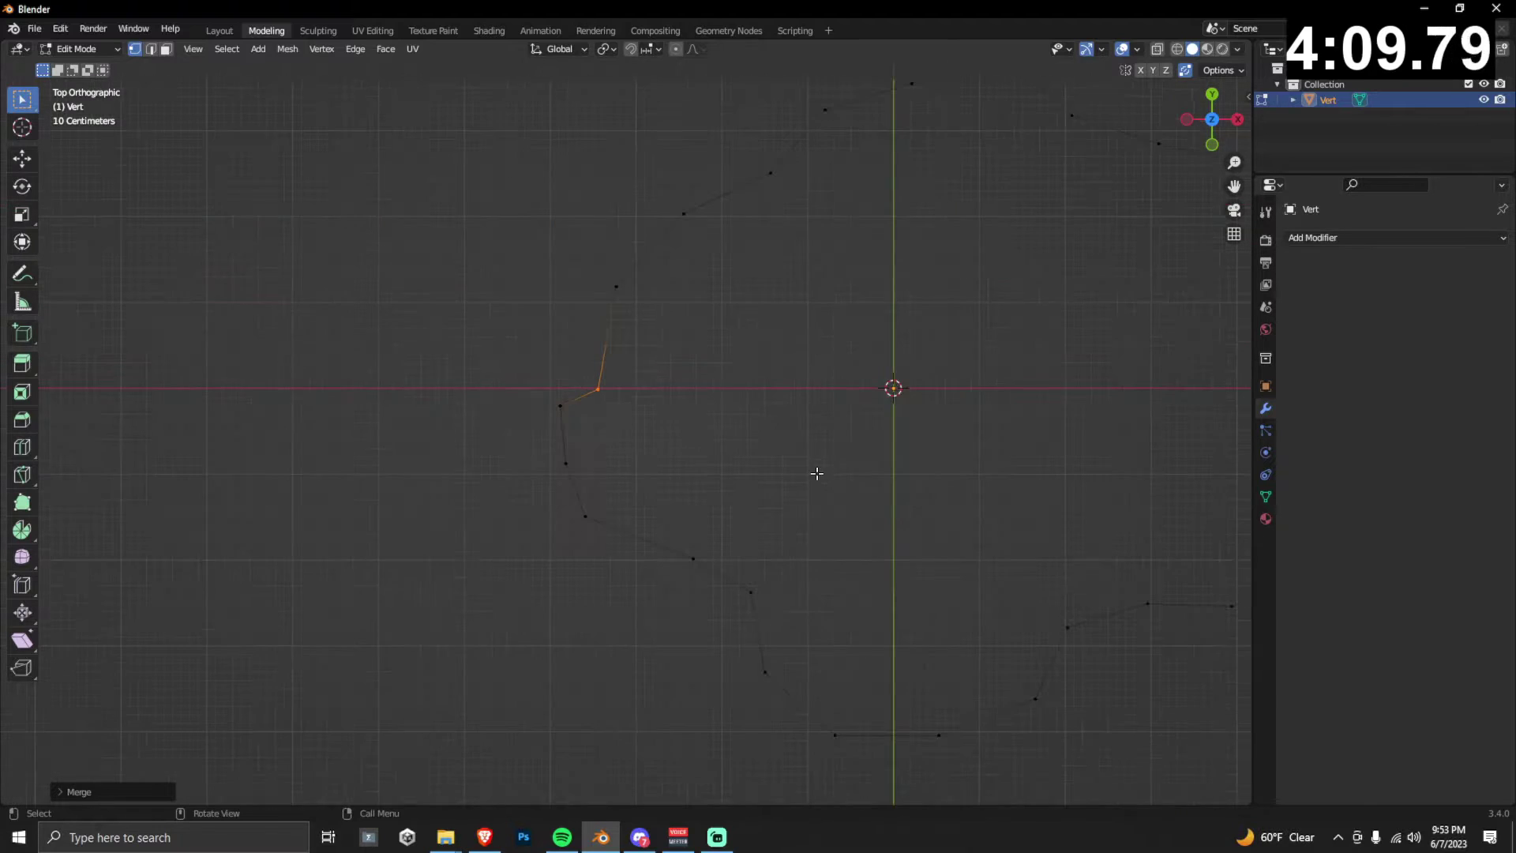
{"action": "middle_click_drag", "start_coordinate": [853, 416], "coordinate": [506, 451], "text": "shift"}
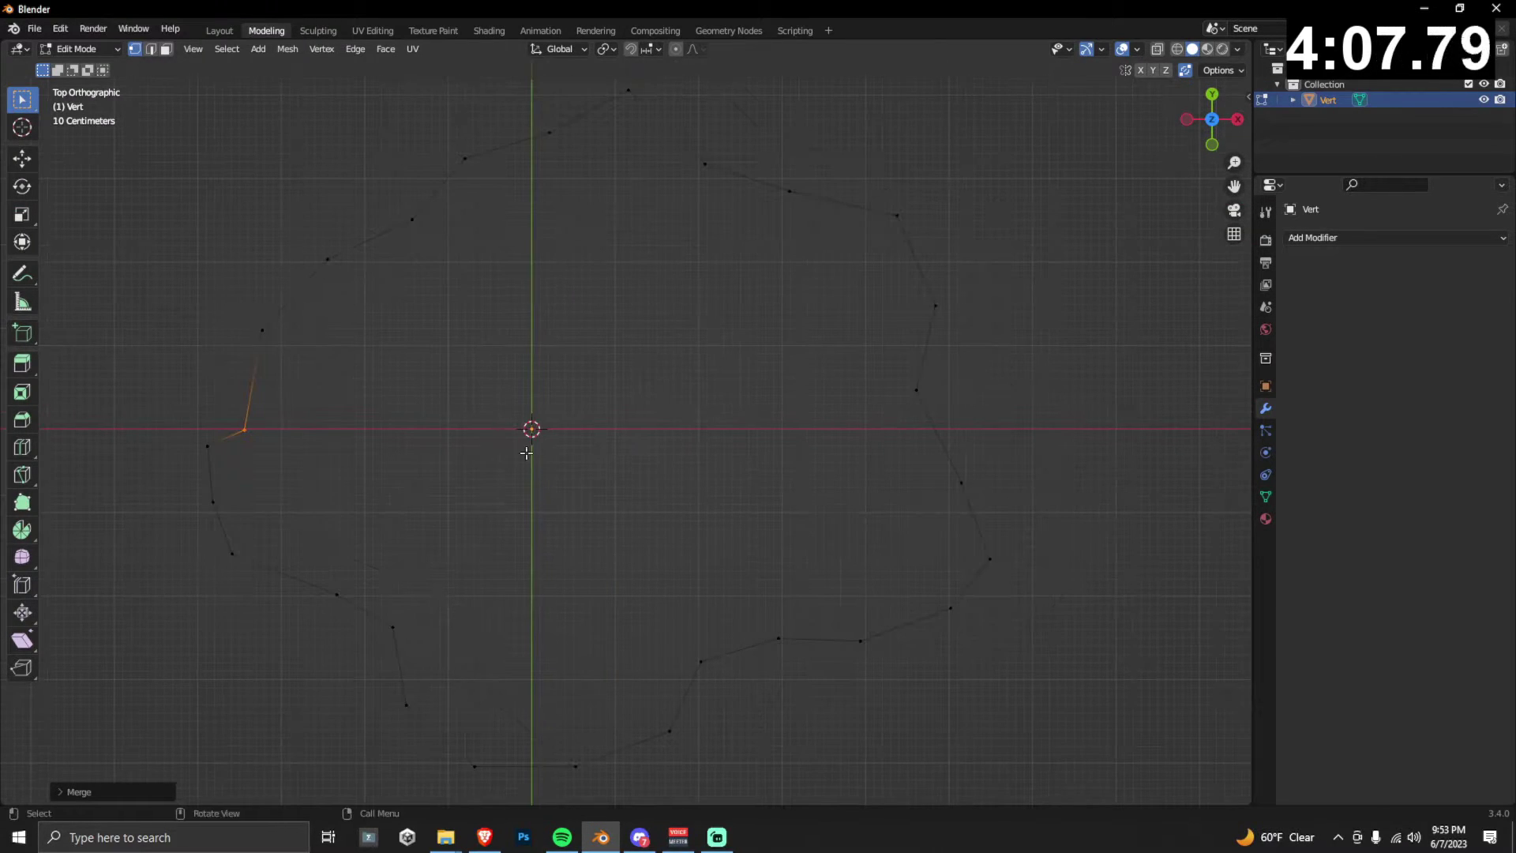
{"action": "scroll", "coordinate": [378, 217], "scroll_direction": "down", "scroll_amount": 3}
{"action": "left_click_drag", "start_coordinate": [378, 217], "coordinate": [970, 715]}
{"action": "key", "text": "g"}
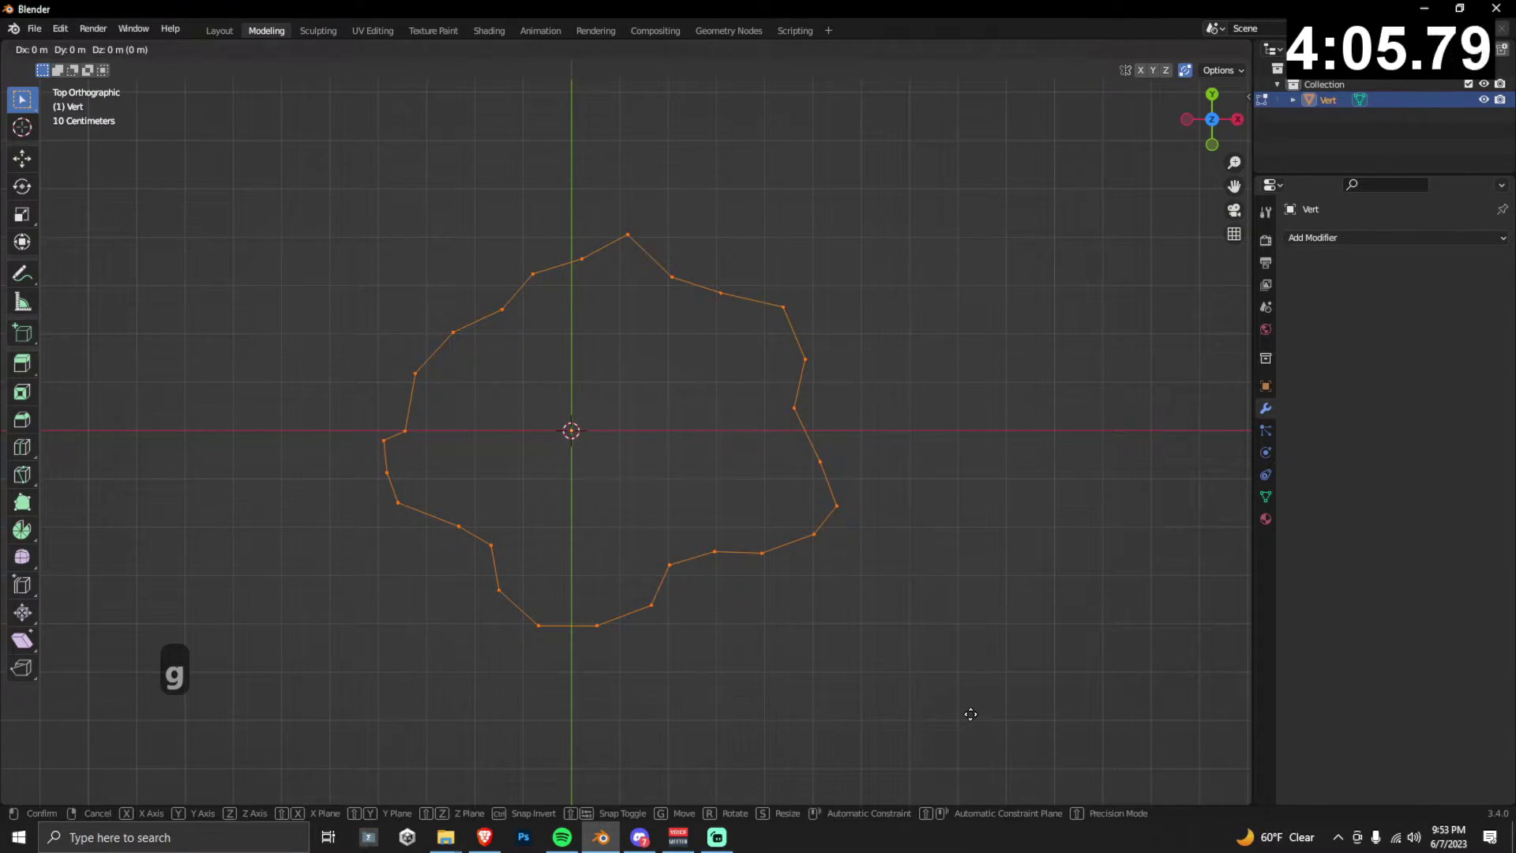
{"action": "key", "text": "x"}
{"action": "left_click", "coordinate": [935, 707]}
Fill the selected outline with a face, poke it into a triangle fan, and extrude downward.
{"action": "left_click", "coordinate": [916, 475]}
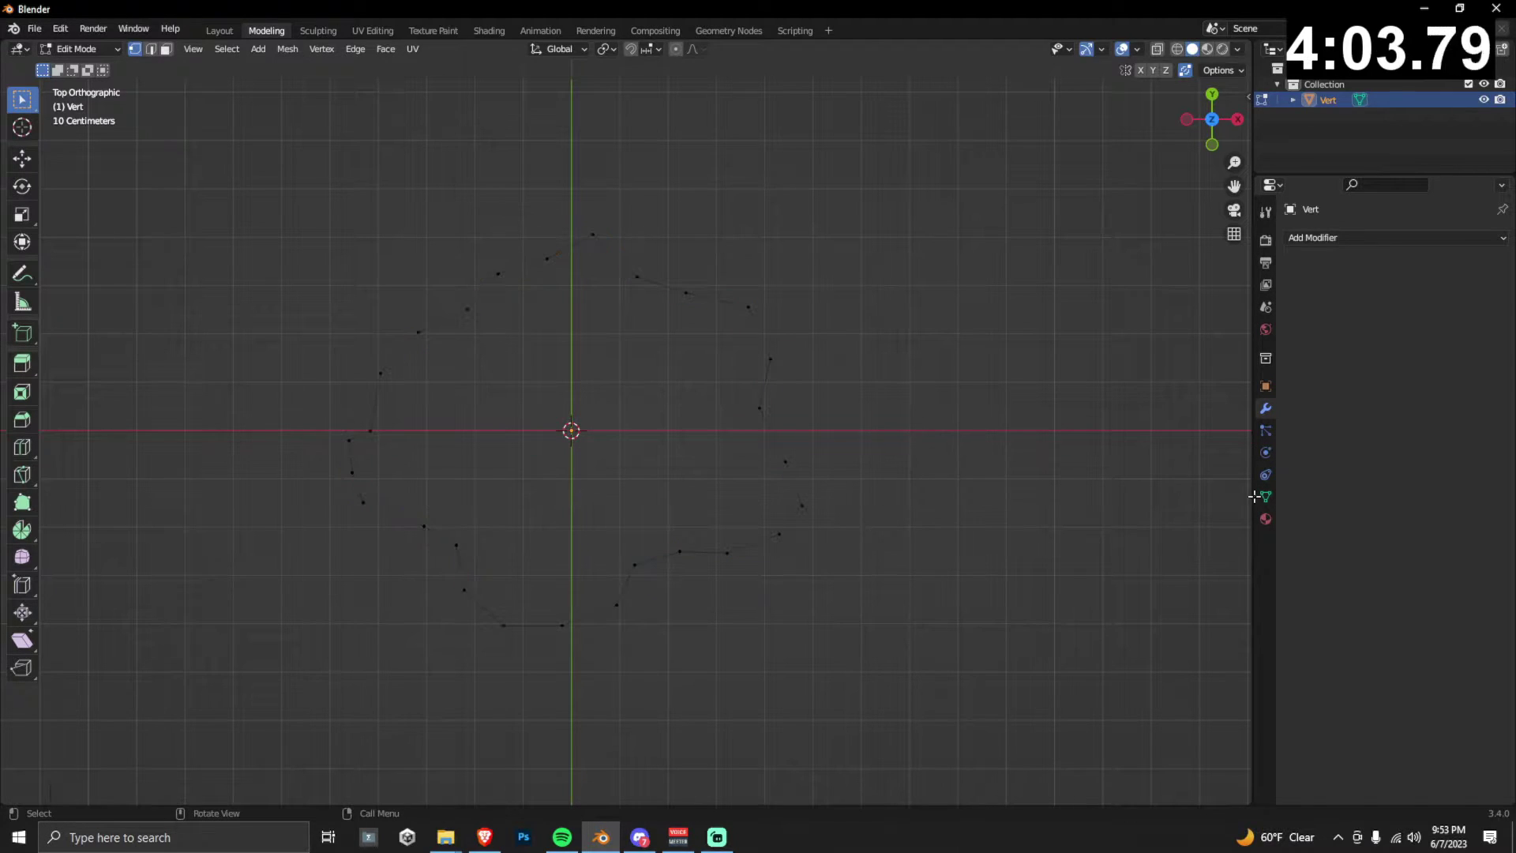
{"action": "key", "text": "alt+Tab"}
{"action": "key", "text": "alt+Tab"}
{"action": "key", "text": "a"}
{"action": "key", "text": "f"}
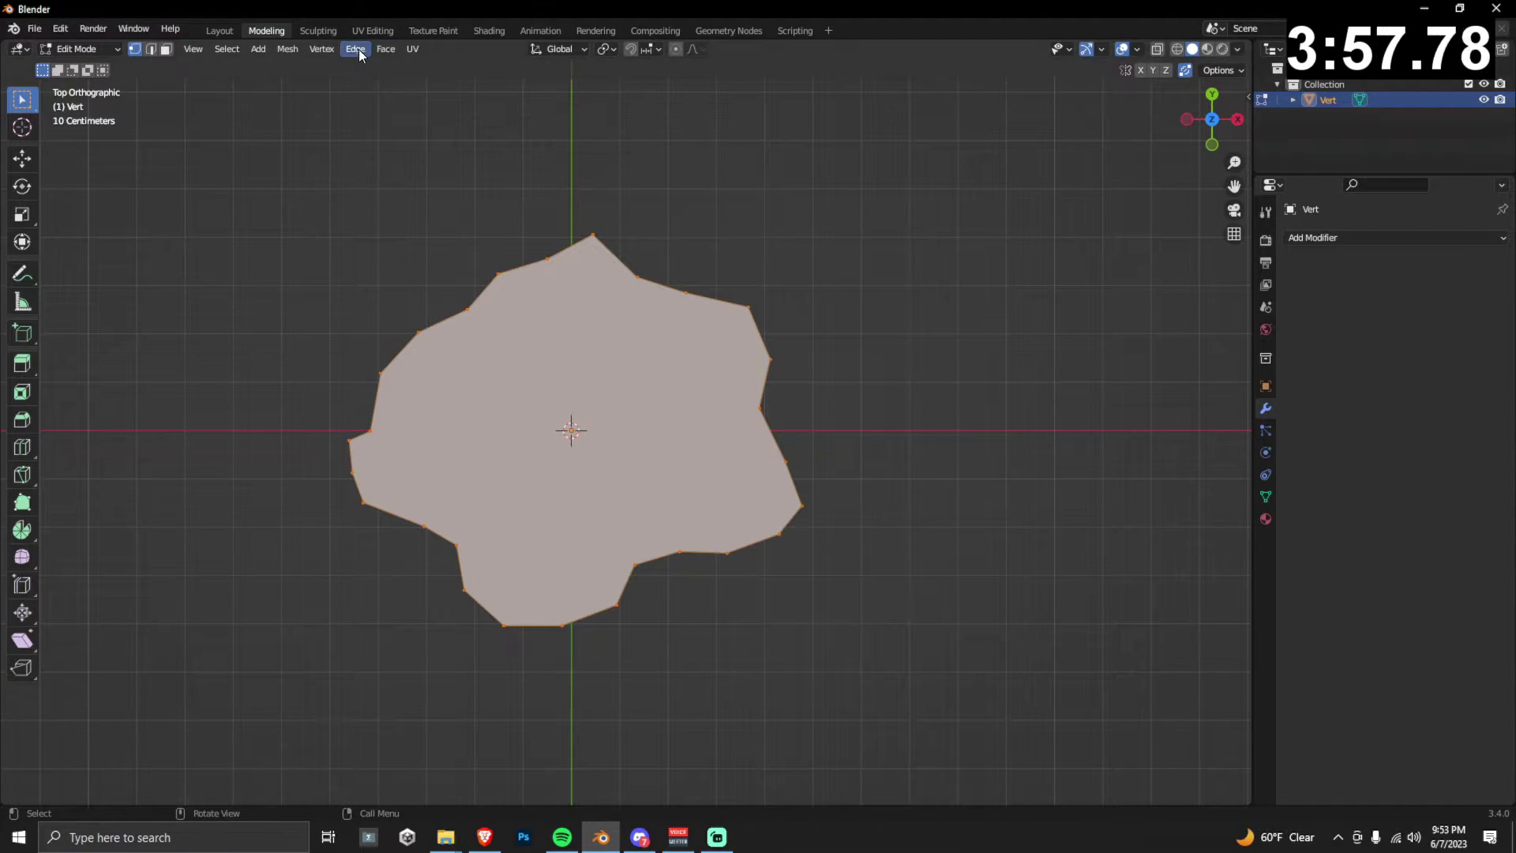
{"action": "left_click", "coordinate": [381, 48]}
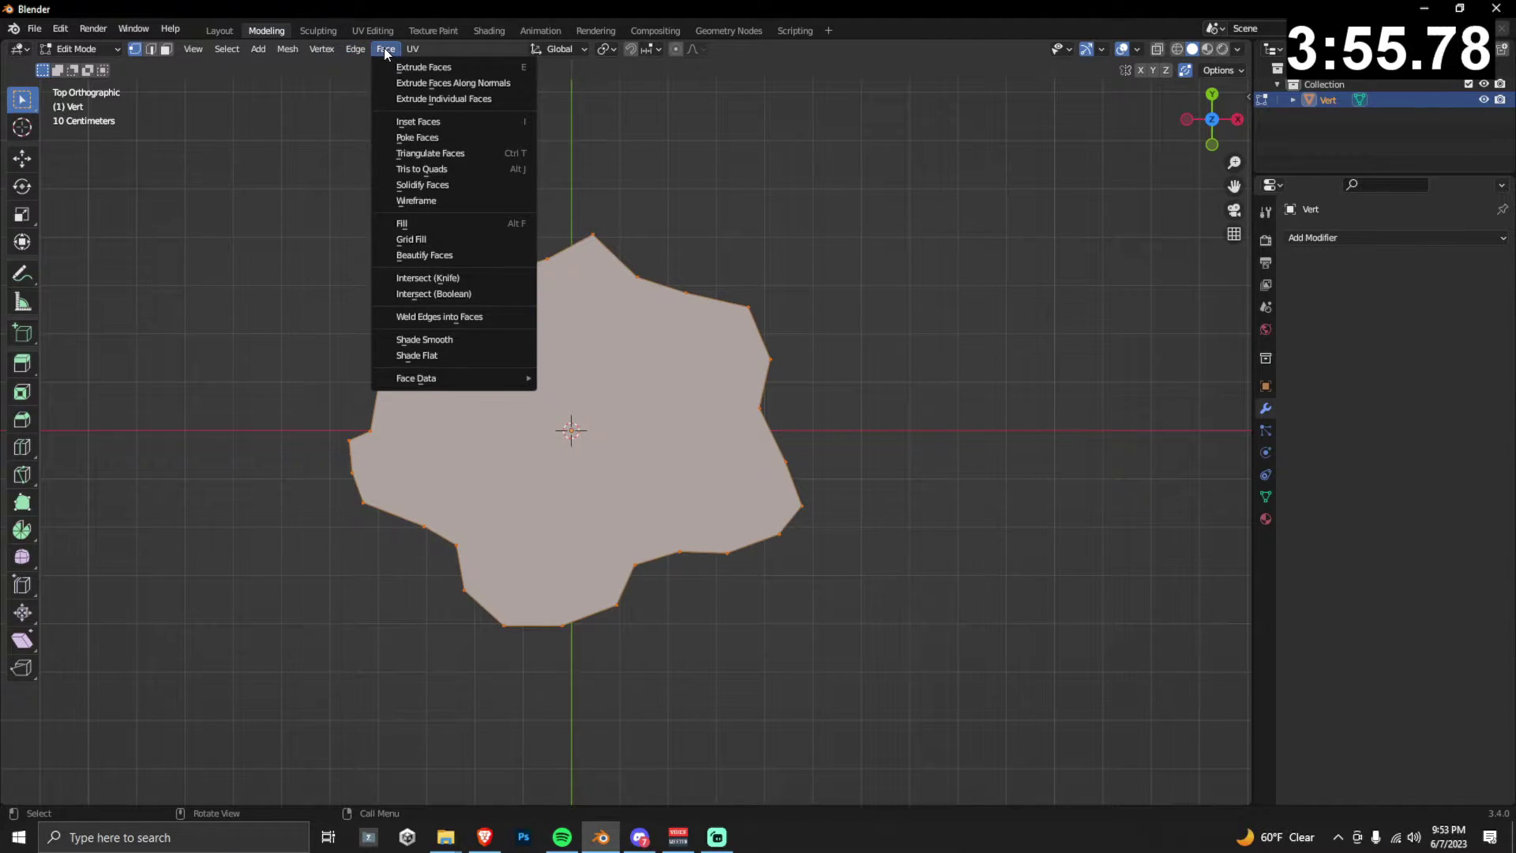
{"action": "left_click", "coordinate": [432, 135]}
{"action": "middle_click_drag", "start_coordinate": [836, 339], "coordinate": [835, 151]}
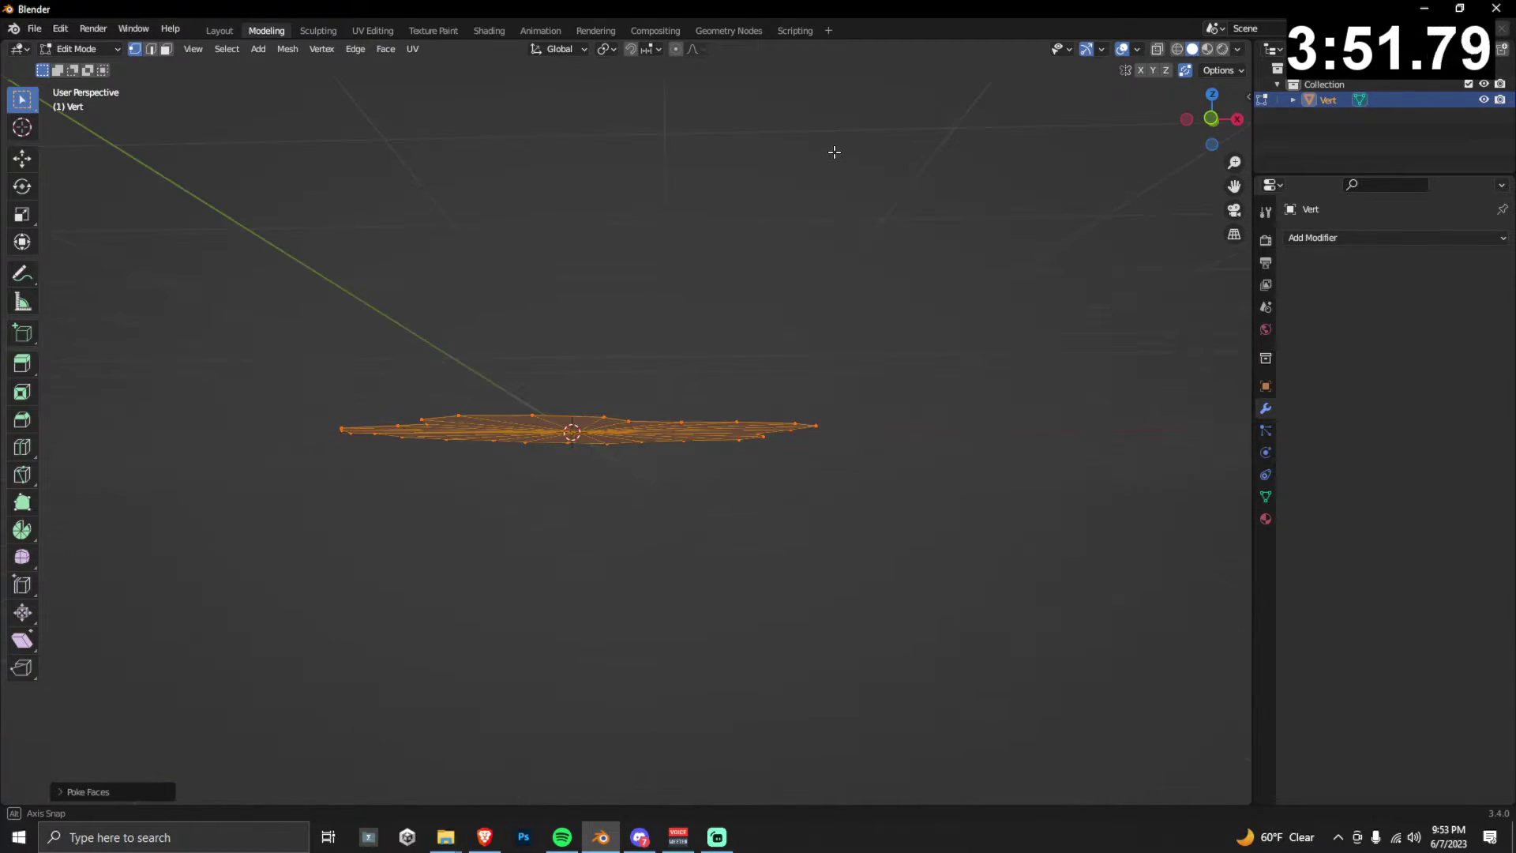
{"action": "key", "text": "e"}
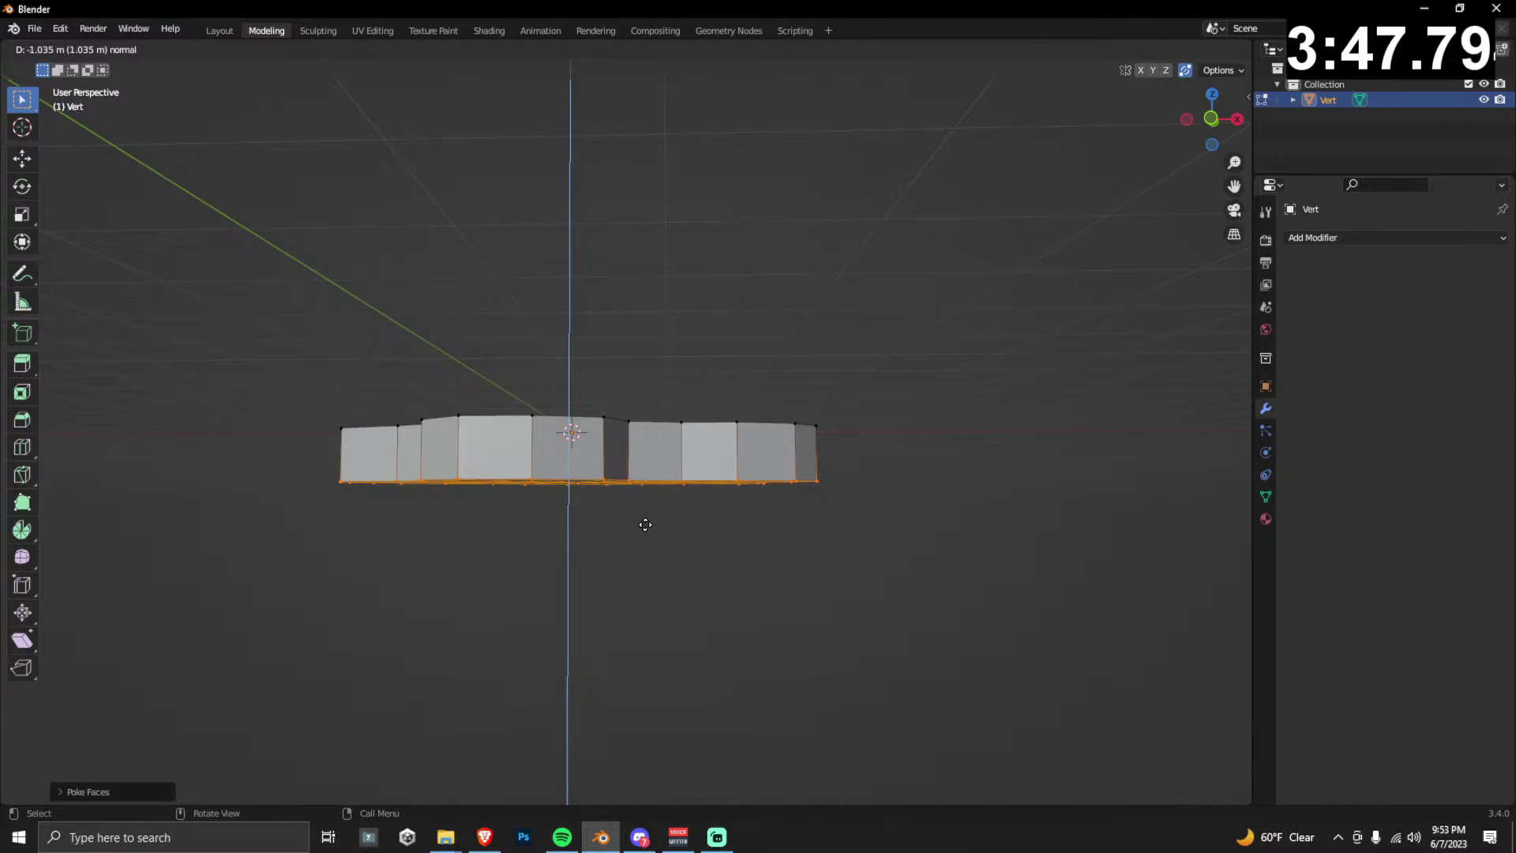
Extrude the base downward several times, shrinking each new bottom ring.
{"action": "left_click", "coordinate": [645, 524]}
{"action": "key", "text": "s"}
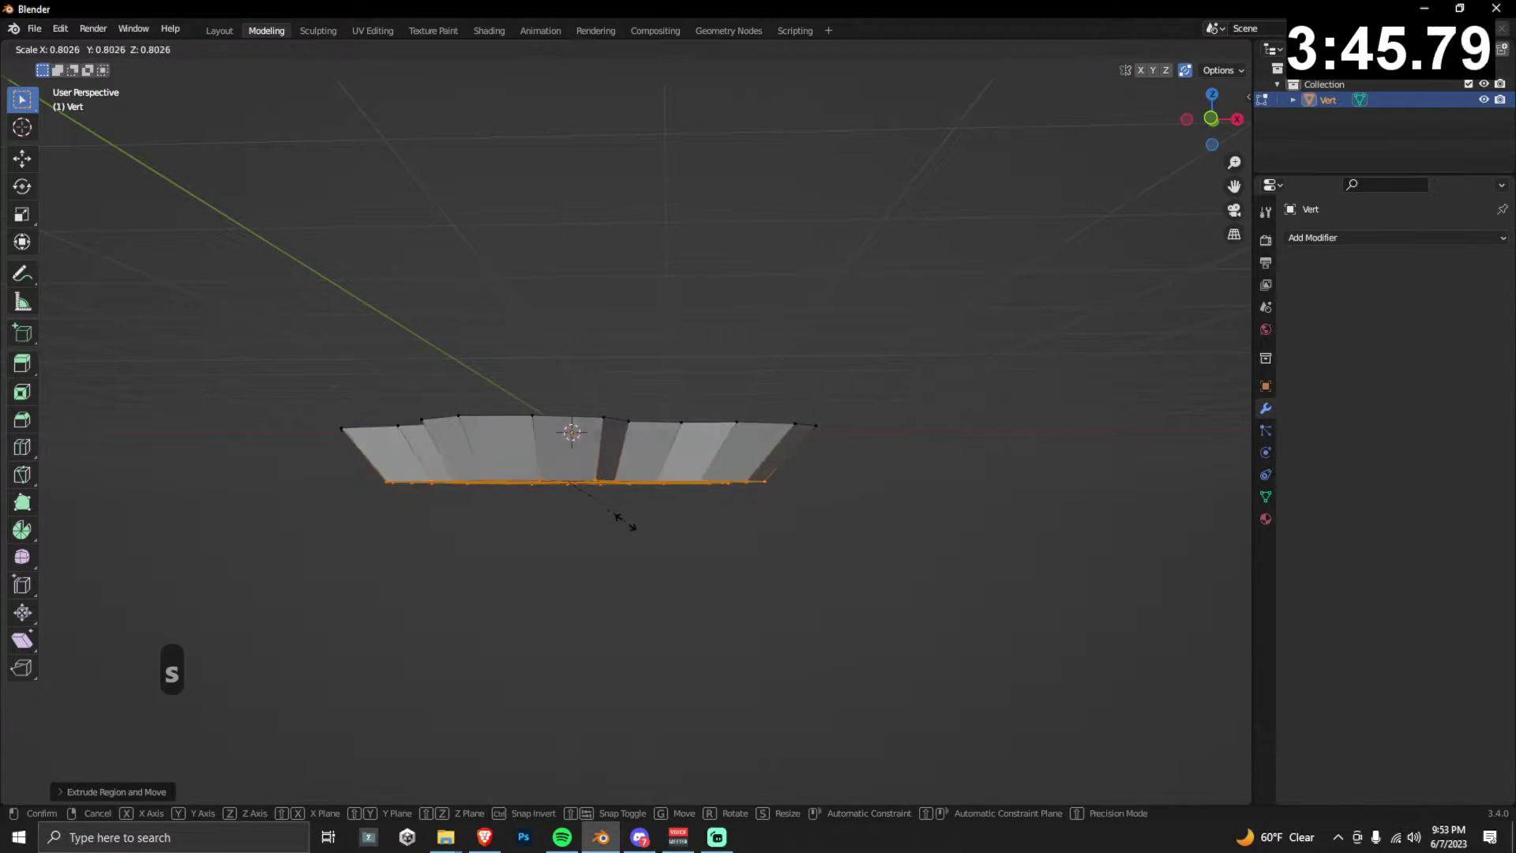
{"action": "left_click", "coordinate": [604, 519]}
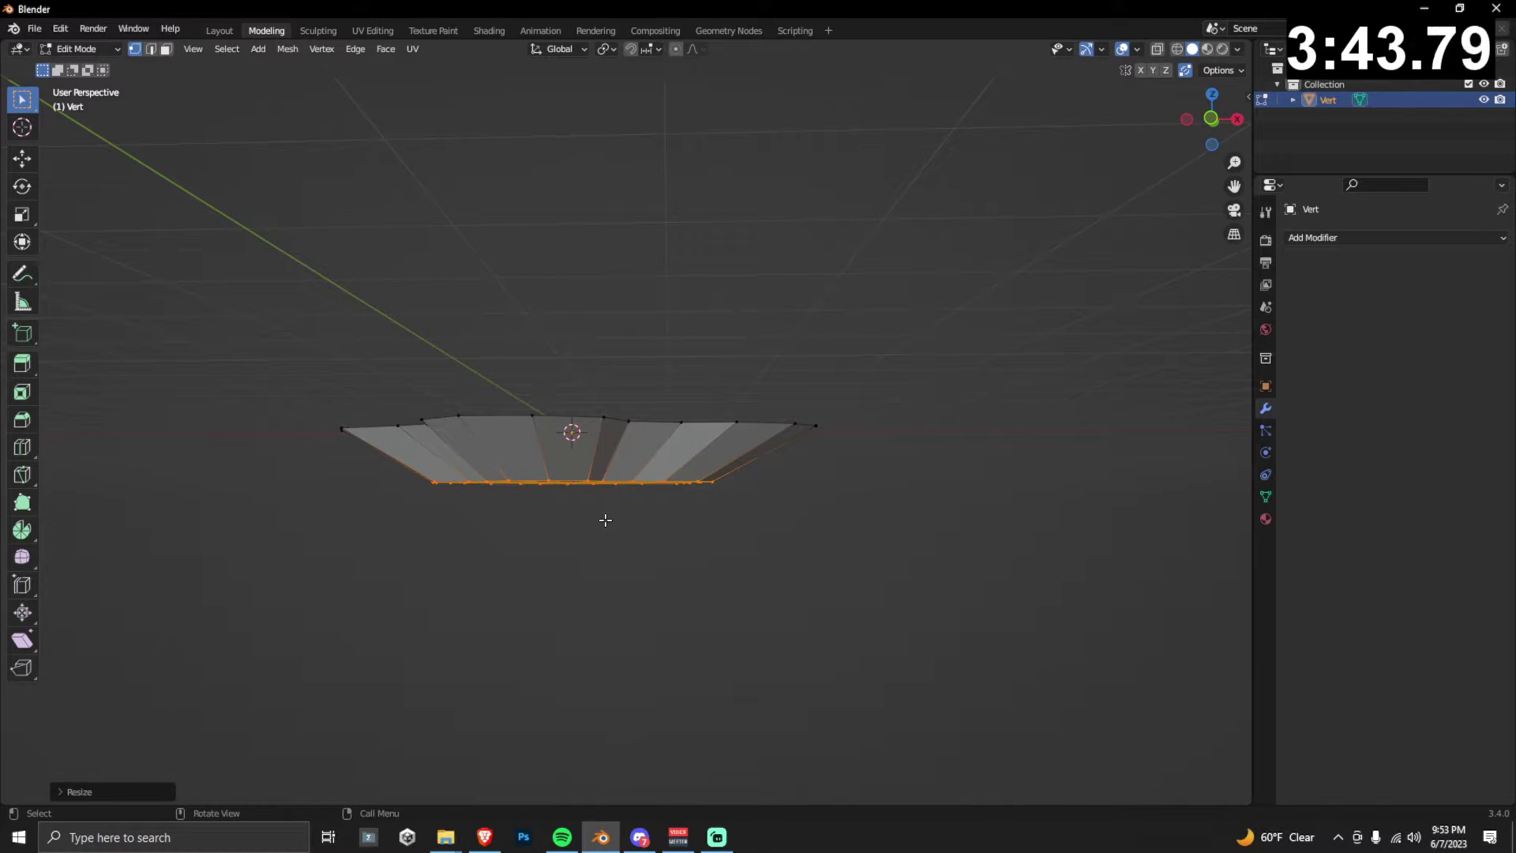
{"action": "key", "text": "e"}
{"action": "left_click", "coordinate": [610, 551]}
{"action": "key", "text": "s"}
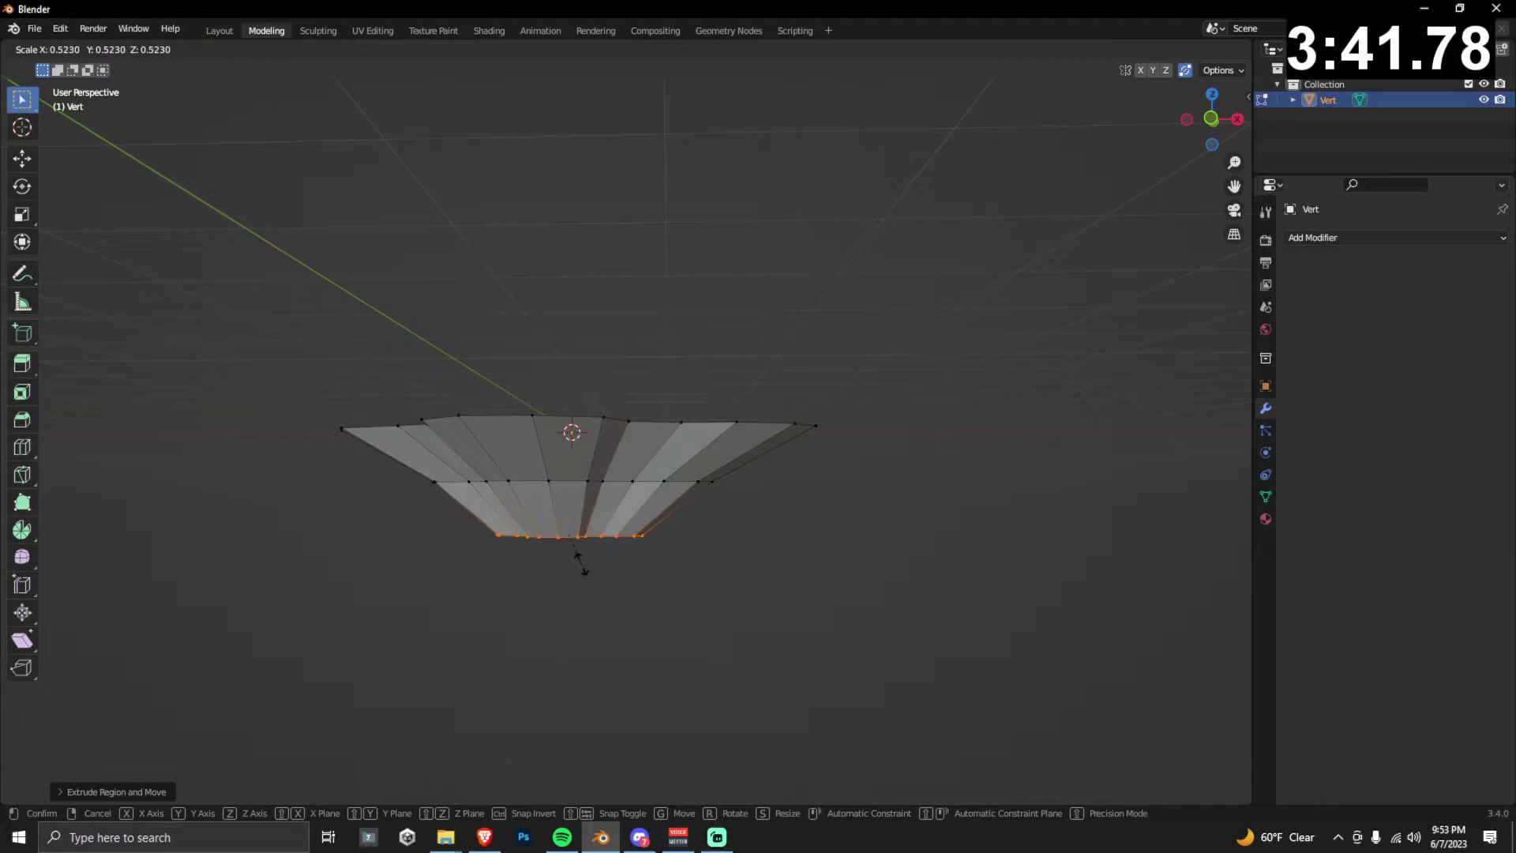
{"action": "left_click", "coordinate": [580, 562]}
{"action": "key", "text": "e"}
{"action": "left_click", "coordinate": [583, 608]}
{"action": "key", "text": "s"}
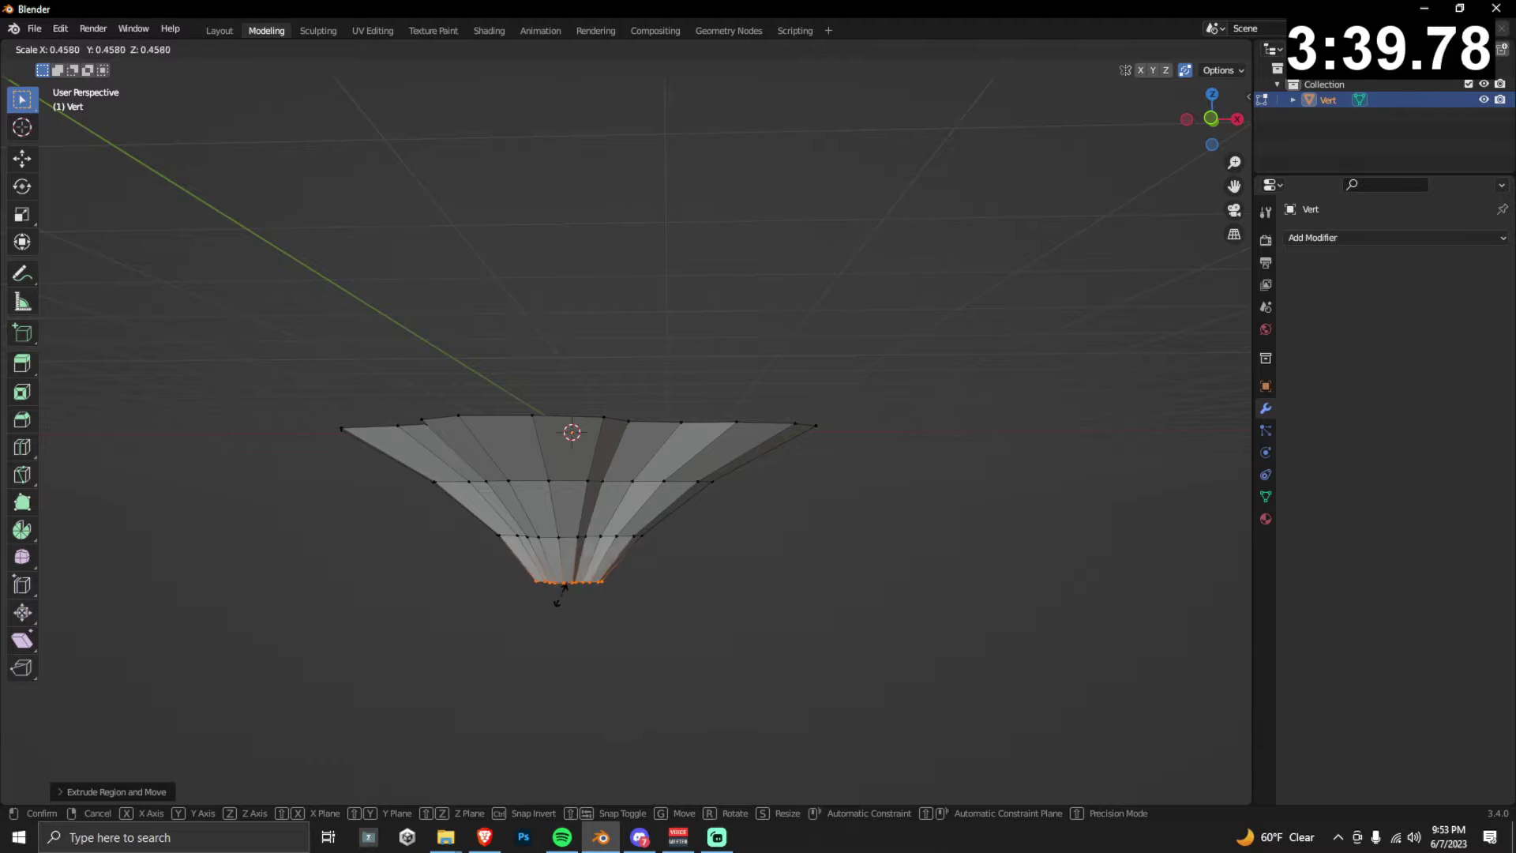
{"action": "left_click", "coordinate": [561, 584]}
Extrude one last ring and scale it by 0, collapsing the cone to a point.
{"action": "key", "text": "e"}
{"action": "left_click", "coordinate": [567, 616]}
{"action": "key", "text": "s"}
{"action": "key", "text": "0"}
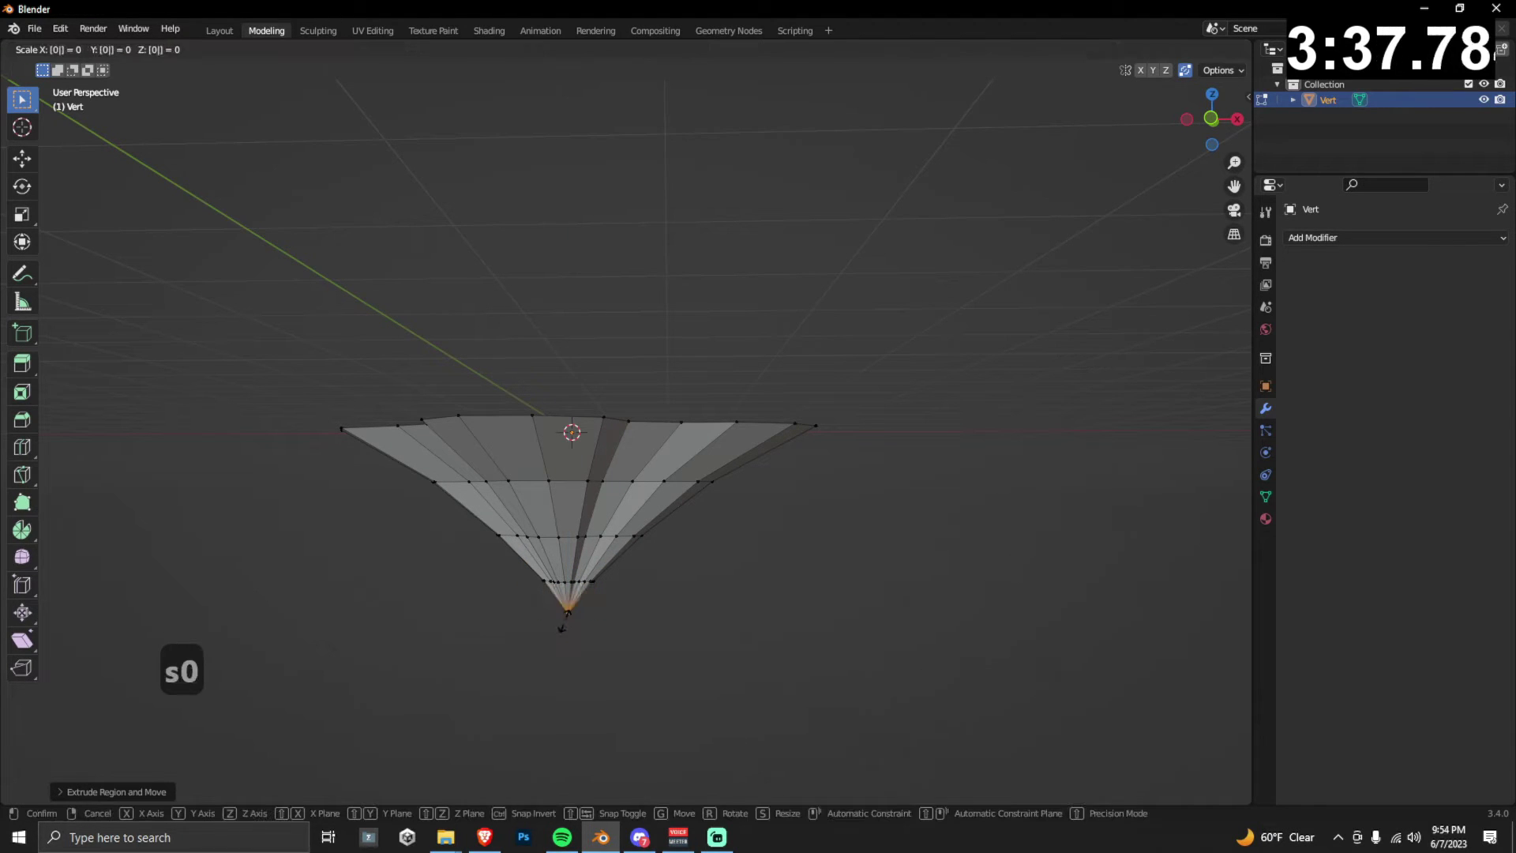
{"action": "key", "text": "Return"}
{"action": "middle_click_drag", "start_coordinate": [610, 622], "coordinate": [655, 602]}
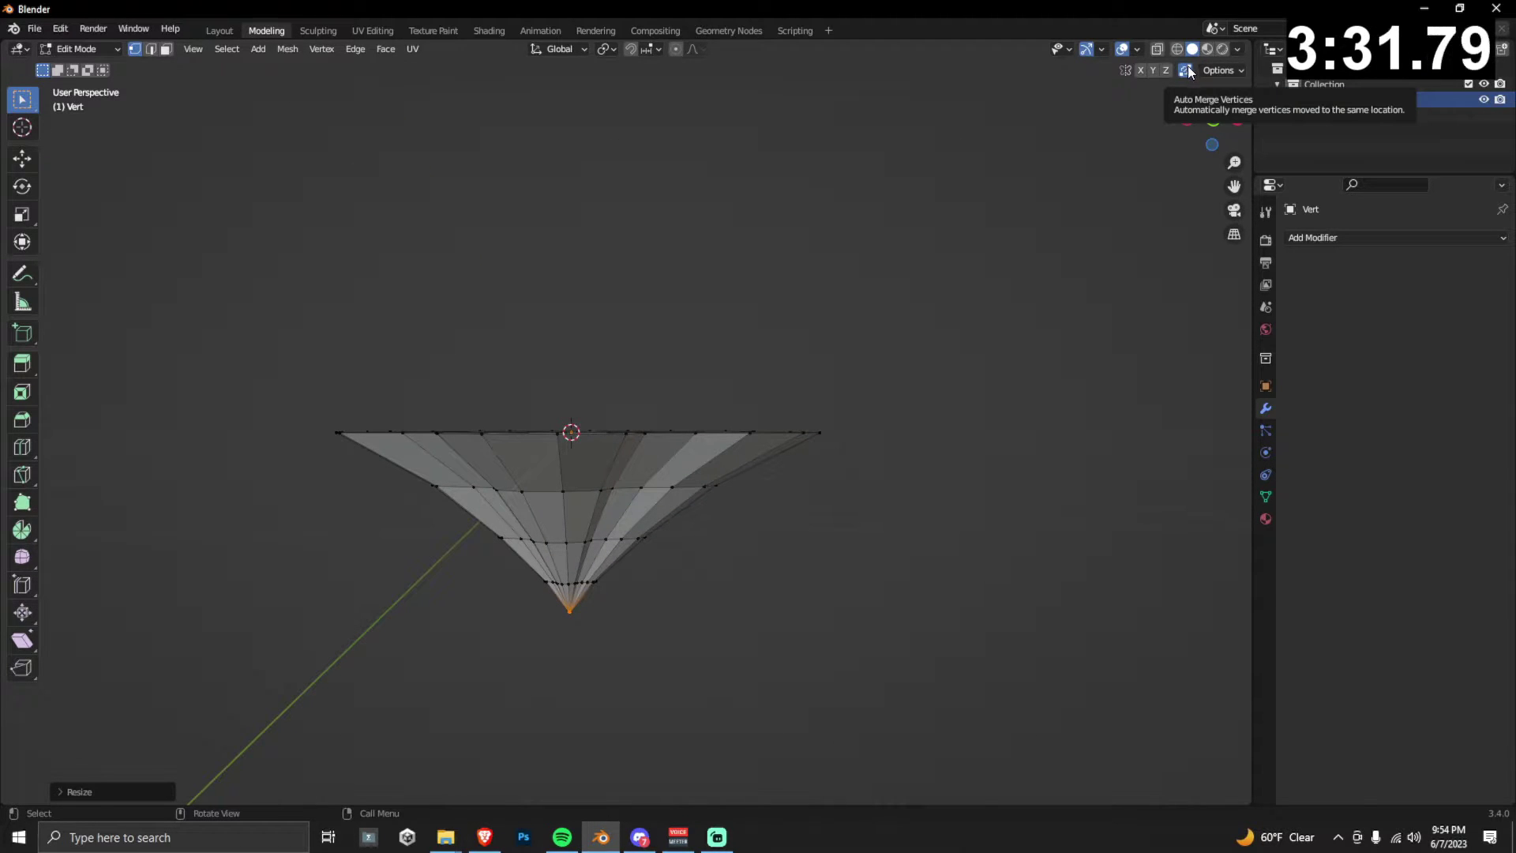
{"action": "middle_click_drag", "start_coordinate": [790, 237], "coordinate": [309, 117]}
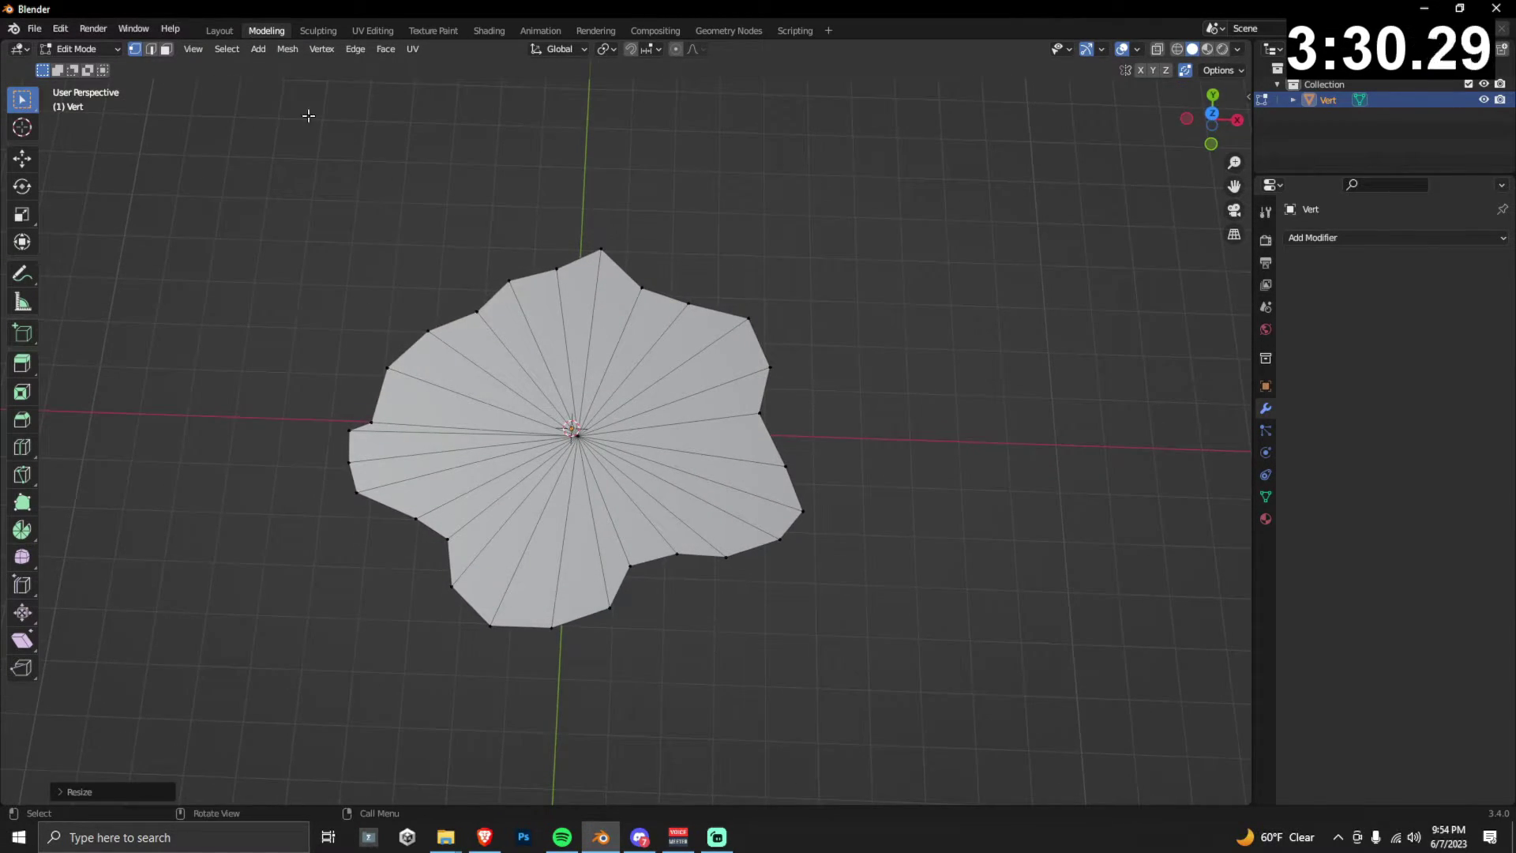
{"action": "left_click", "coordinate": [168, 49]}
Select all island faces, extrude them upward and scale the new slab slightly wider.
{"action": "left_click_drag", "start_coordinate": [436, 350], "coordinate": [541, 434]}
{"action": "left_click_drag", "start_coordinate": [739, 514], "coordinate": [739, 514]}
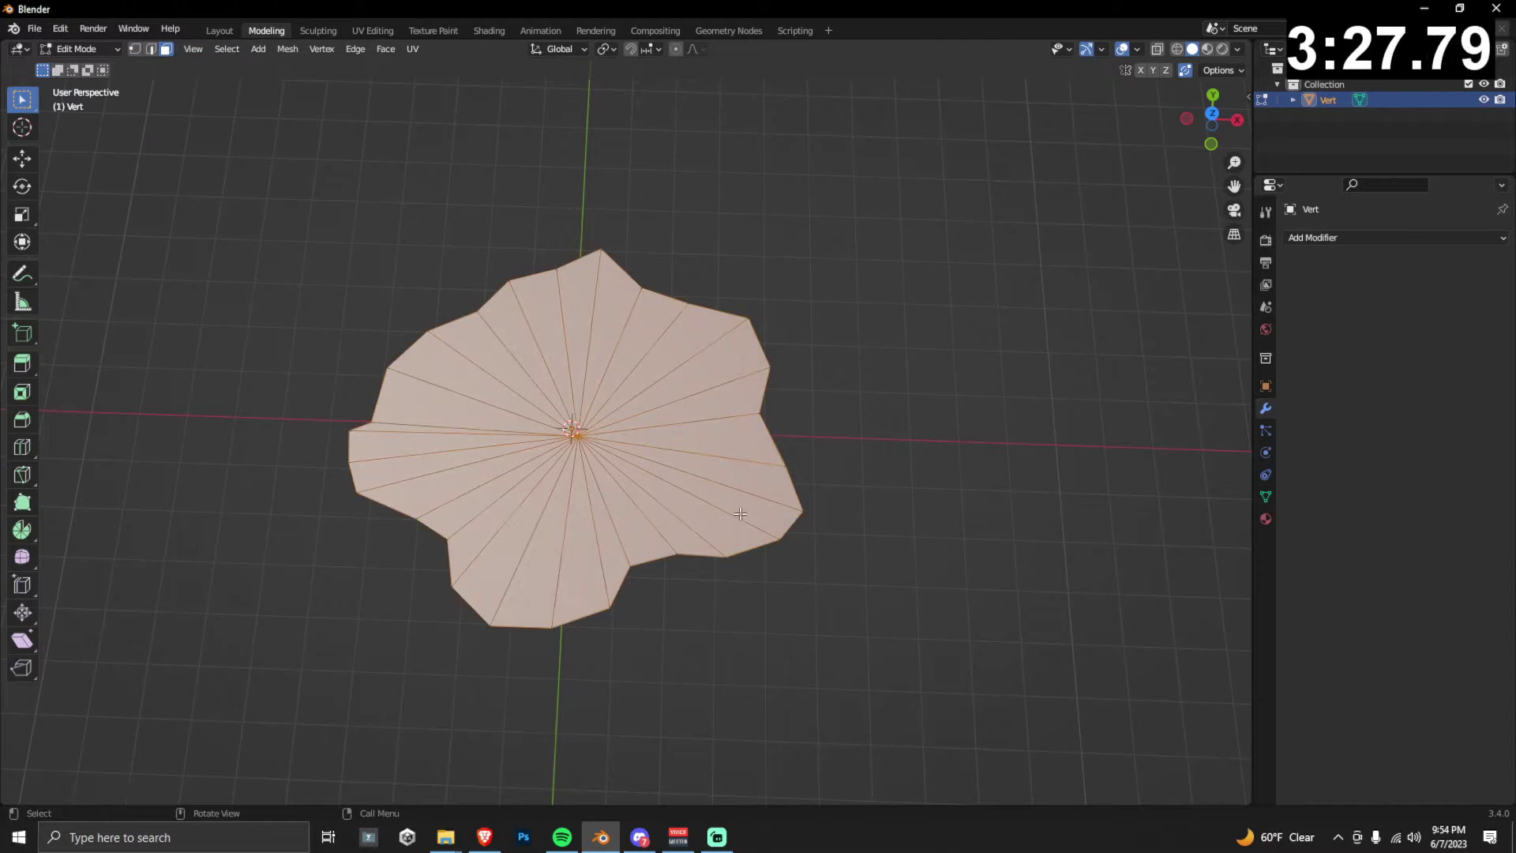
{"action": "middle_click_drag", "start_coordinate": [610, 479], "coordinate": [821, 466]}
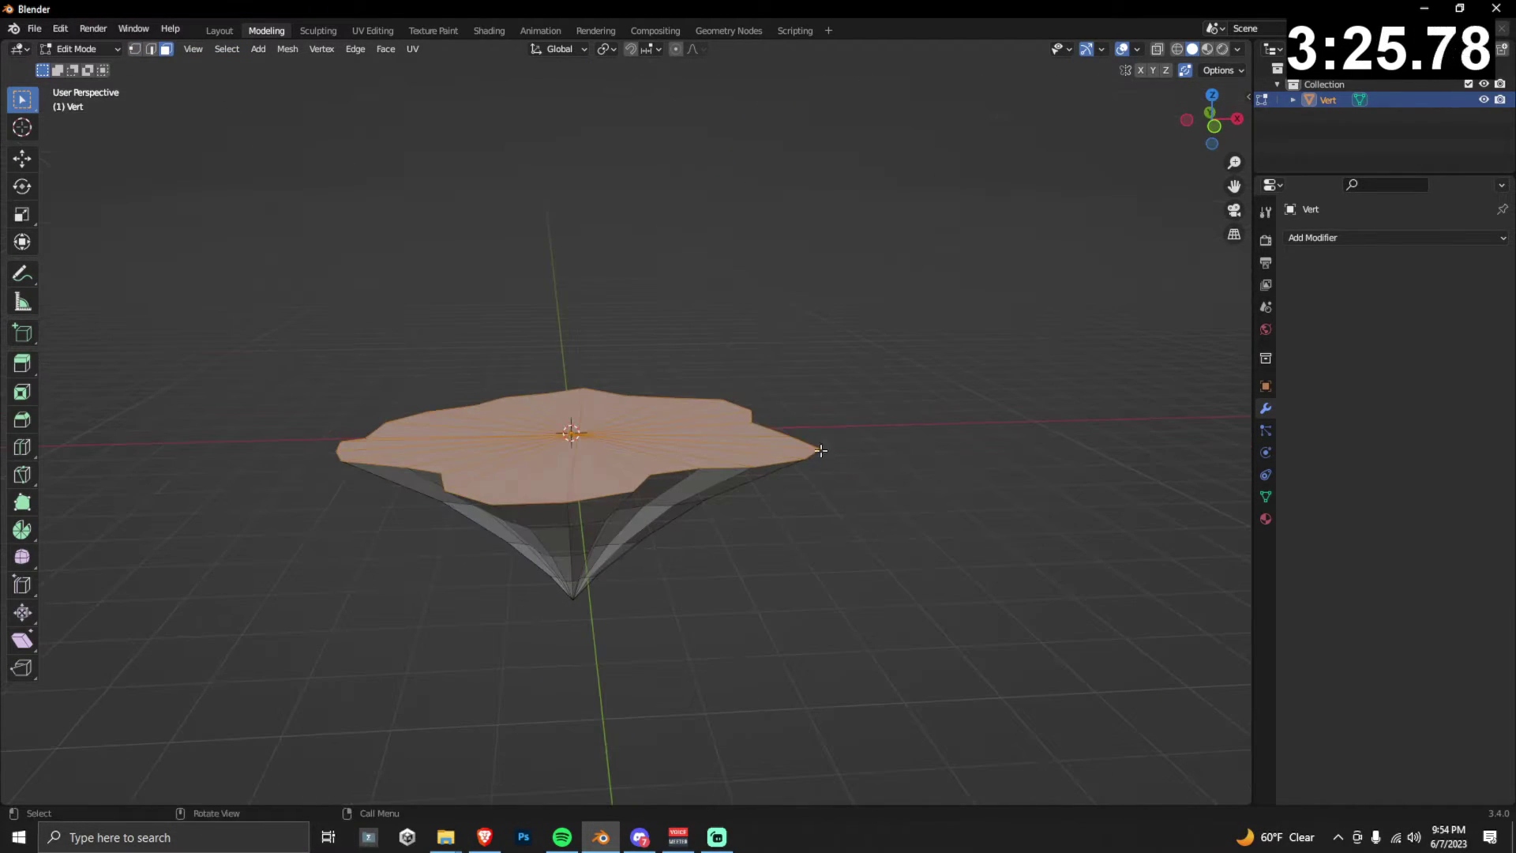
{"action": "key", "text": "e"}
{"action": "left_click", "coordinate": [628, 416]}
{"action": "key", "text": "s"}
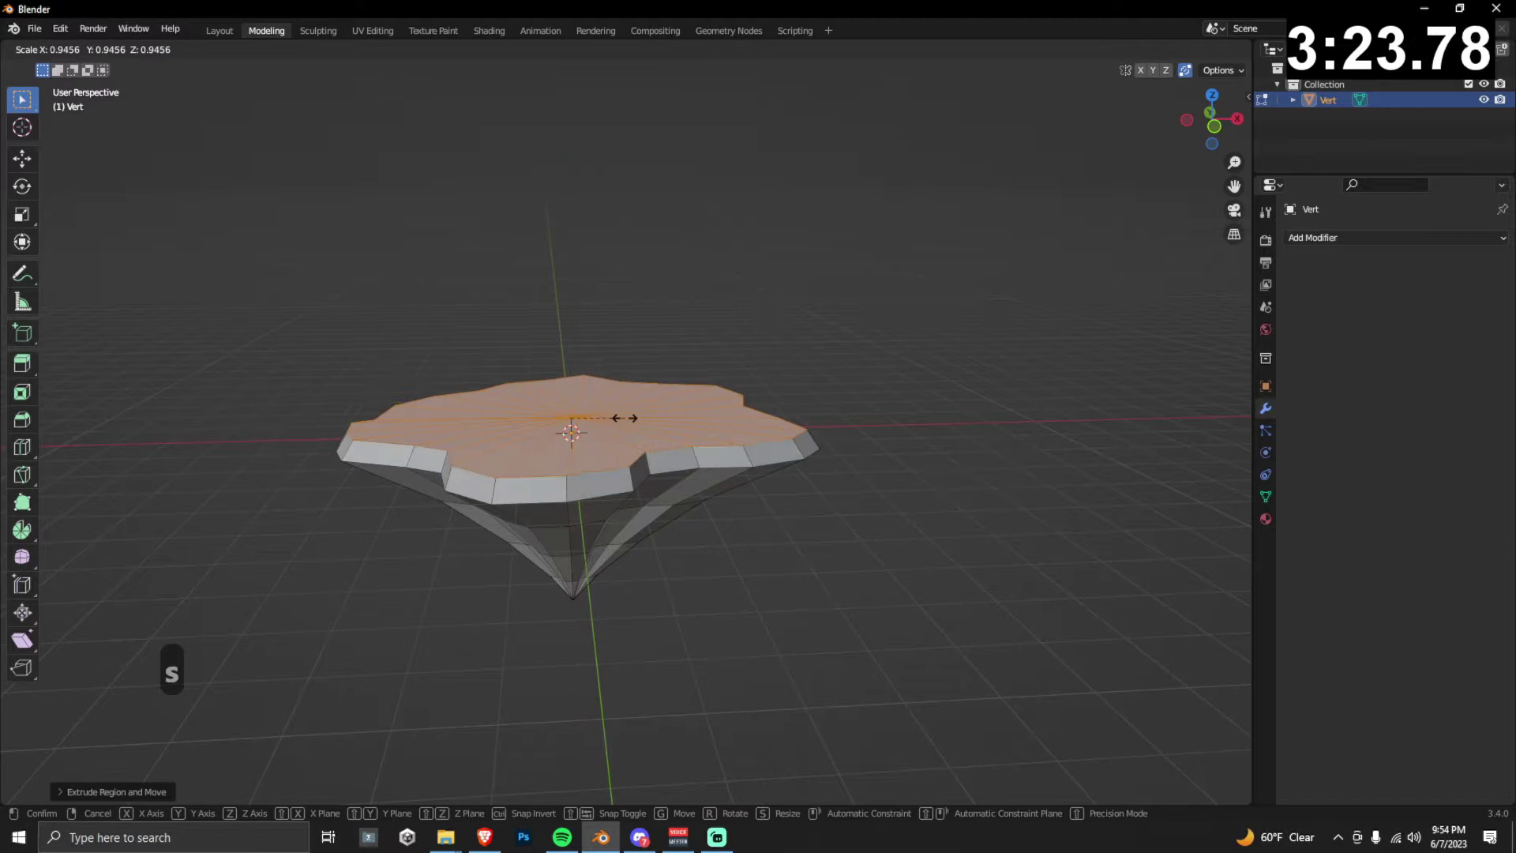
{"action": "left_click", "coordinate": [634, 416]}
Select the entire mesh and switch to Sculpt Mode.
{"action": "middle_click_drag", "start_coordinate": [635, 416], "coordinate": [738, 515]}
{"action": "key", "text": "a"}
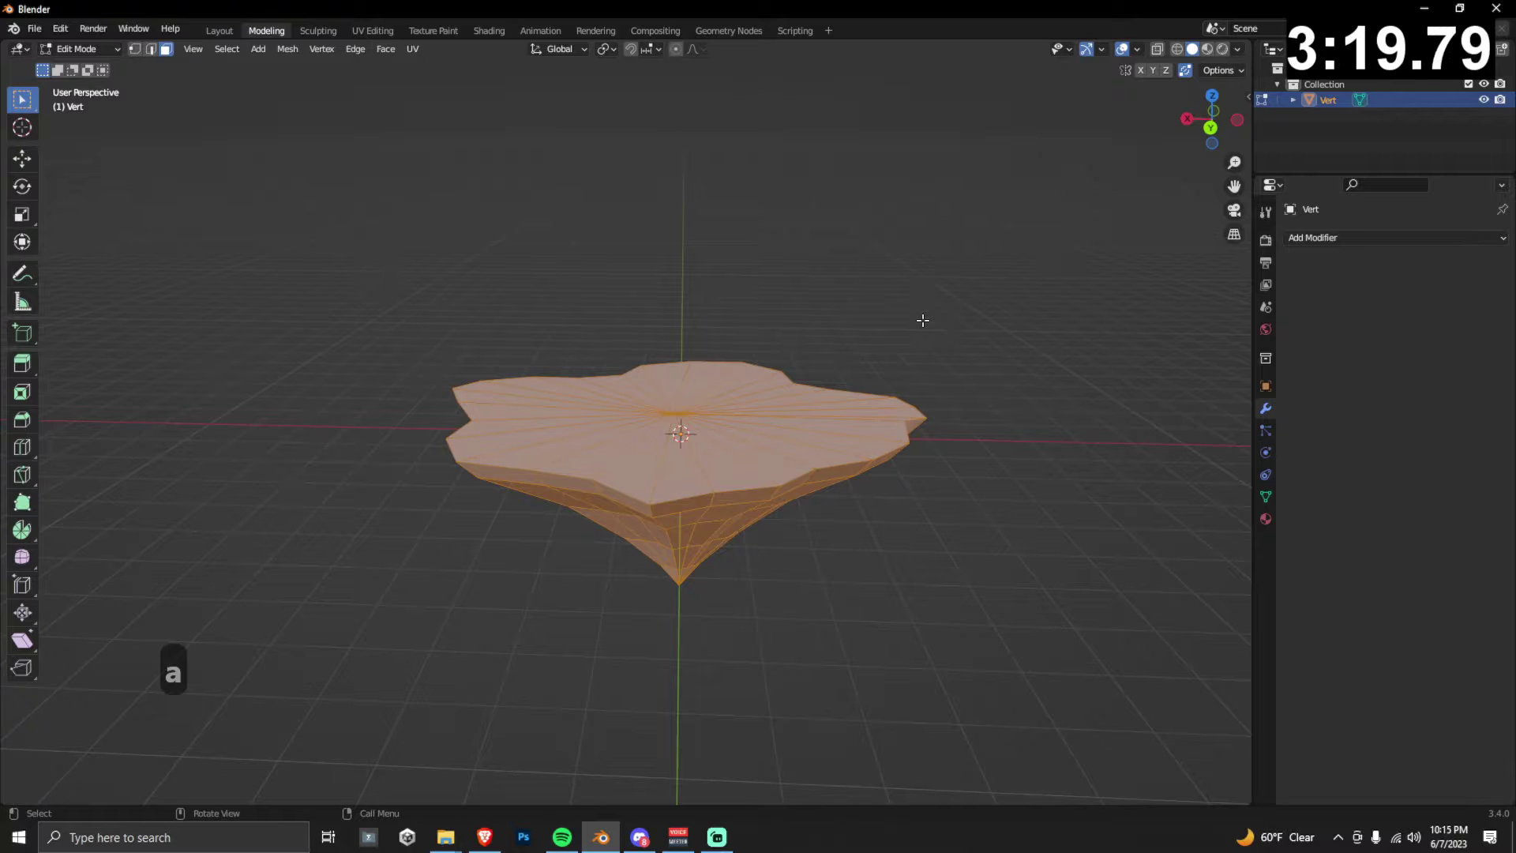
{"action": "left_click", "coordinate": [89, 49]}
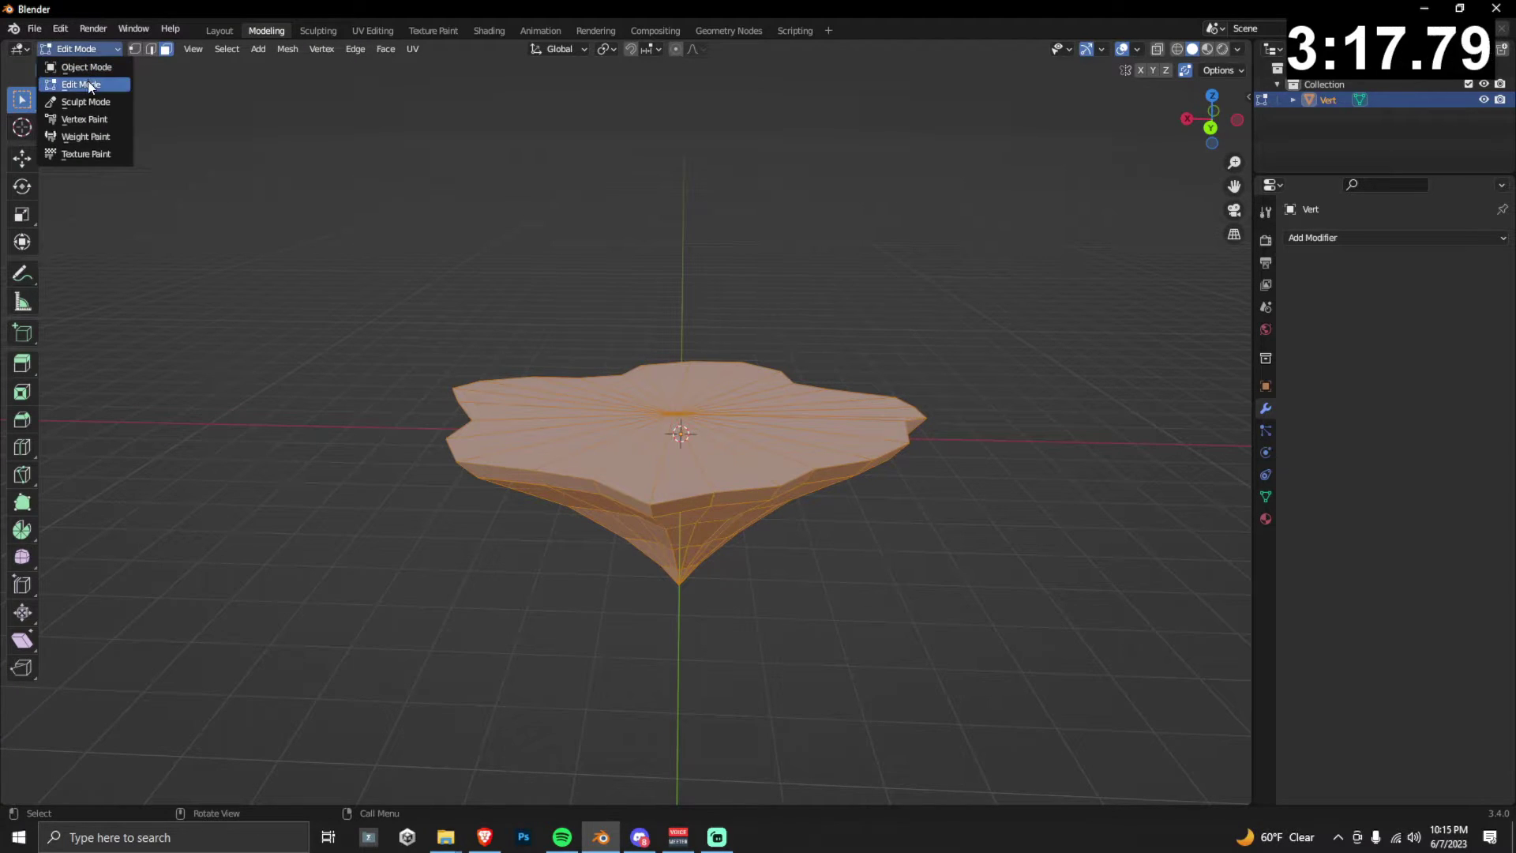
{"action": "left_click", "coordinate": [84, 101]}
Select the Mesh Filter tool and set its Filter Type to Random.
{"action": "middle_click_drag", "start_coordinate": [383, 244], "coordinate": [497, 271]}
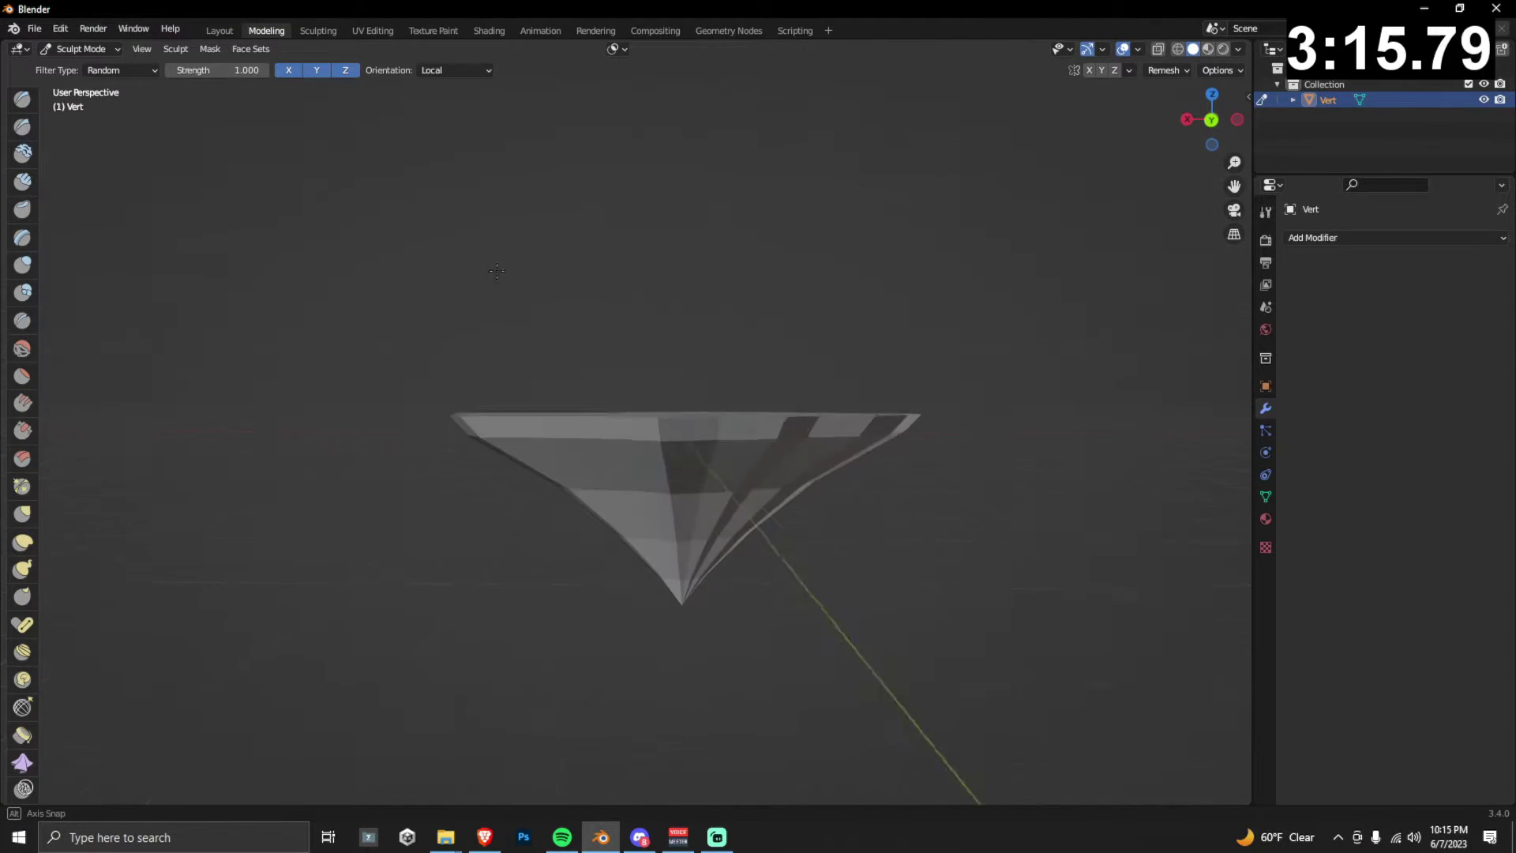
{"action": "scroll", "coordinate": [31, 662], "scroll_direction": "down", "scroll_amount": 15}
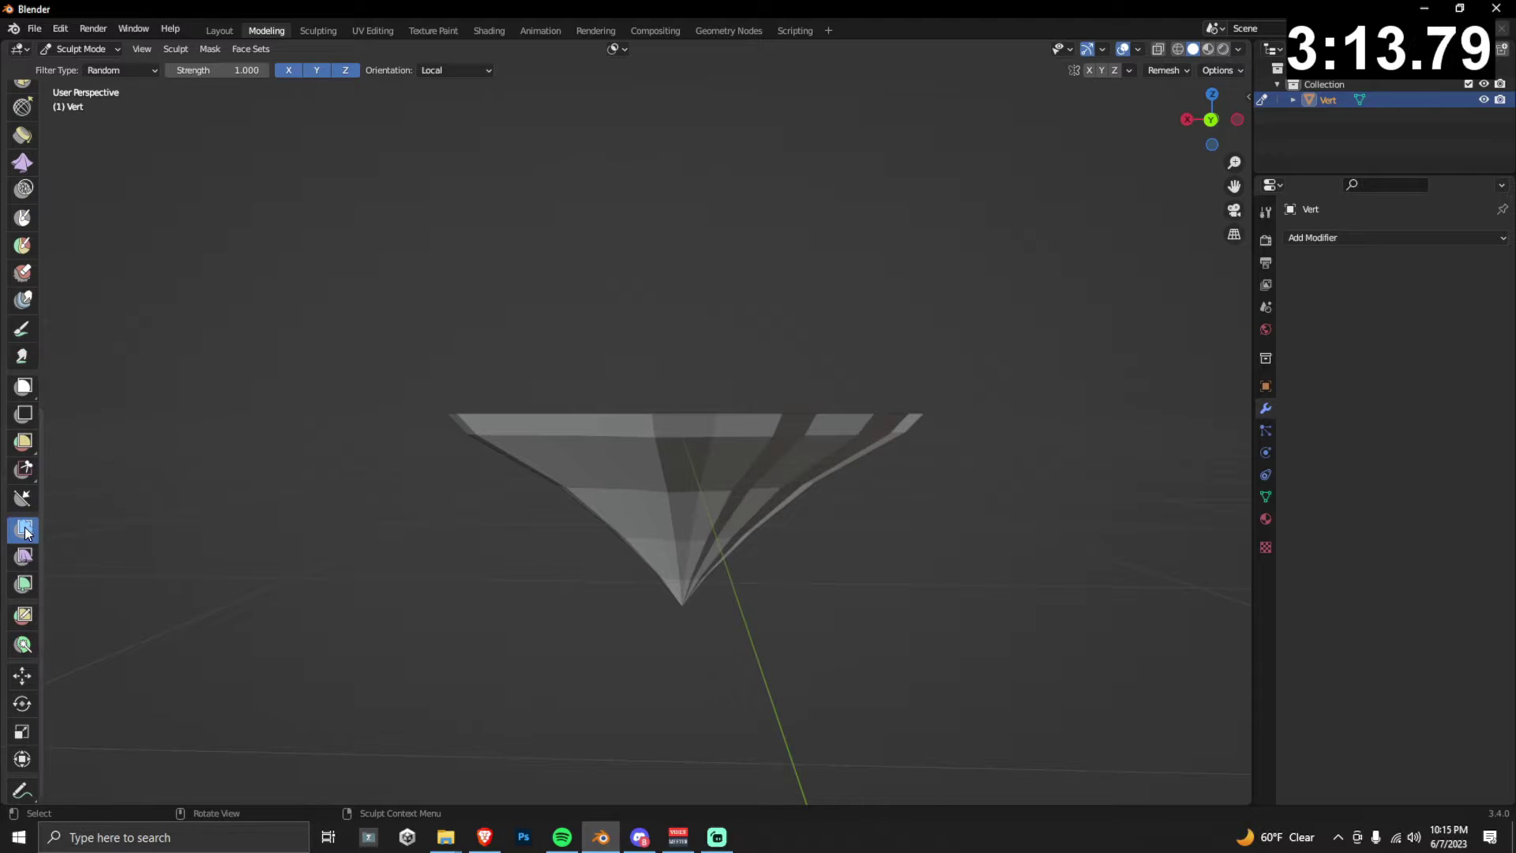
{"action": "left_click", "coordinate": [153, 71]}
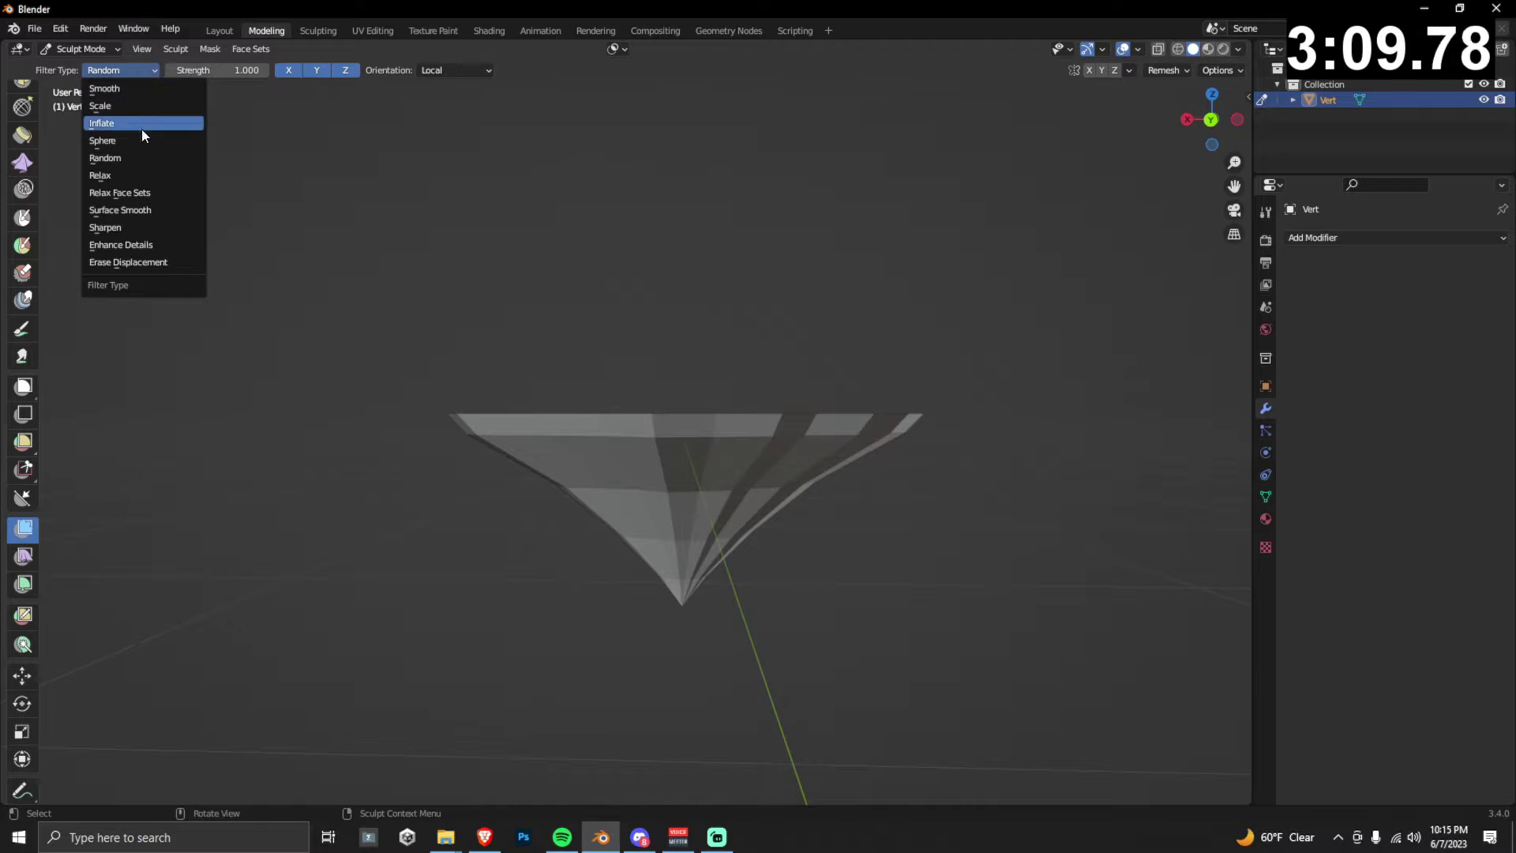
{"action": "left_click", "coordinate": [138, 159]}
Drag the Random filter across the island several times to roughen its surface.
{"action": "middle_click_drag", "start_coordinate": [458, 266], "coordinate": [721, 499]}
{"action": "left_click_drag", "start_coordinate": [721, 498], "coordinate": [826, 500]}
{"action": "middle_click_drag", "start_coordinate": [838, 509], "coordinate": [721, 498]}
{"action": "mouse_move", "coordinate": [720, 498]}
{"action": "left_mouse_down"}
{"action": "mouse_move", "coordinate": [829, 458]}
{"action": "mouse_move", "coordinate": [773, 478]}
{"action": "mouse_move", "coordinate": [803, 452]}
{"action": "left_mouse_up"}
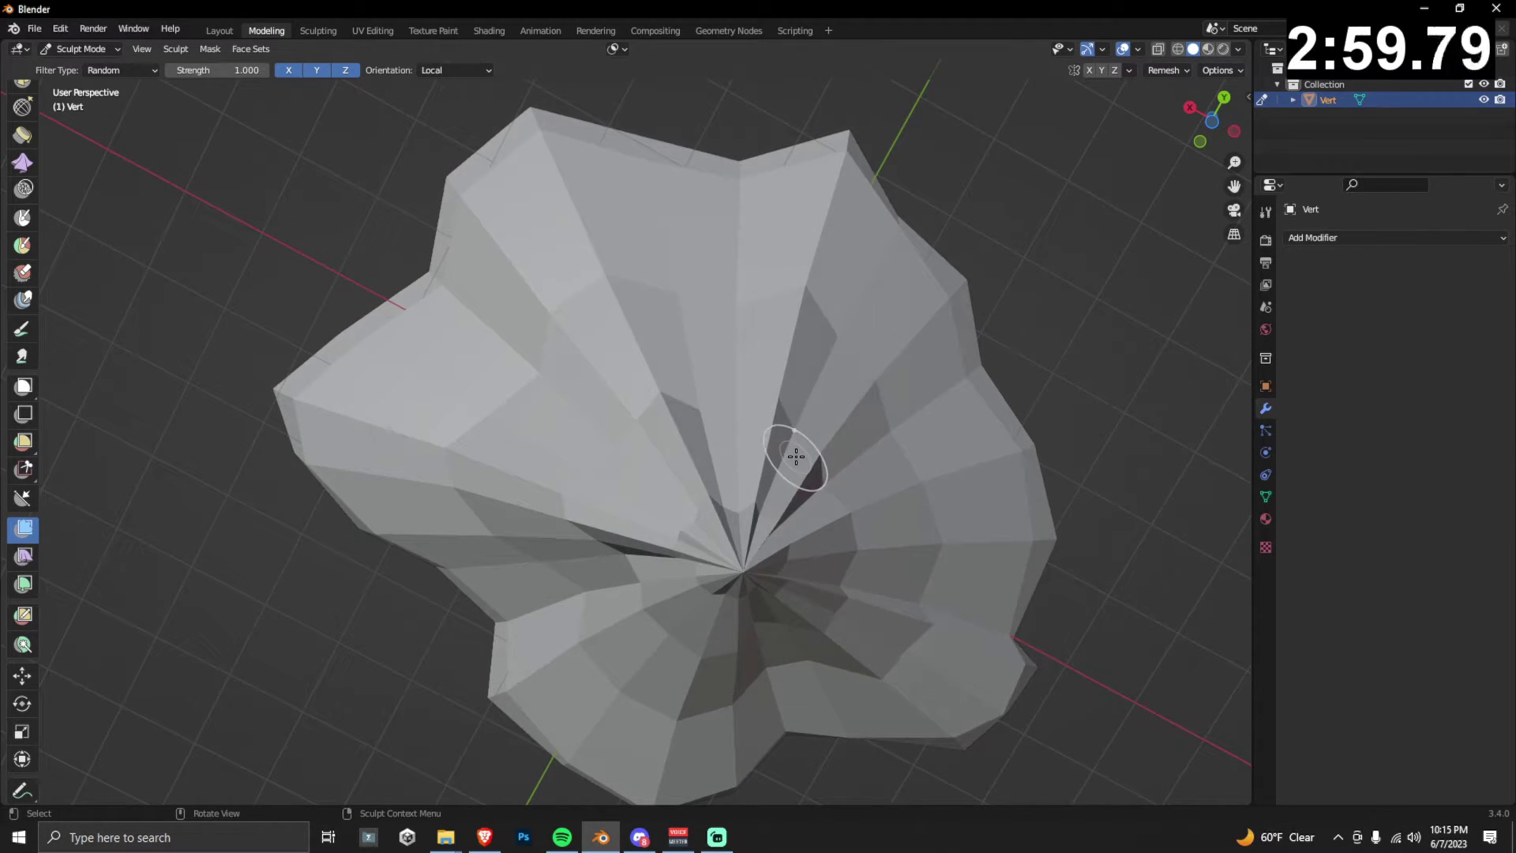
{"action": "mouse_move", "coordinate": [788, 447]}
{"action": "middle_mouse_down"}
{"action": "mouse_move", "coordinate": [813, 457]}
{"action": "mouse_move", "coordinate": [778, 569]}
{"action": "mouse_move", "coordinate": [776, 511]}
{"action": "mouse_move", "coordinate": [339, 230]}
{"action": "middle_mouse_up"}
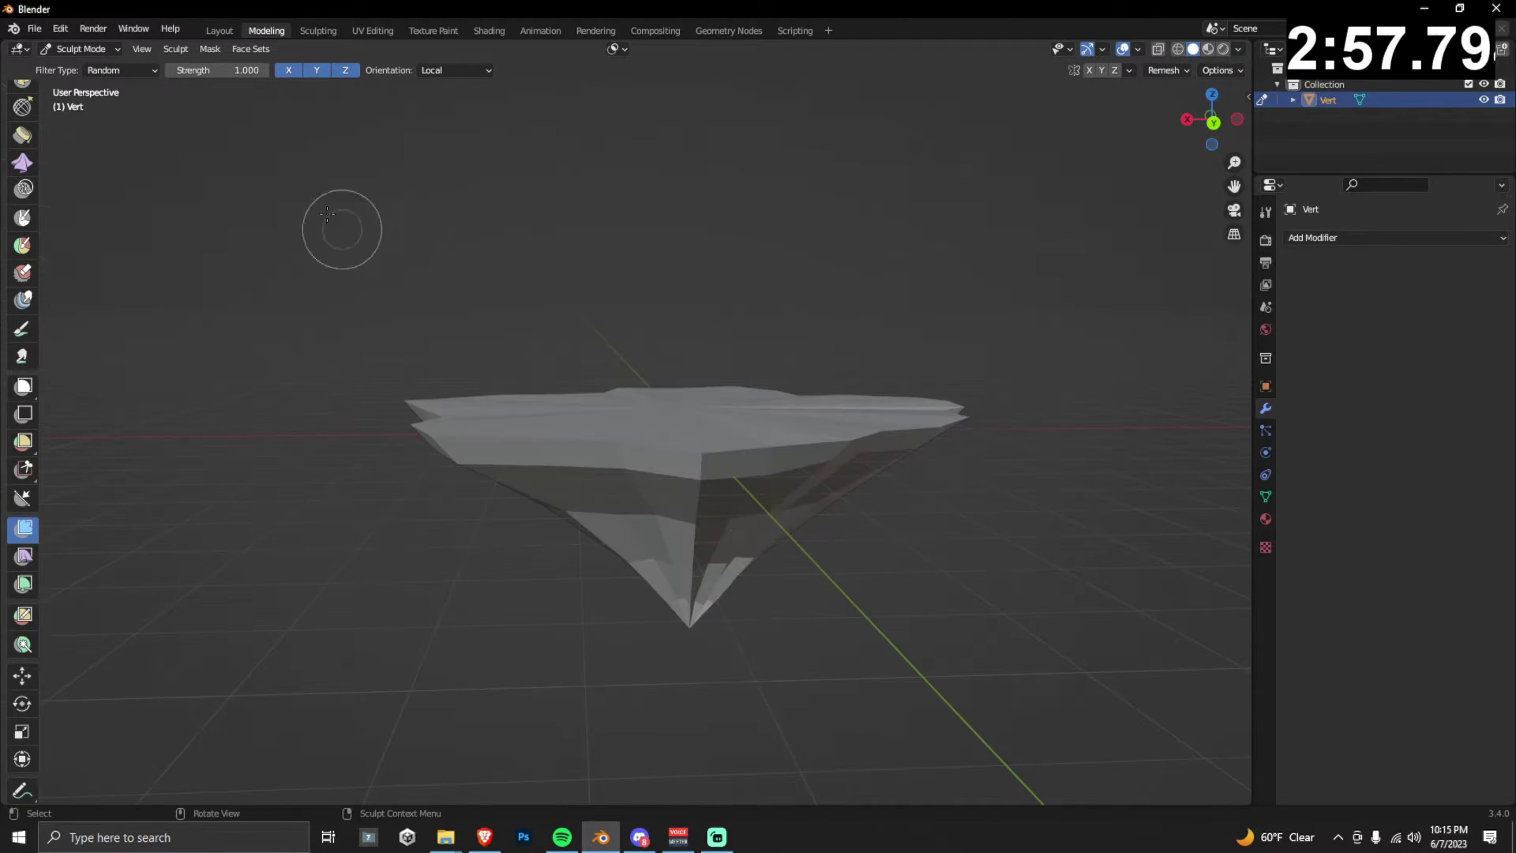
In Object Mode, add a Smooth modifier to the island and apply it.
{"action": "left_click", "coordinate": [78, 49]}
{"action": "left_click", "coordinate": [87, 75]}
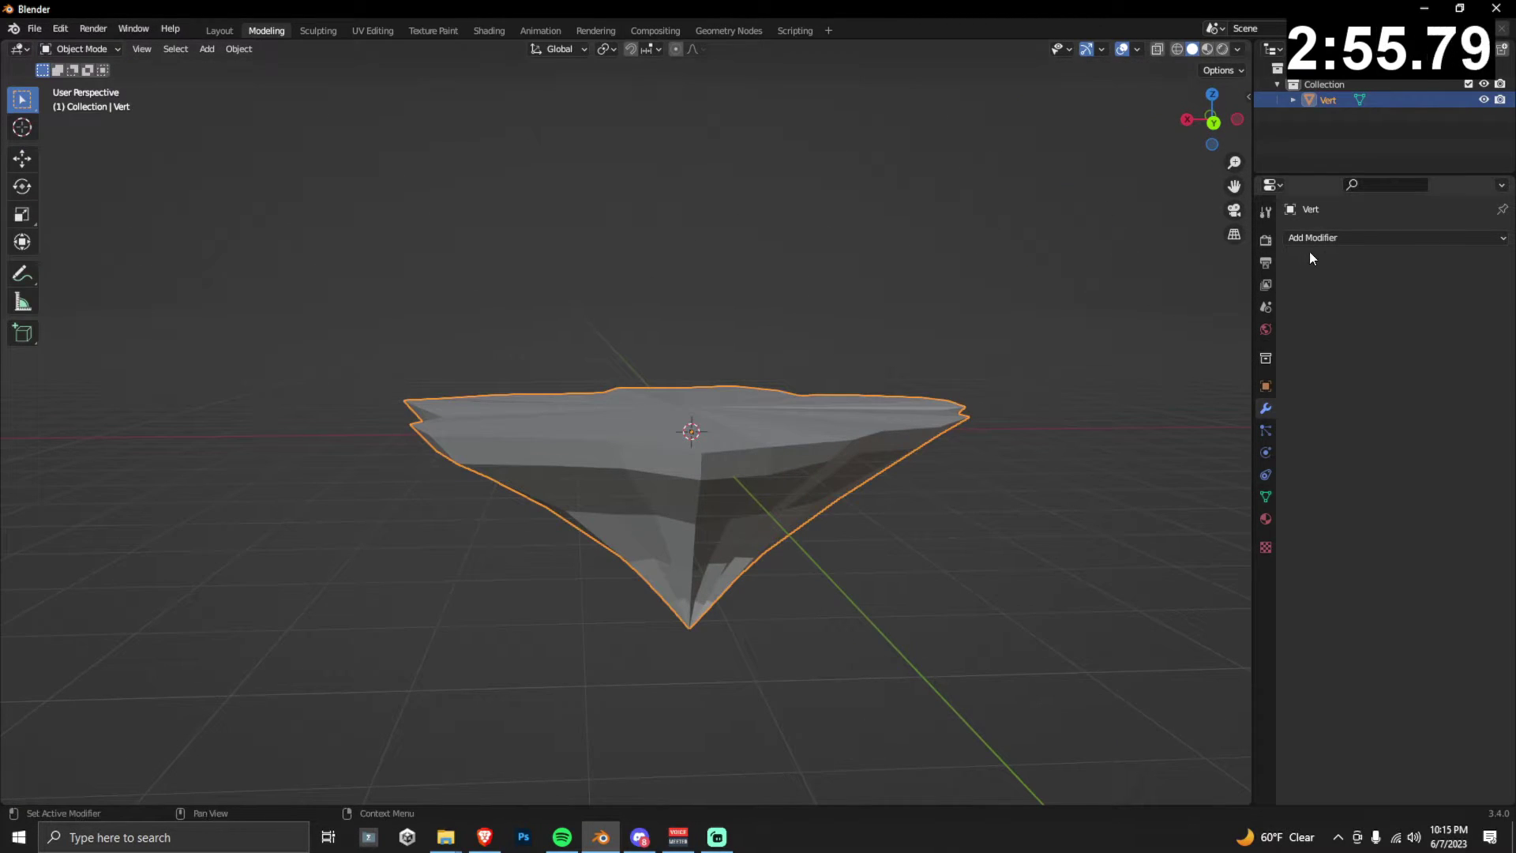
{"action": "left_click", "coordinate": [1342, 237]}
{"action": "left_click", "coordinate": [1334, 457]}
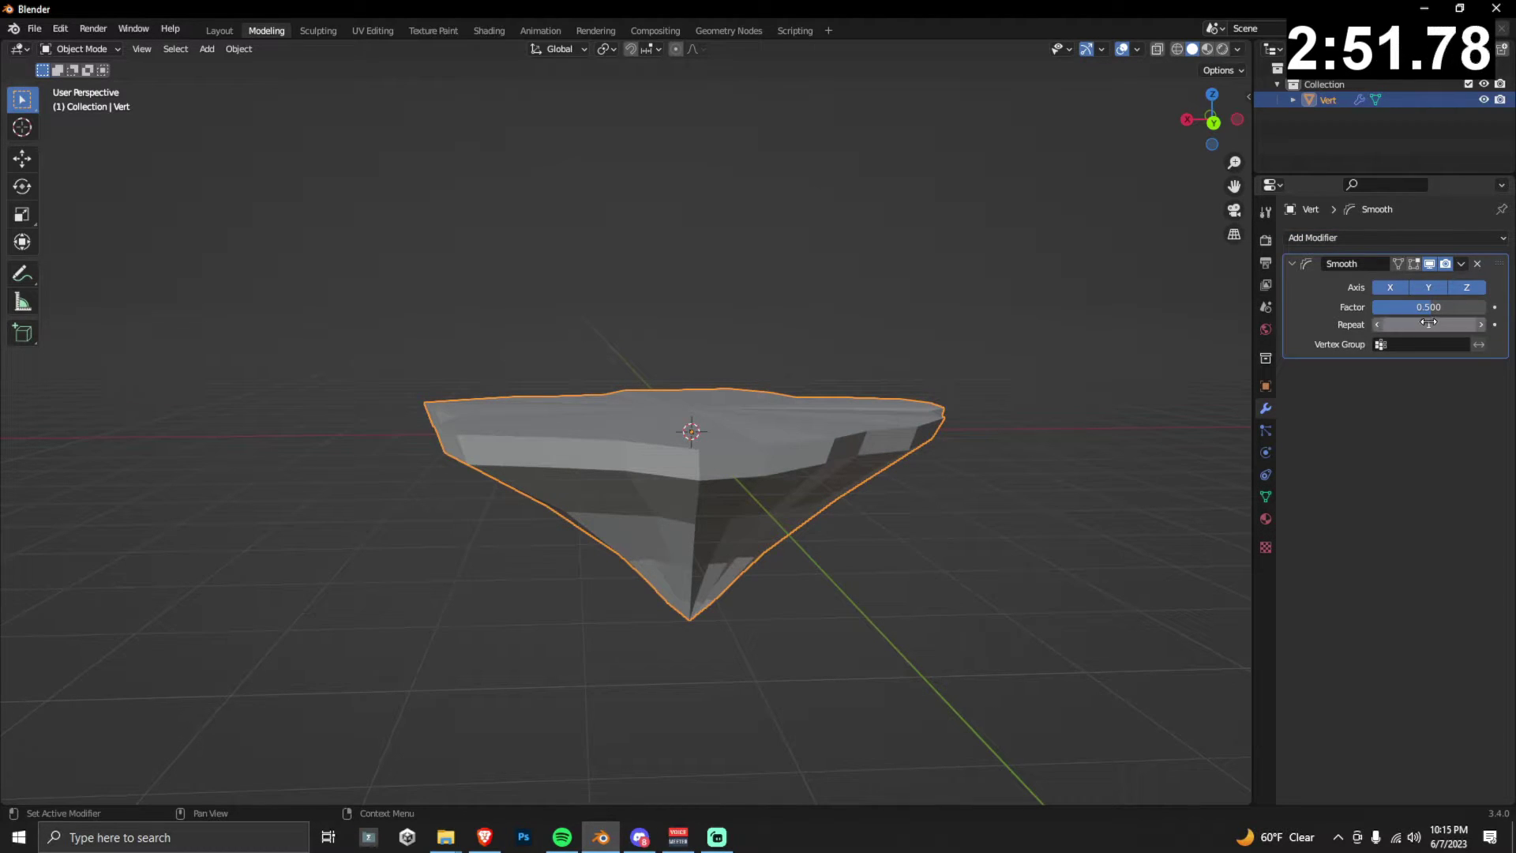
{"action": "left_click", "coordinate": [1462, 264]}
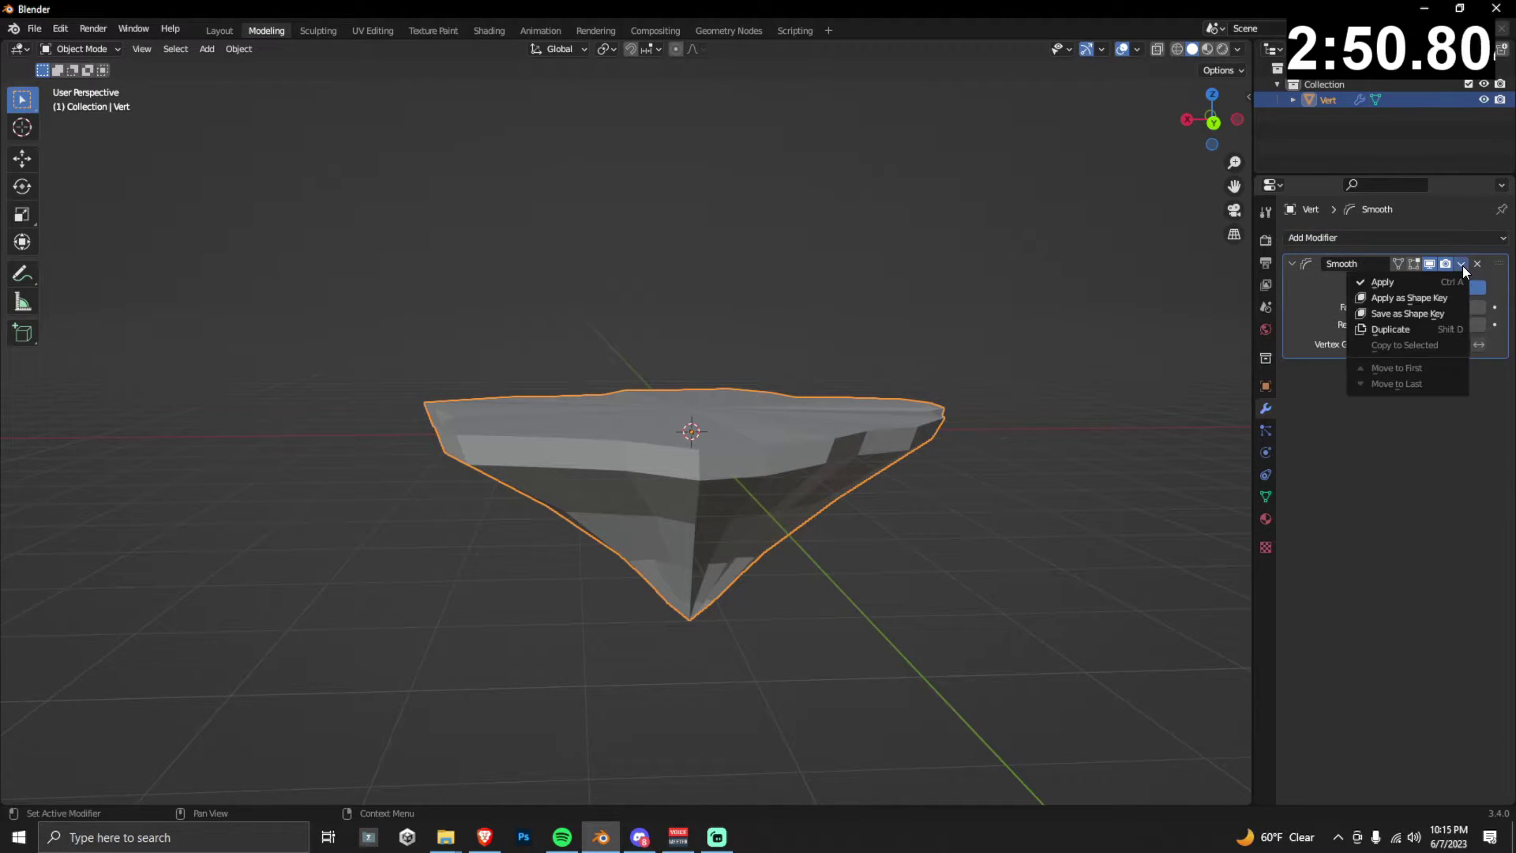
{"action": "left_click", "coordinate": [1400, 286]}
Switch the Vert mesh into Edit Mode.
{"action": "left_click", "coordinate": [92, 52]}
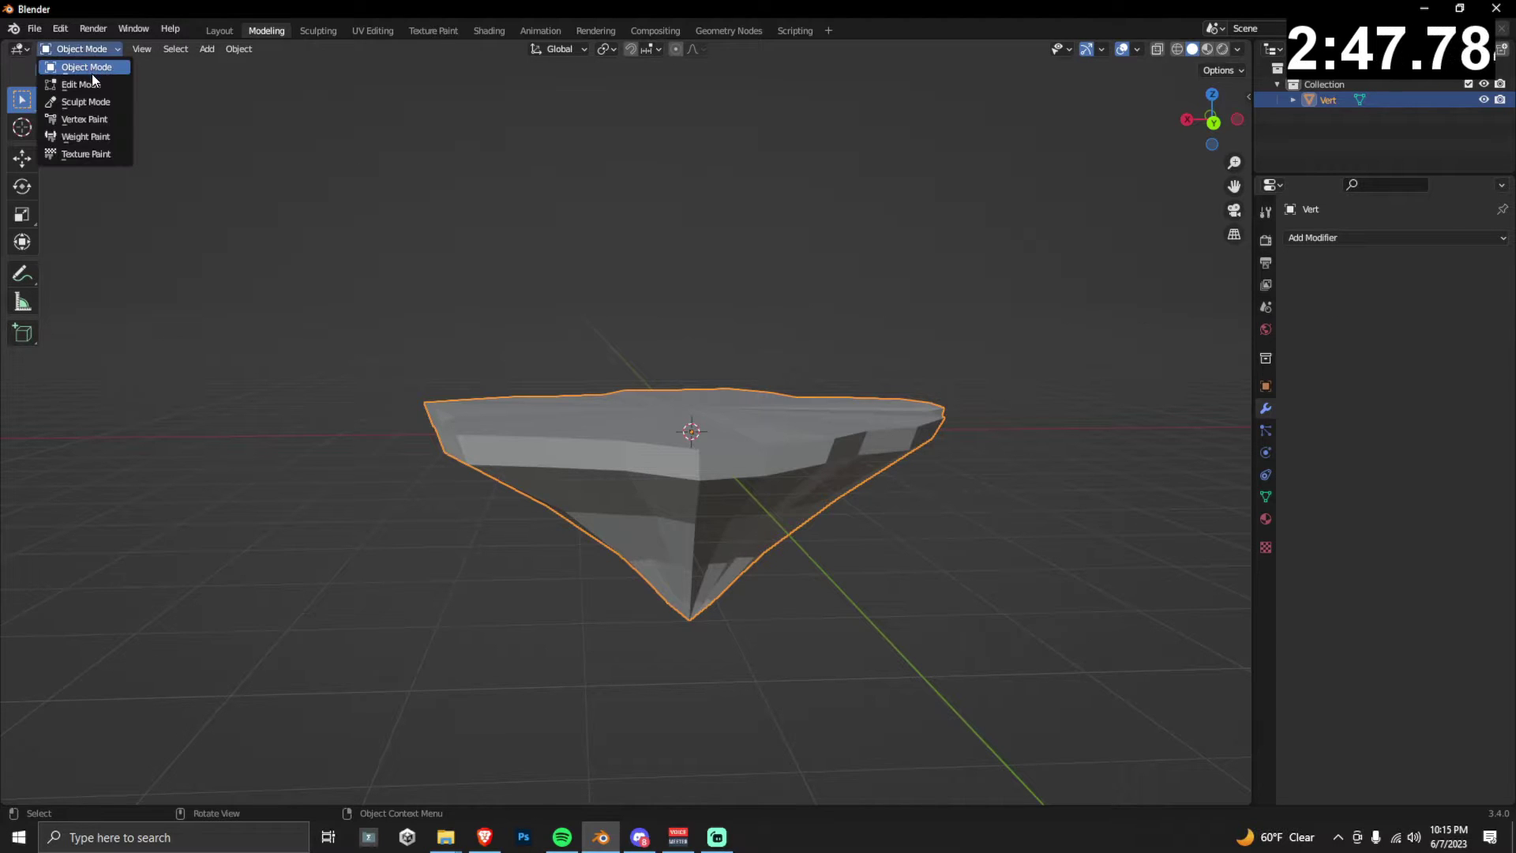
{"action": "left_click", "coordinate": [92, 71]}
{"action": "mouse_move", "coordinate": [513, 225]}
{"action": "middle_mouse_down"}
{"action": "mouse_move", "coordinate": [737, 195]}
{"action": "mouse_move", "coordinate": [690, 271]}
{"action": "mouse_move", "coordinate": [531, 213]}
{"action": "mouse_move", "coordinate": [517, 231]}
{"action": "middle_mouse_up"}
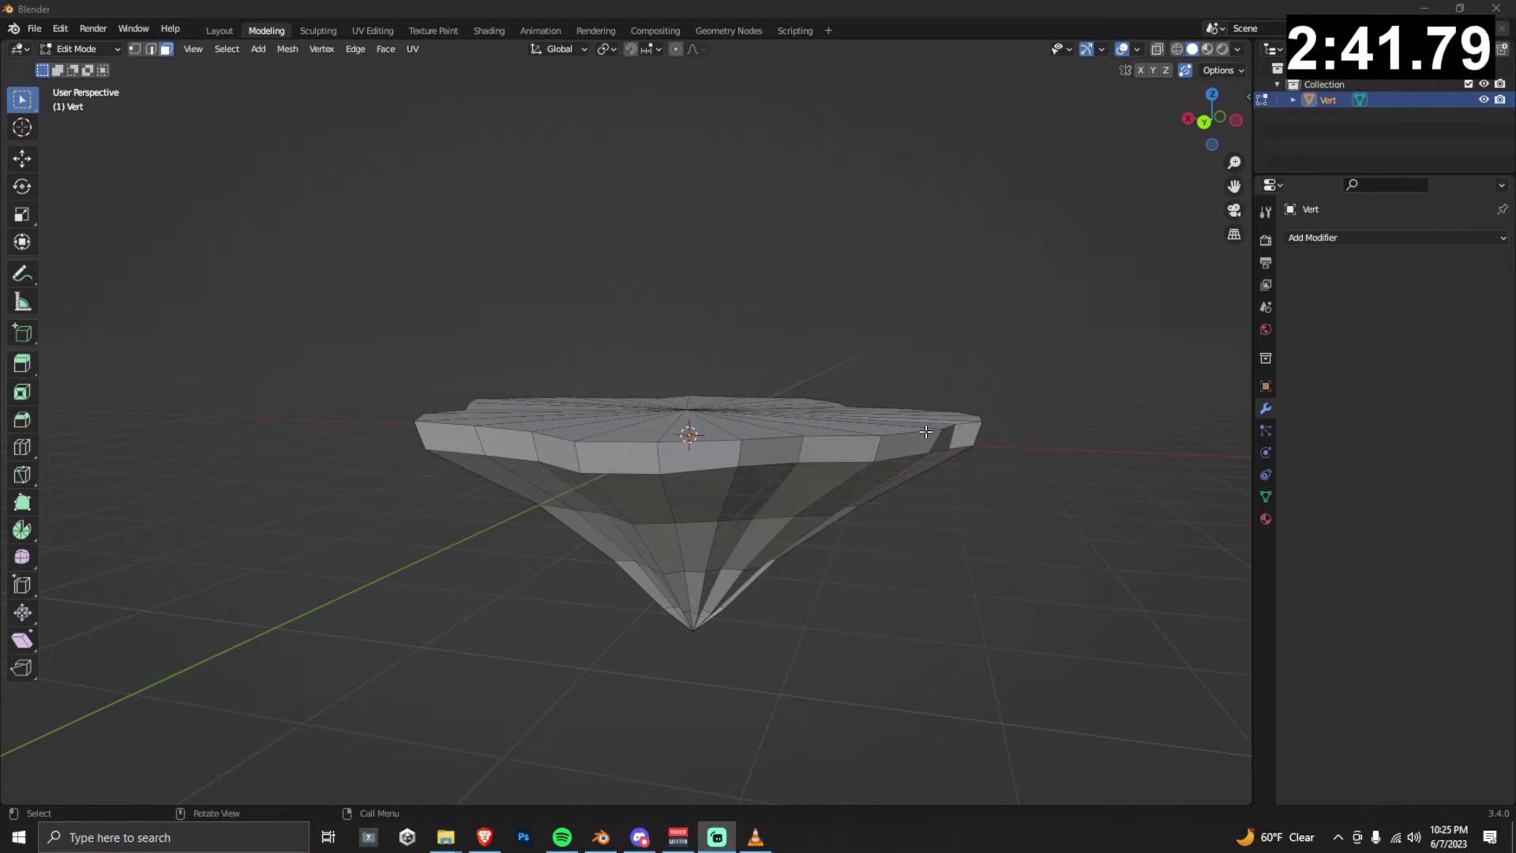
In wireframe Back view, box-select the top band and separate it by selection.
{"action": "left_click", "coordinate": [1177, 49]}
{"action": "mouse_move", "coordinate": [1032, 203]}
{"action": "middle_mouse_down"}
{"action": "mouse_move", "coordinate": [799, 285]}
{"action": "mouse_move", "coordinate": [1190, 142]}
{"action": "middle_mouse_up"}
{"action": "left_click", "coordinate": [1212, 121]}
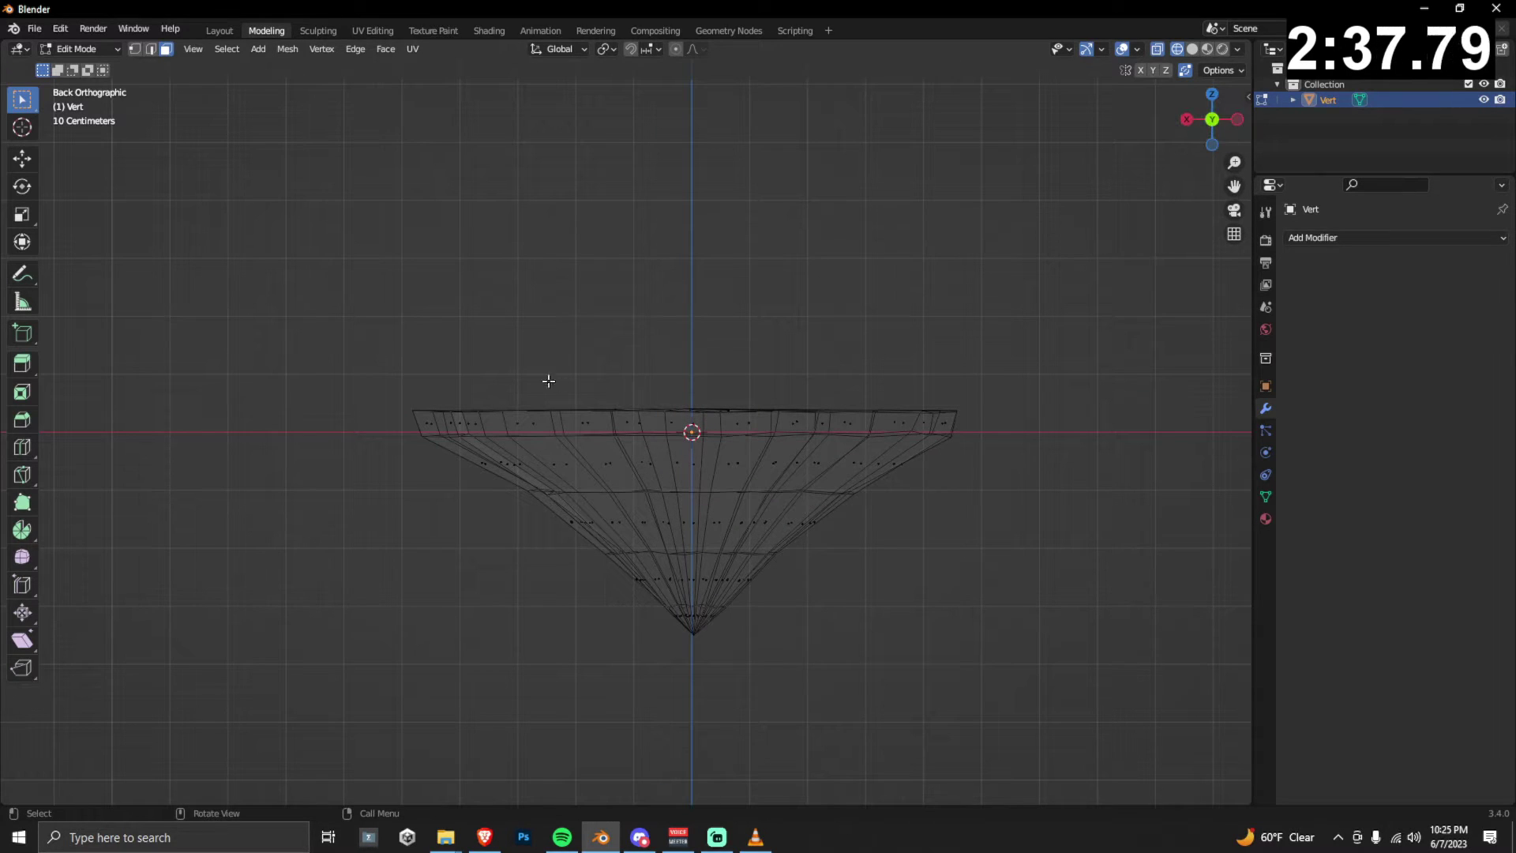
{"action": "left_click_drag", "start_coordinate": [365, 361], "coordinate": [1048, 449]}
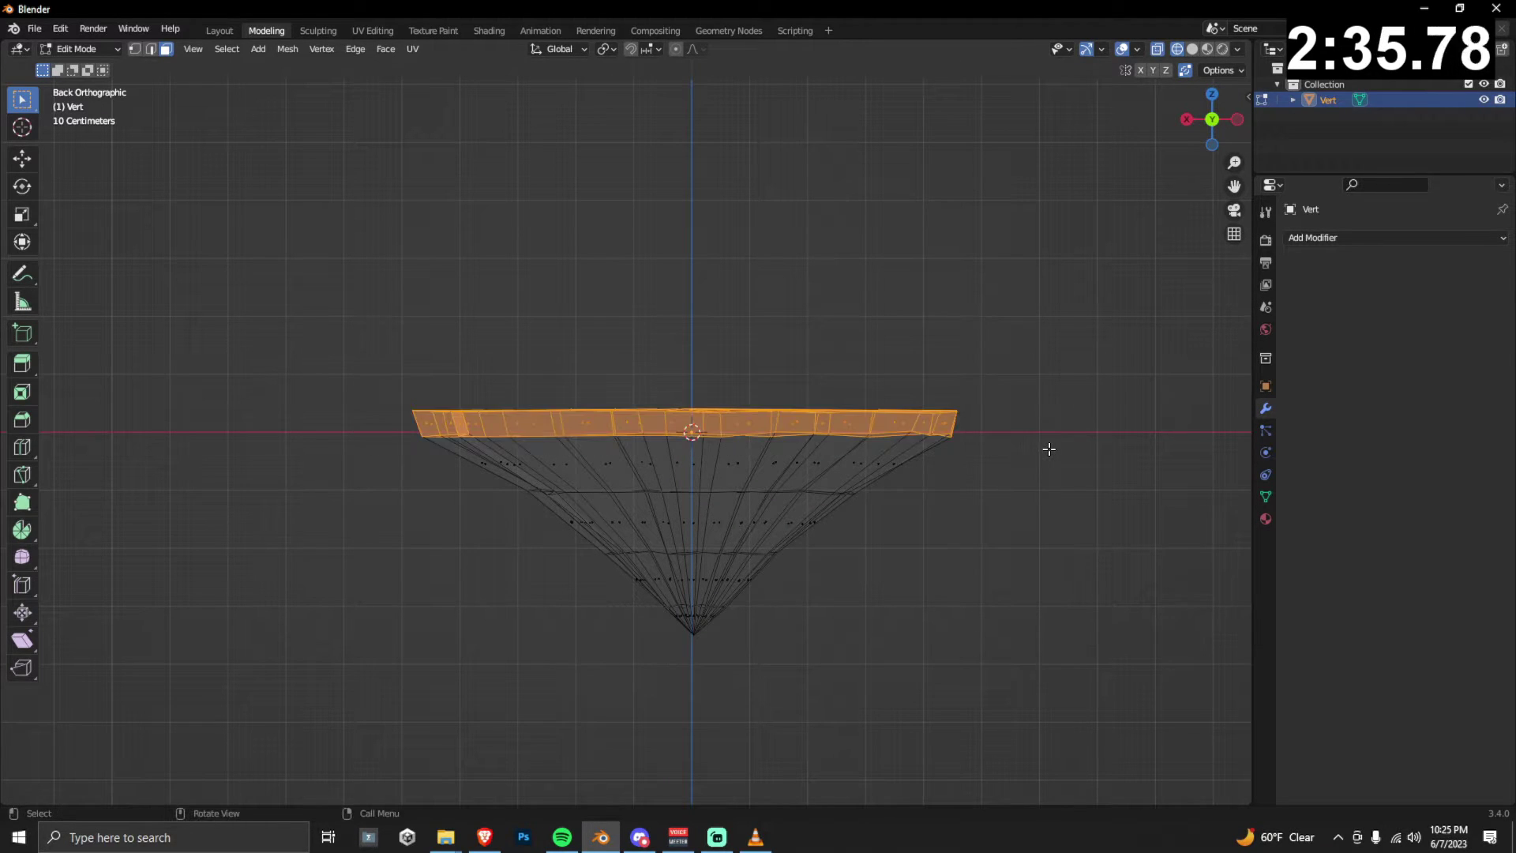
{"action": "key", "text": "p"}
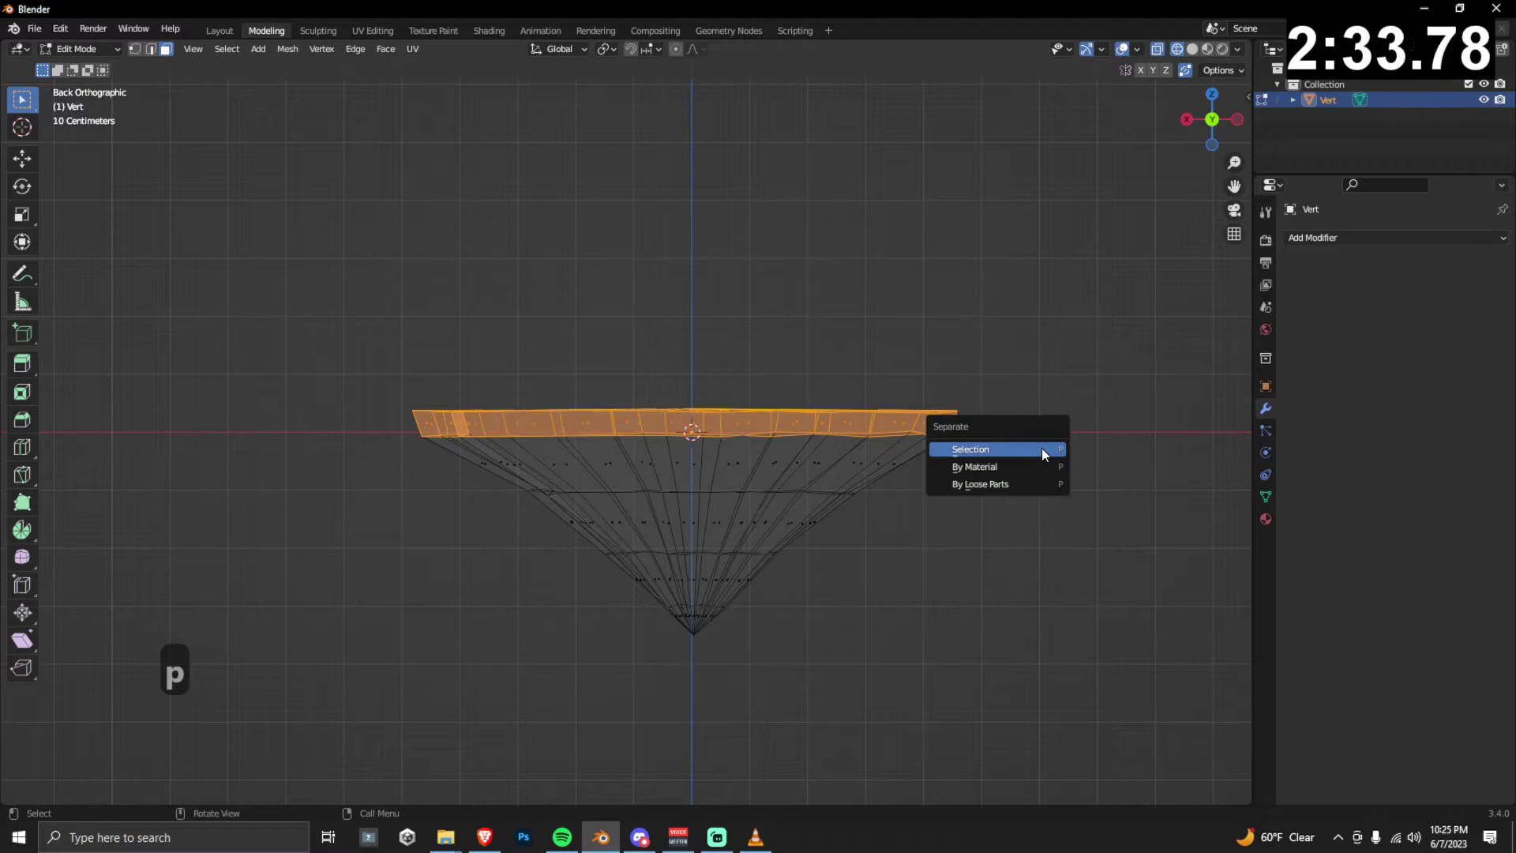
{"action": "left_click", "coordinate": [1040, 448]}
Return to Object Mode, select the separated top slab, and restore solid shading.
{"action": "left_click", "coordinate": [115, 49]}
{"action": "left_click", "coordinate": [85, 68]}
{"action": "left_click", "coordinate": [714, 411]}
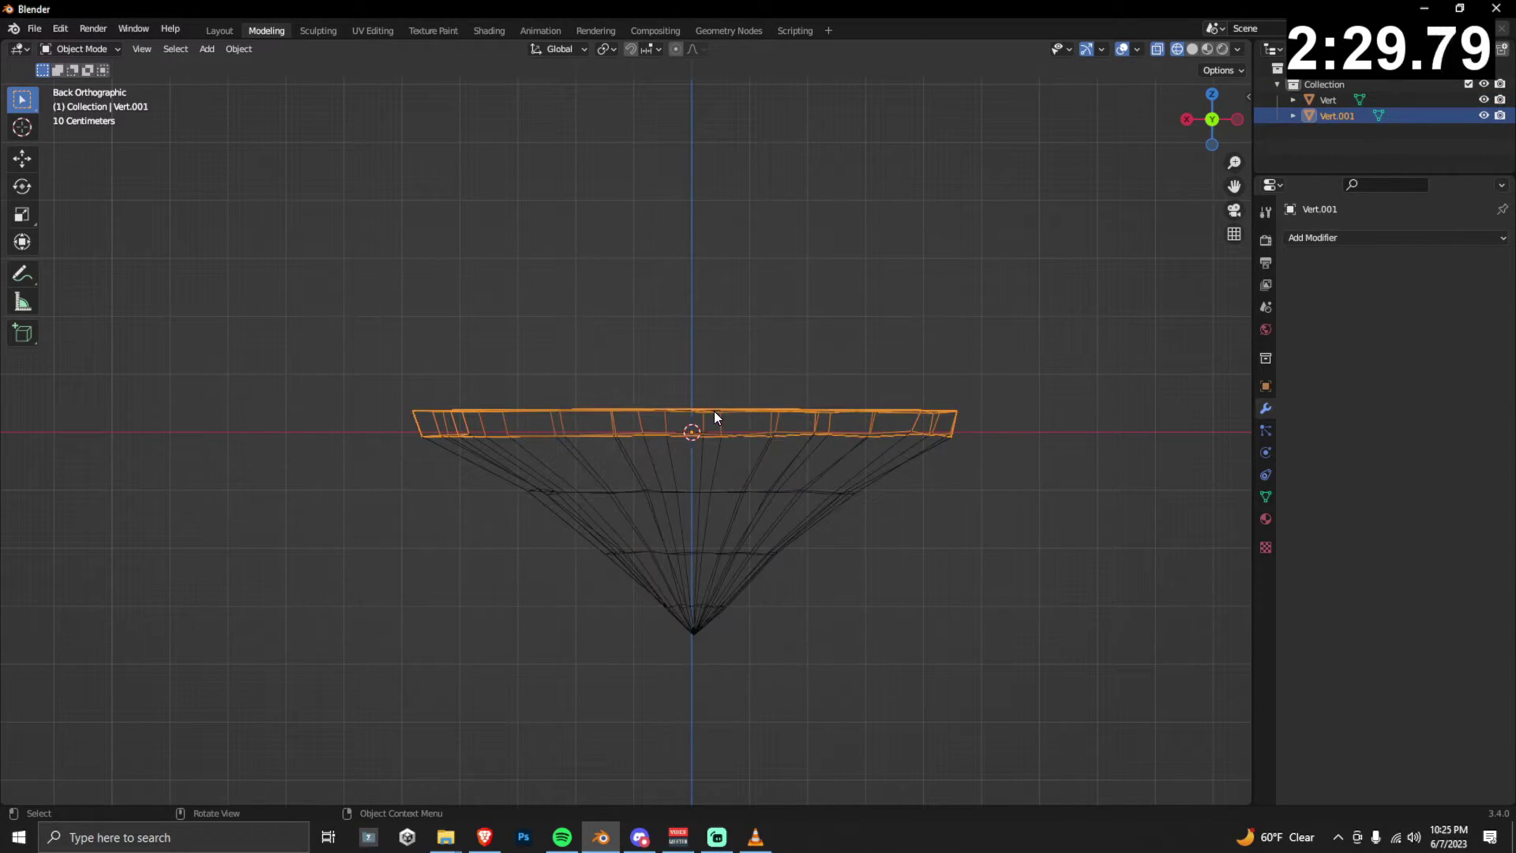
{"action": "key", "text": "g"}
{"action": "key", "text": "z"}
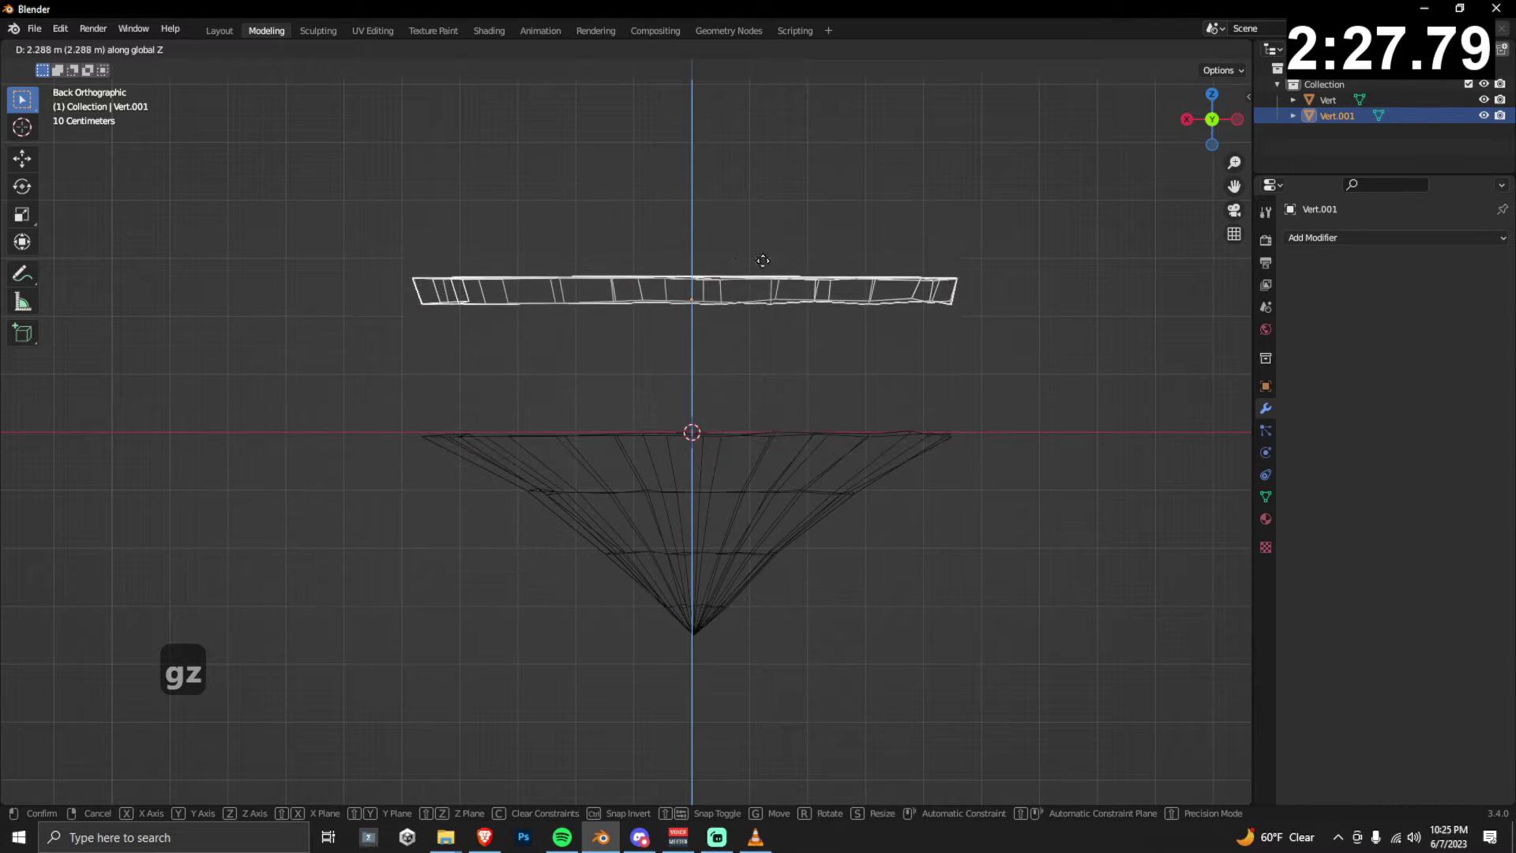
{"action": "key", "text": "Escape"}
{"action": "left_click", "coordinate": [1192, 49]}
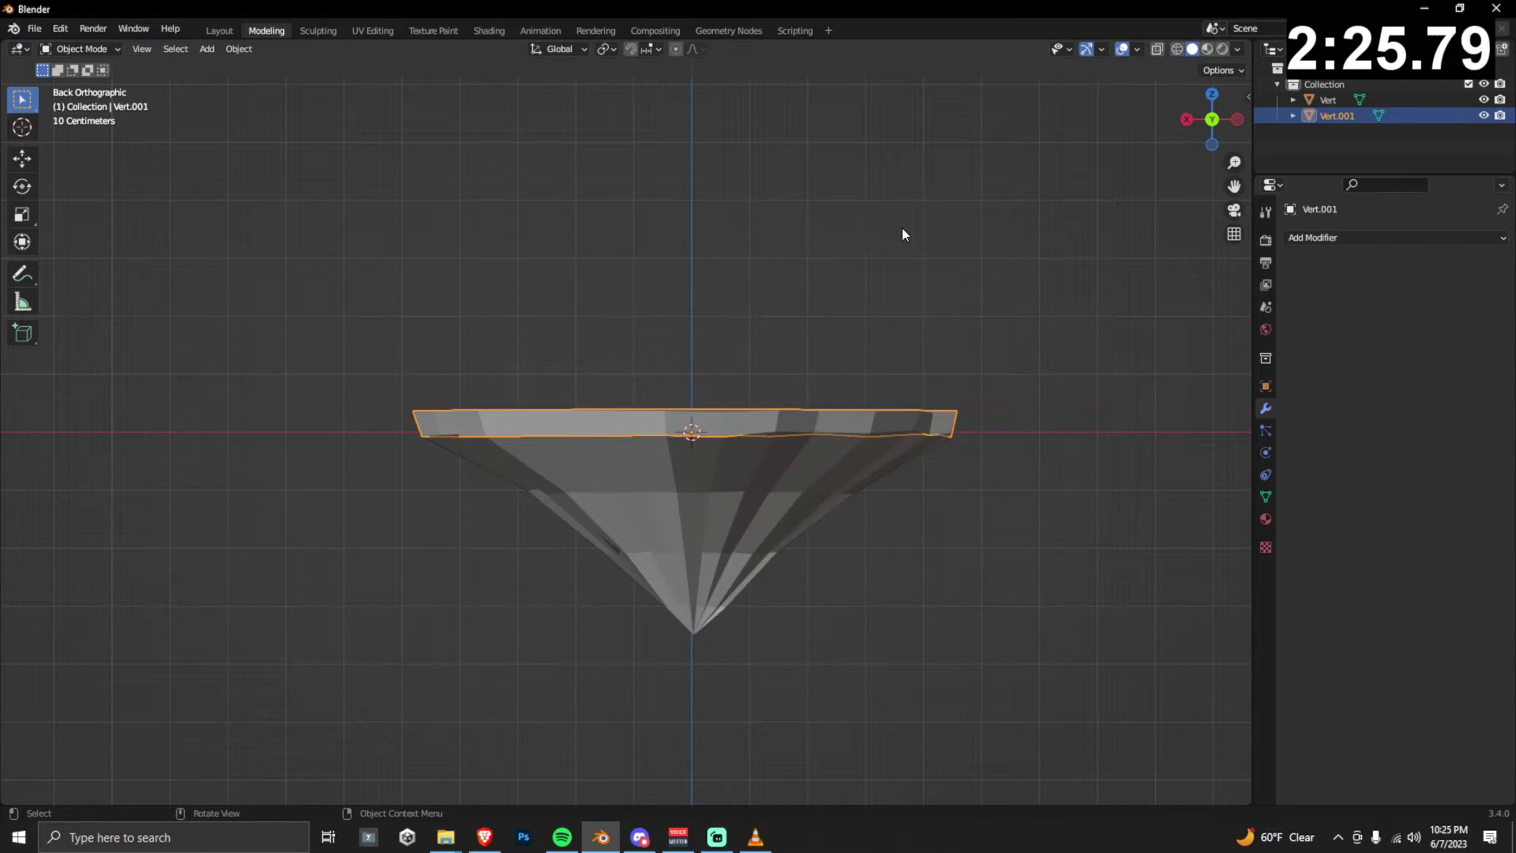
{"action": "mouse_move", "coordinate": [902, 227]}
{"action": "middle_mouse_down"}
{"action": "mouse_move", "coordinate": [849, 267]}
{"action": "mouse_move", "coordinate": [879, 211]}
{"action": "mouse_move", "coordinate": [879, 238]}
{"action": "middle_mouse_up"}
In the Shading workspace, give the top slab a new material named Grass.
{"action": "left_click", "coordinate": [1206, 51]}
{"action": "left_click", "coordinate": [489, 31]}
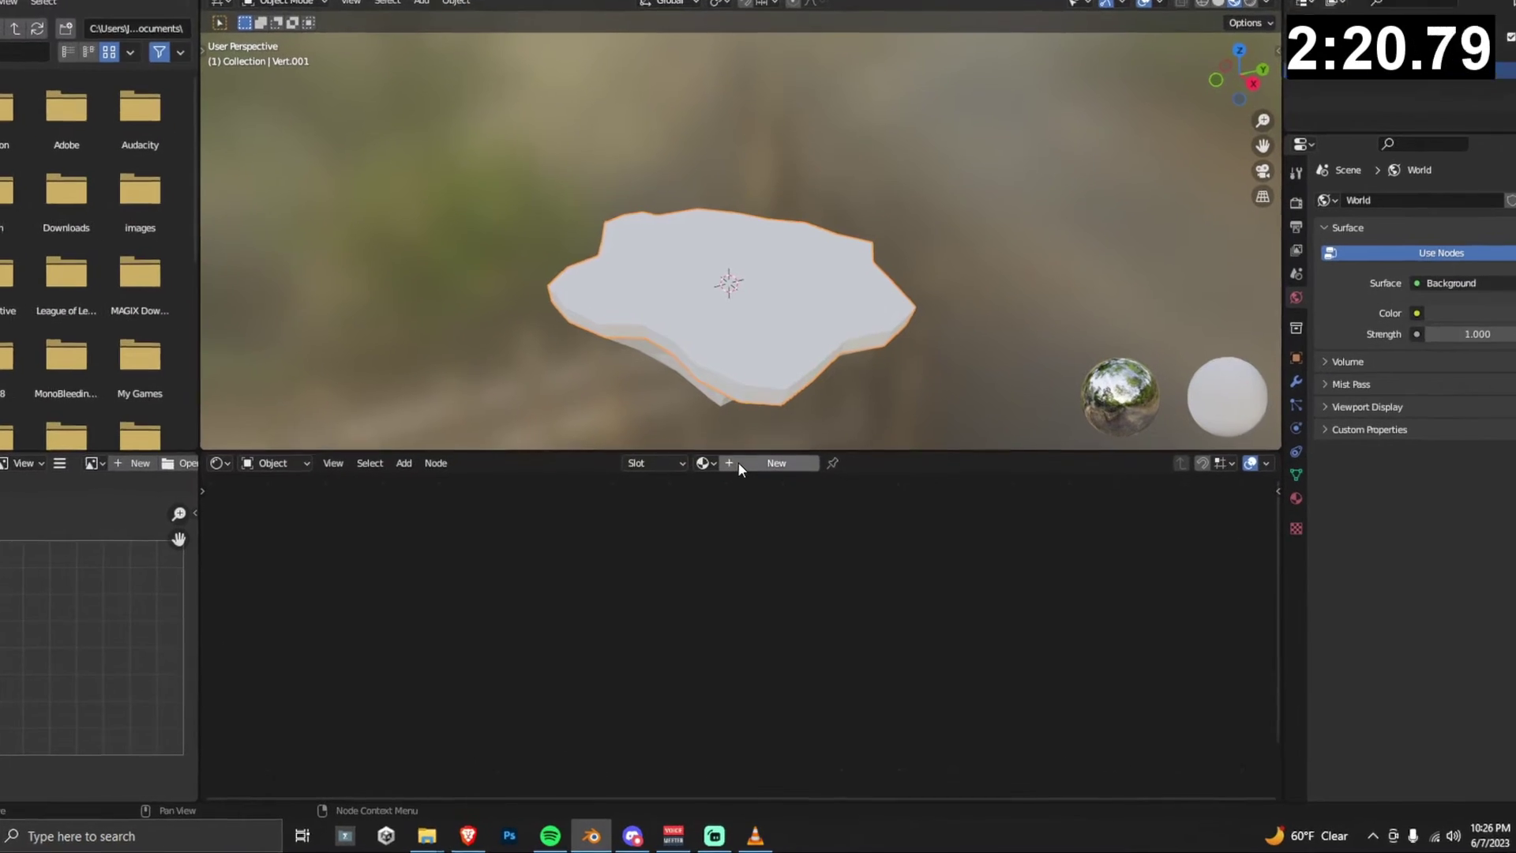
{"action": "left_click", "coordinate": [743, 486]}
{"action": "left_click", "coordinate": [737, 486]}
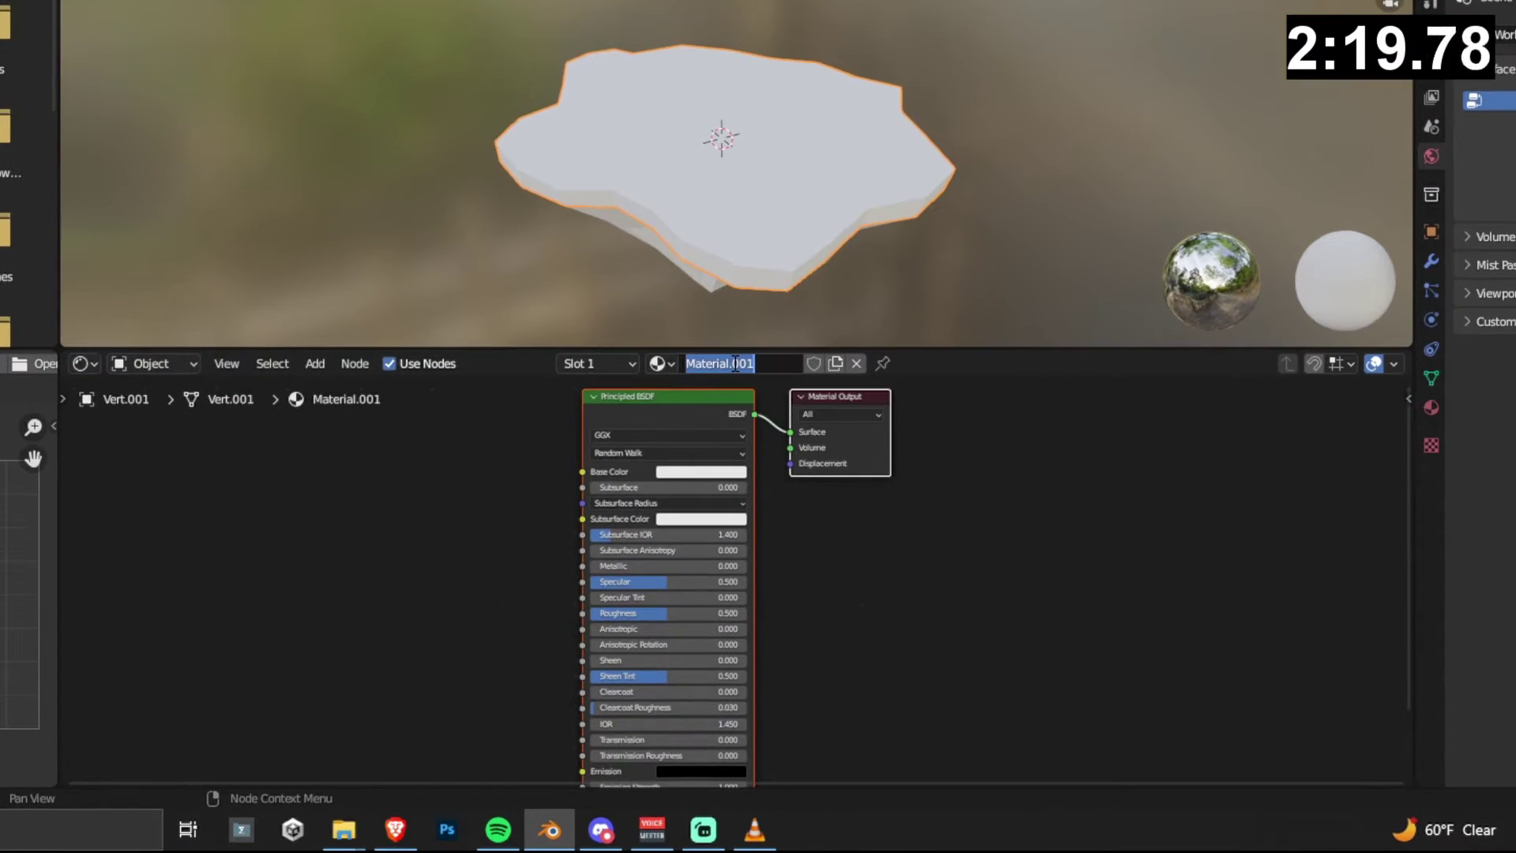
{"action": "type", "text": "Grass"}
{"action": "key", "text": "Return"}
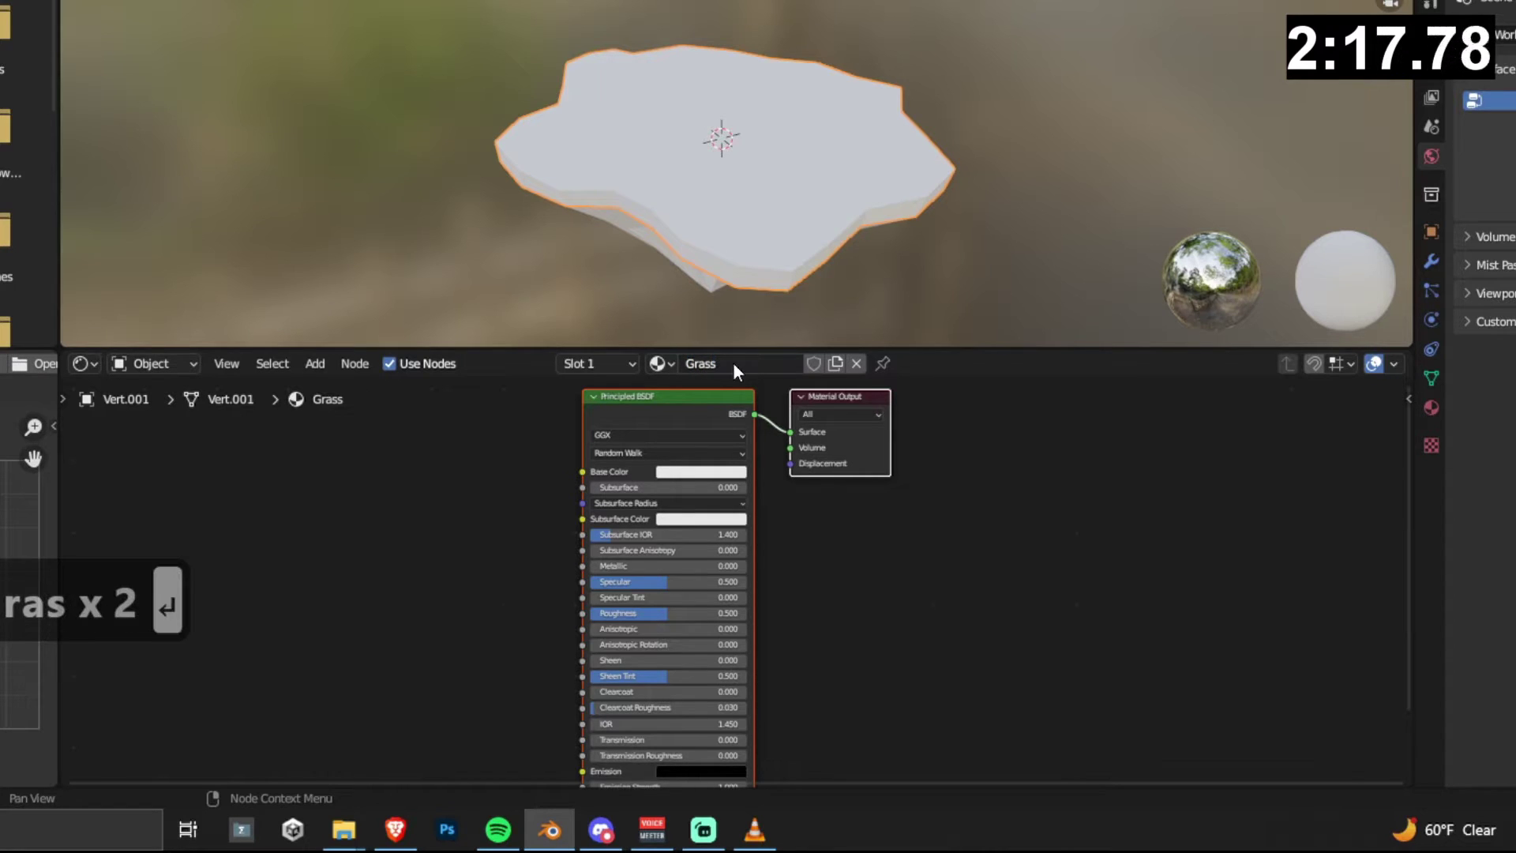
Detach Grass from the cone base and give it a new material named Base.
{"action": "middle_click_drag", "start_coordinate": [706, 319], "coordinate": [897, 186]}
{"action": "key", "text": "ctrl+z"}
{"action": "key", "text": "ctrl+z"}
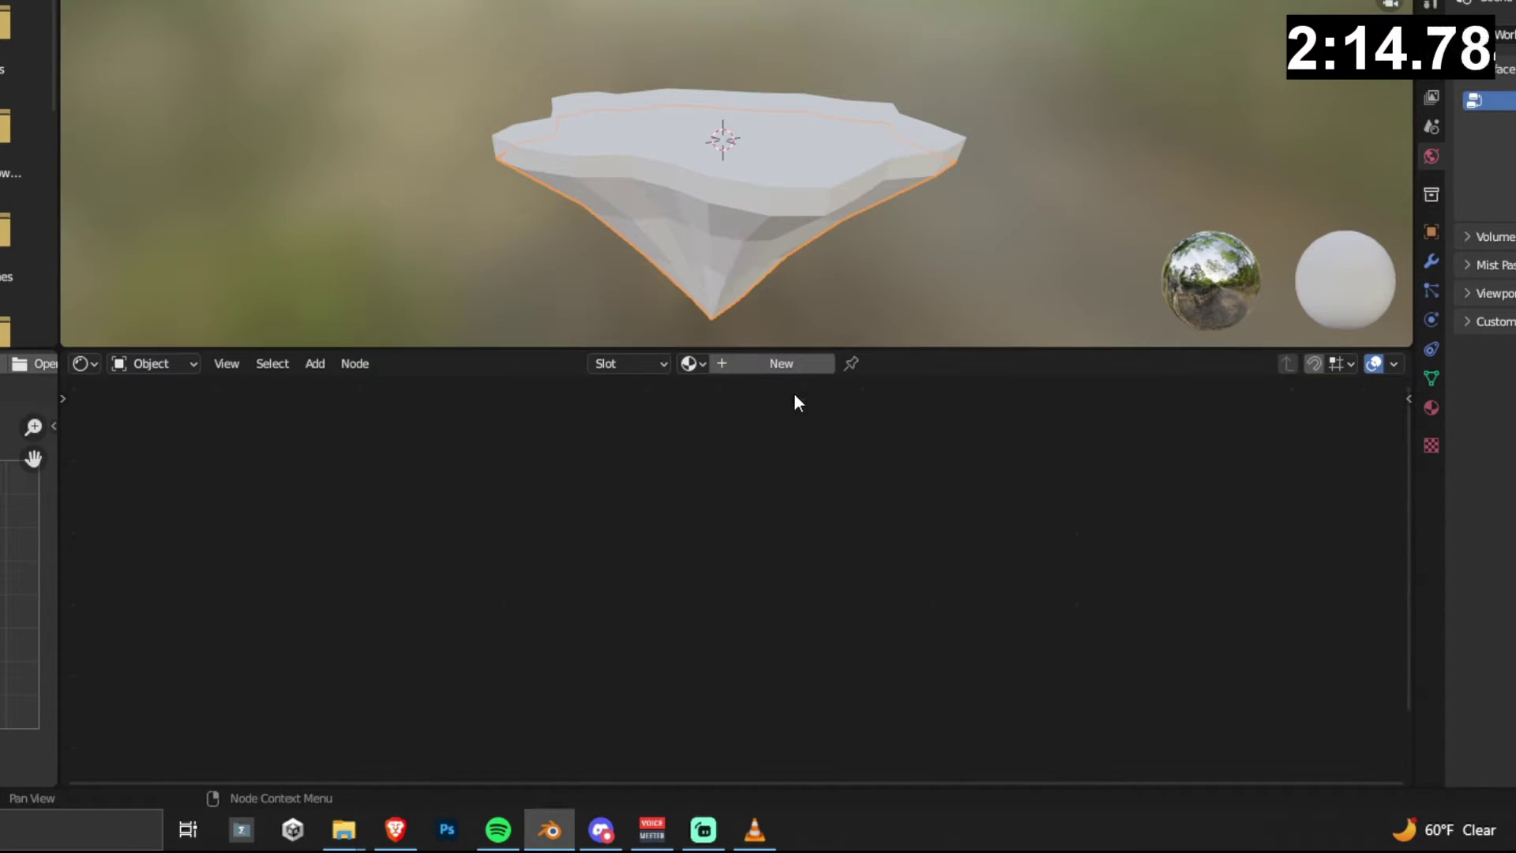
{"action": "left_click", "coordinate": [733, 368]}
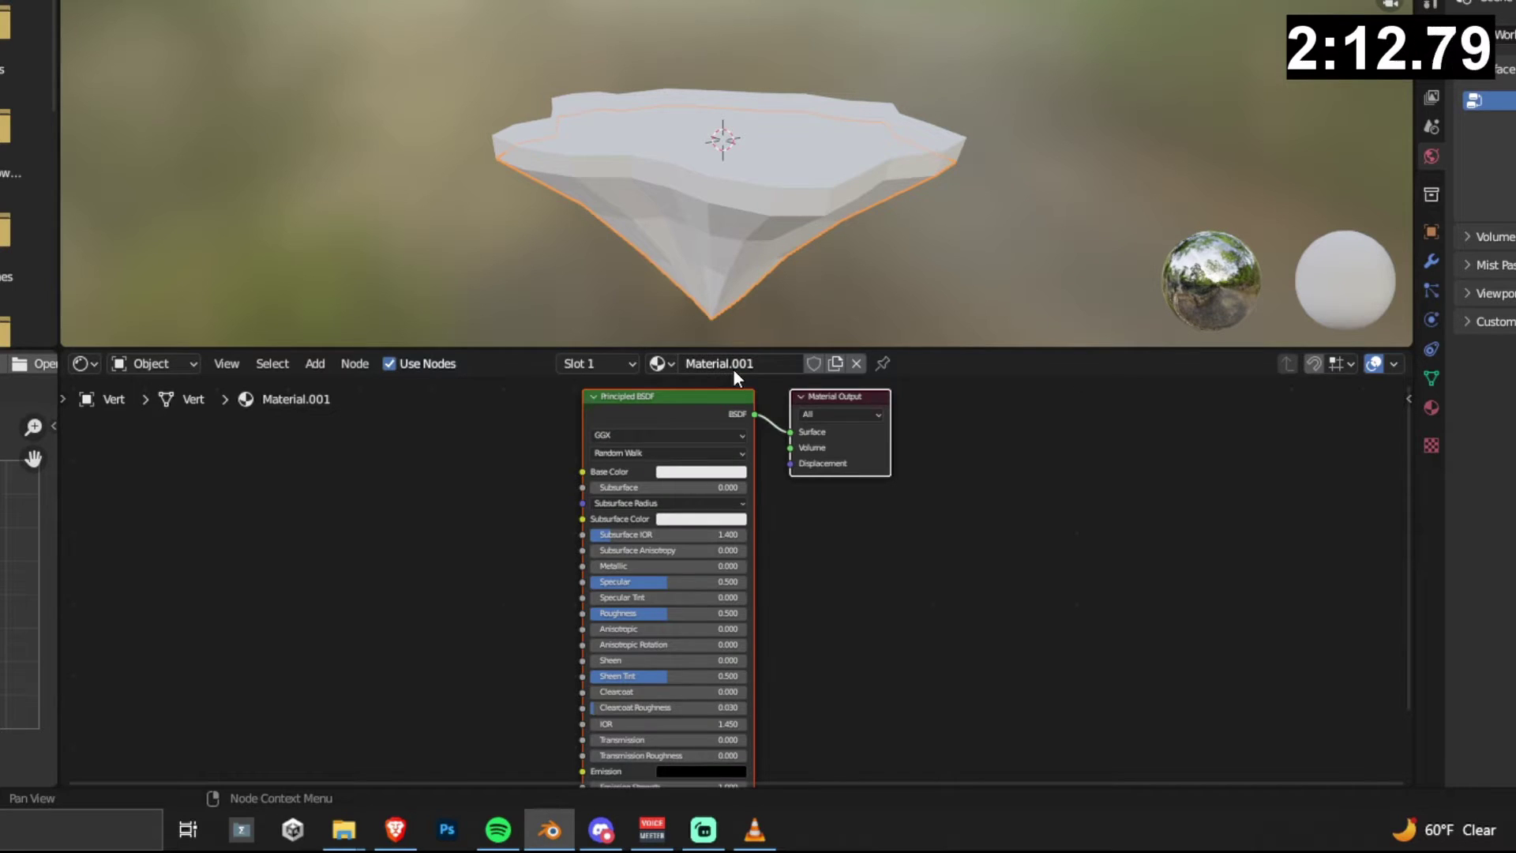
{"action": "left_click", "coordinate": [733, 368]}
{"action": "type", "text": "Base"}
{"action": "key", "text": "Return"}
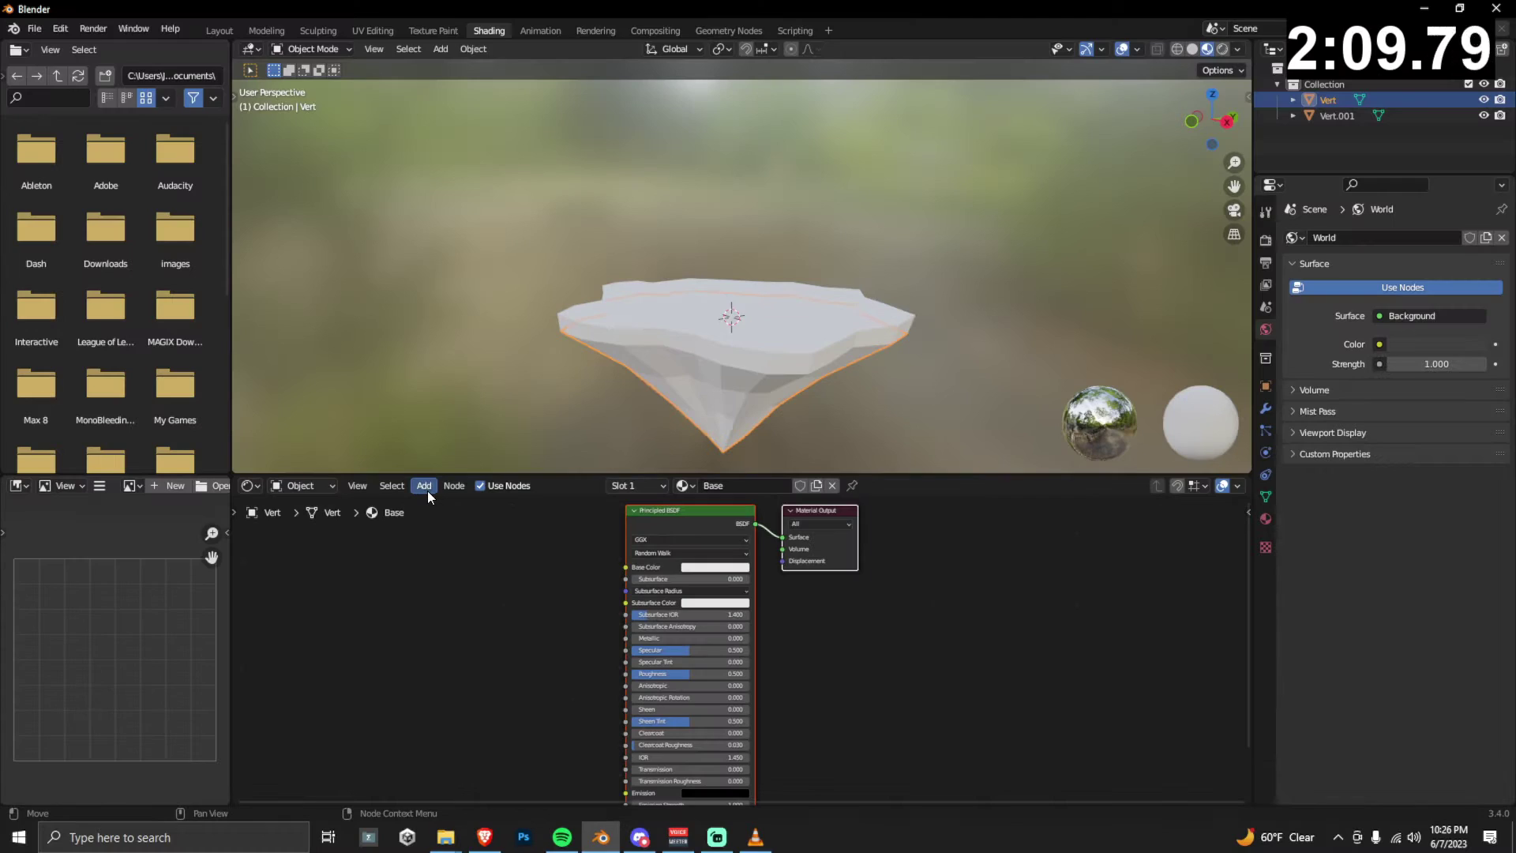
{"action": "left_click", "coordinate": [315, 363]}
Add a GradientPalette.png image texture to the Base material, wired into Base Color.
{"action": "mouse_move", "coordinate": [362, 485]}
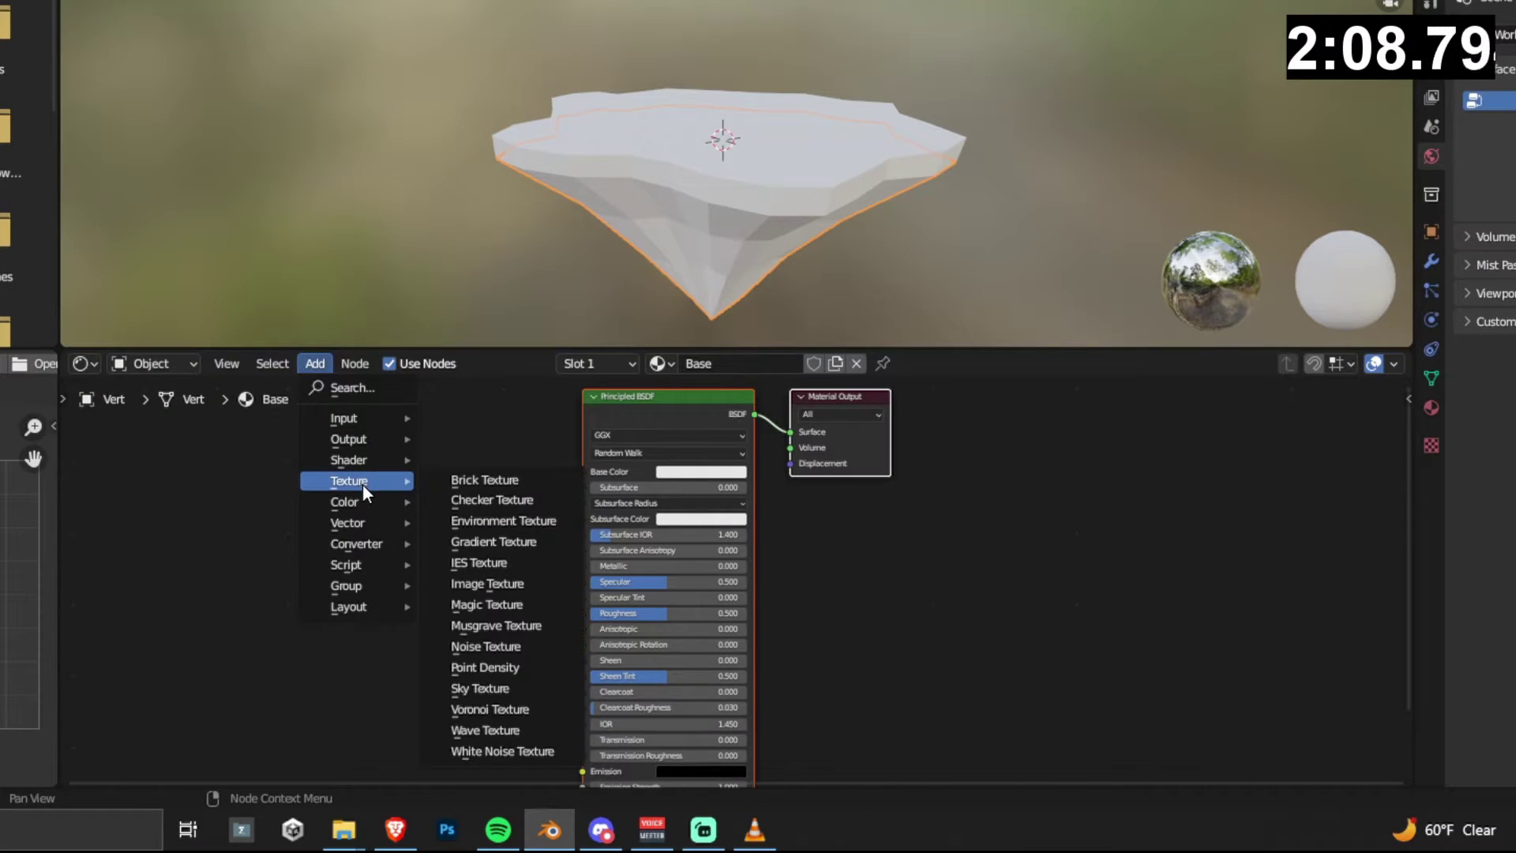
{"action": "left_click", "coordinate": [497, 585]}
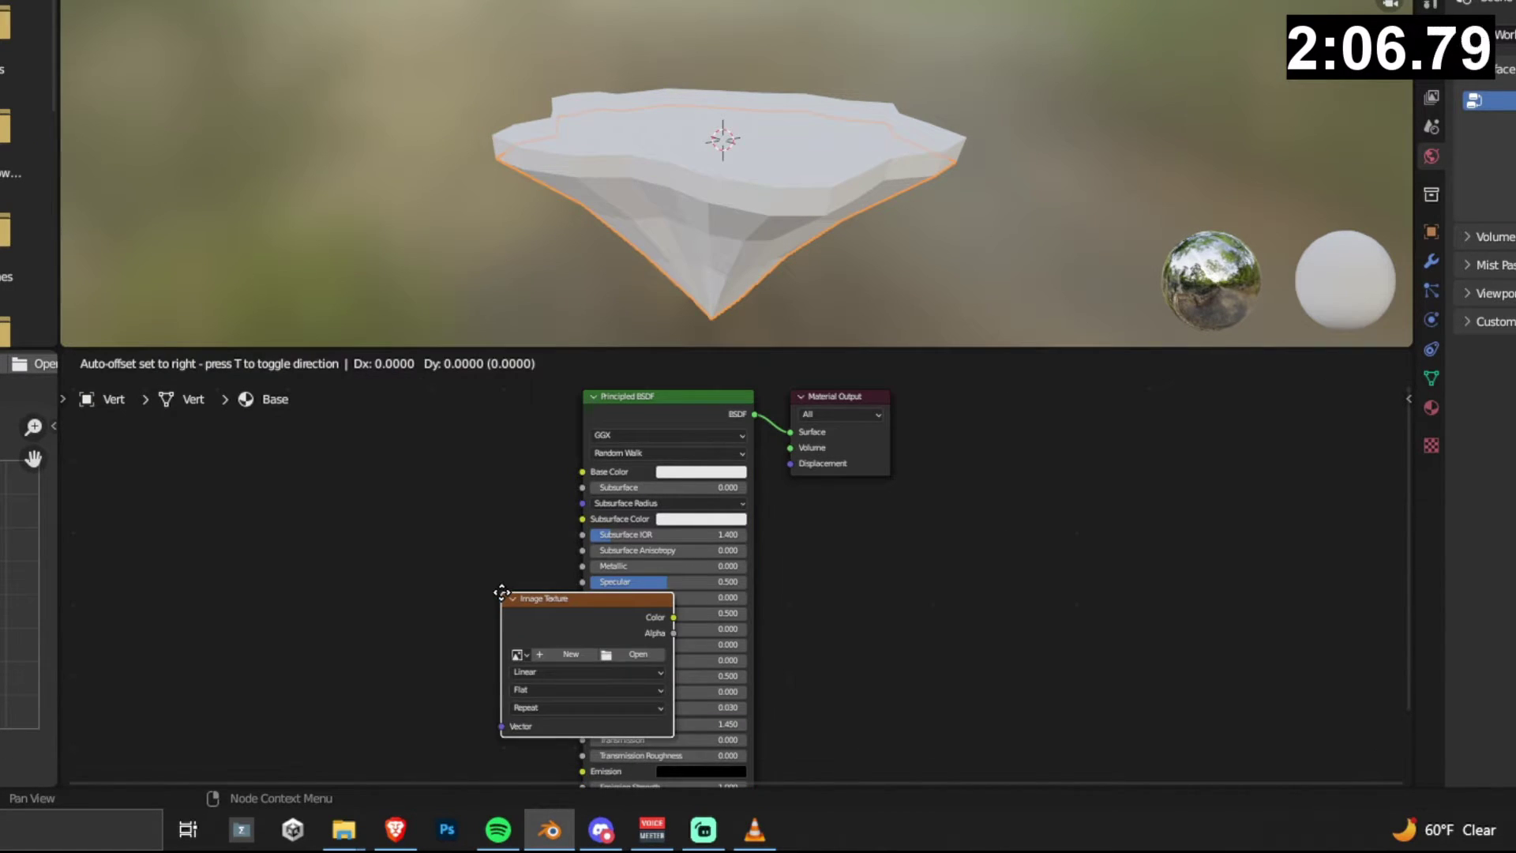
{"action": "left_click", "coordinate": [282, 479]}
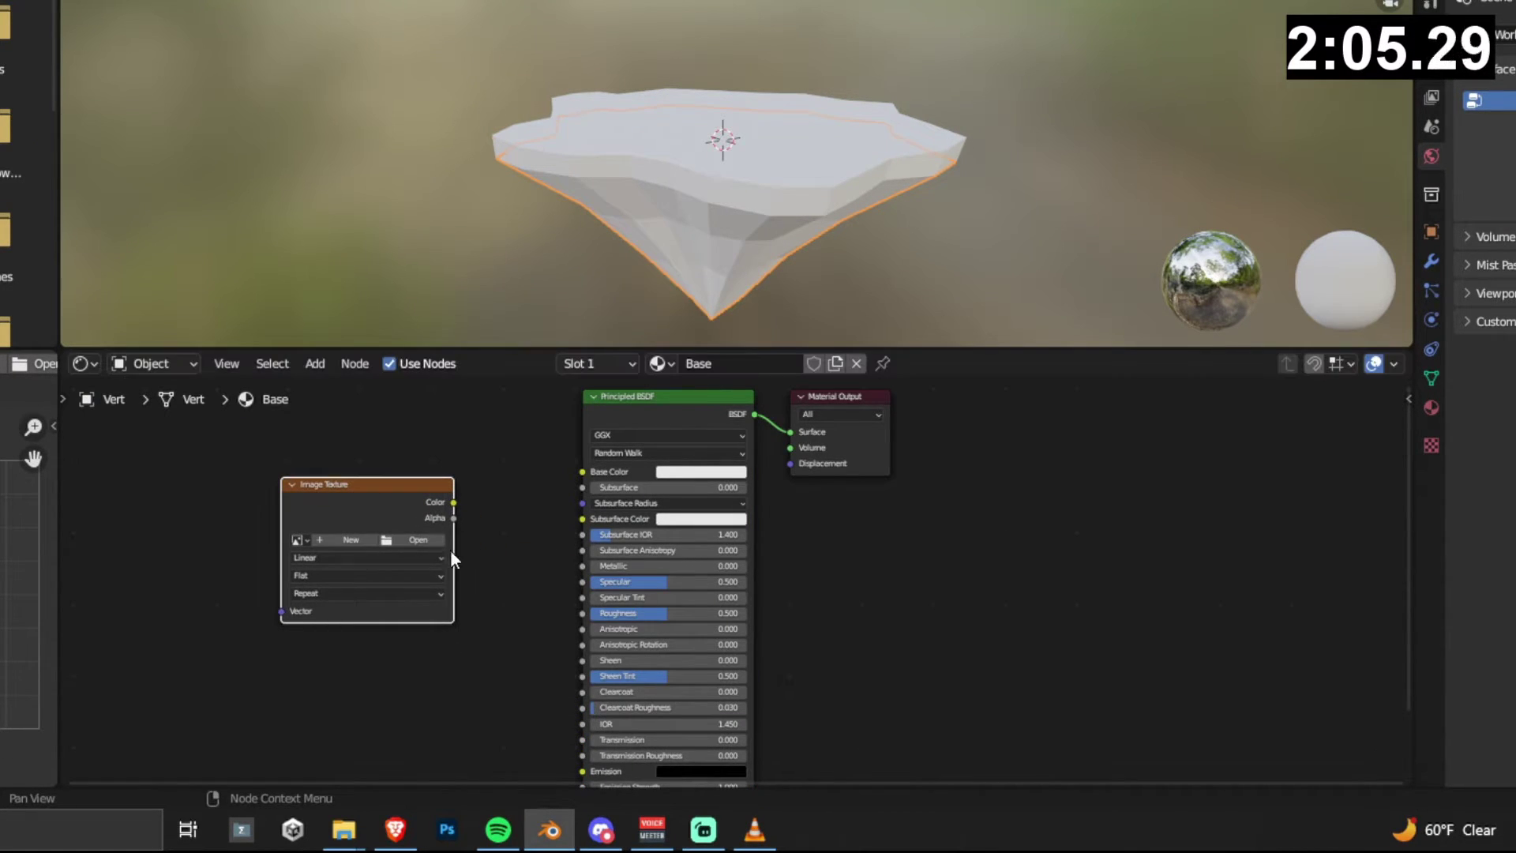
{"action": "left_click", "coordinate": [410, 539]}
{"action": "left_click", "coordinate": [547, 56]}
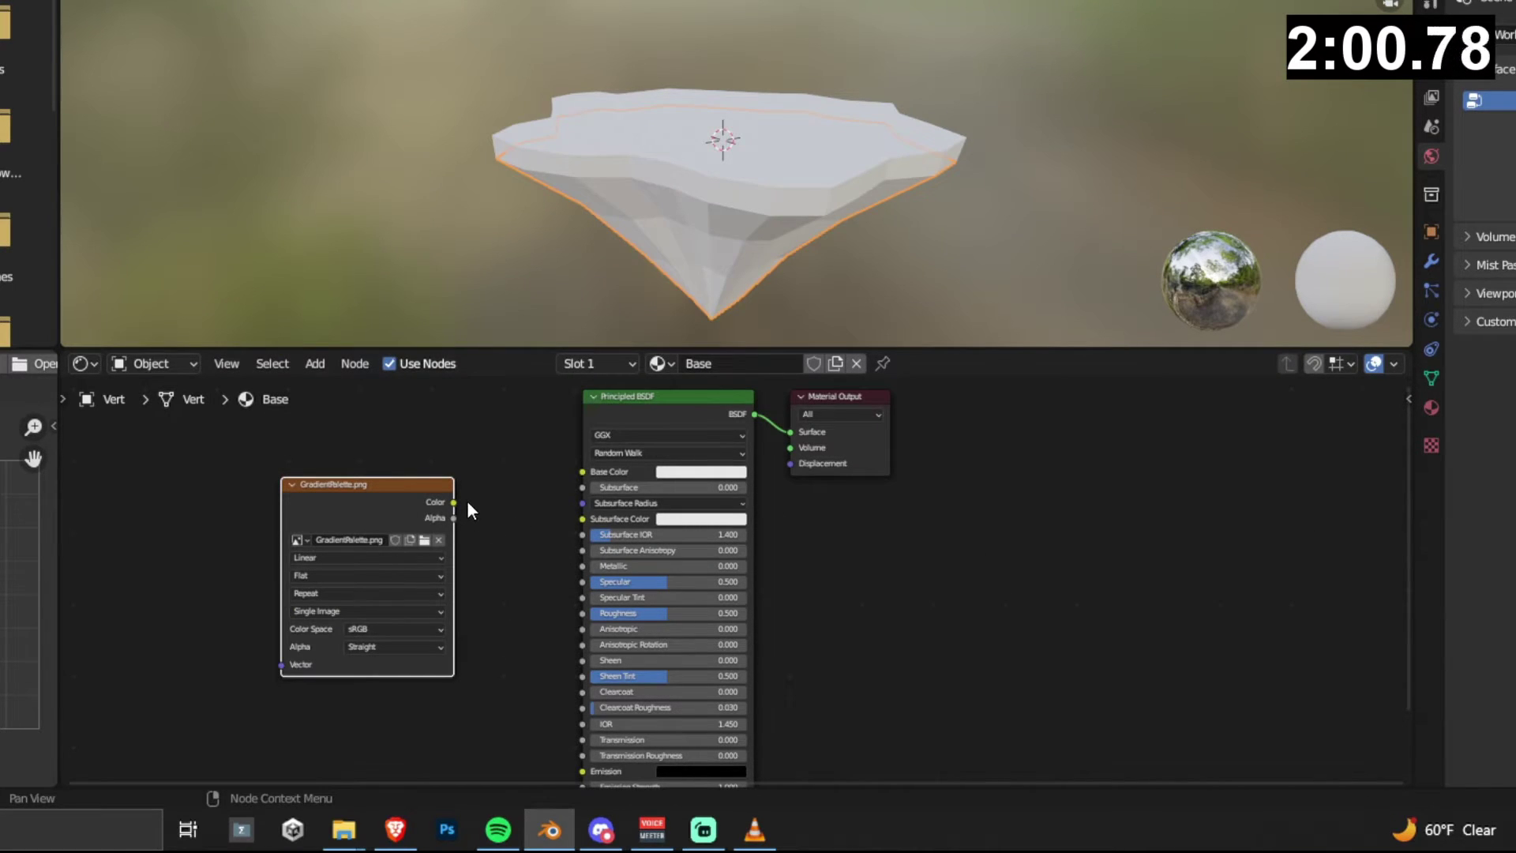
{"action": "left_click_drag", "start_coordinate": [454, 502], "coordinate": [582, 472]}
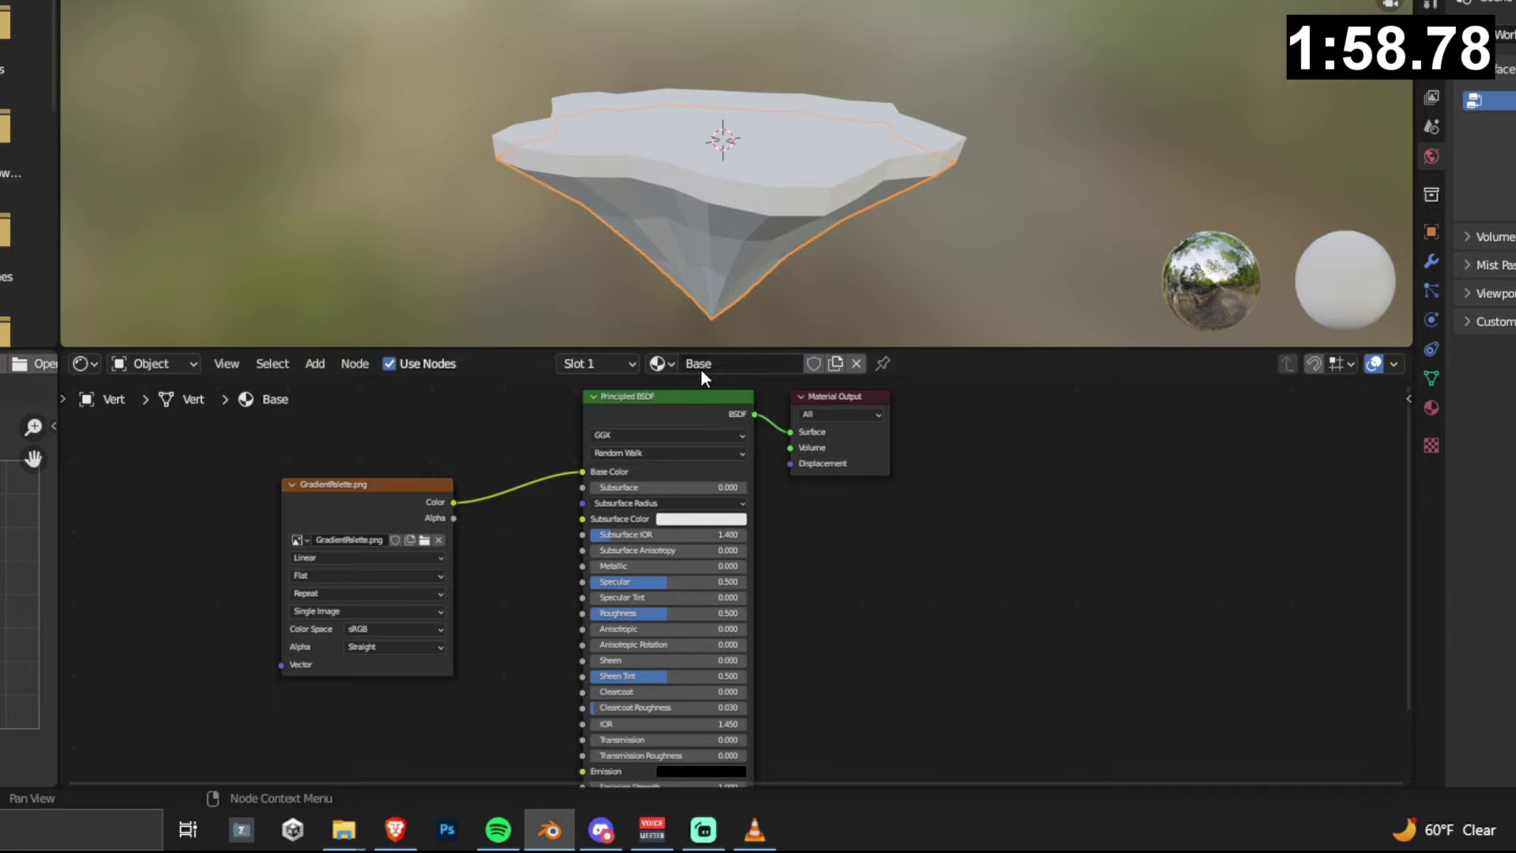
Give the Grass material an image texture into Base Color reusing the loaded GradientPalette.png.
{"action": "left_click", "coordinate": [671, 363]}
{"action": "left_click", "coordinate": [704, 414]}
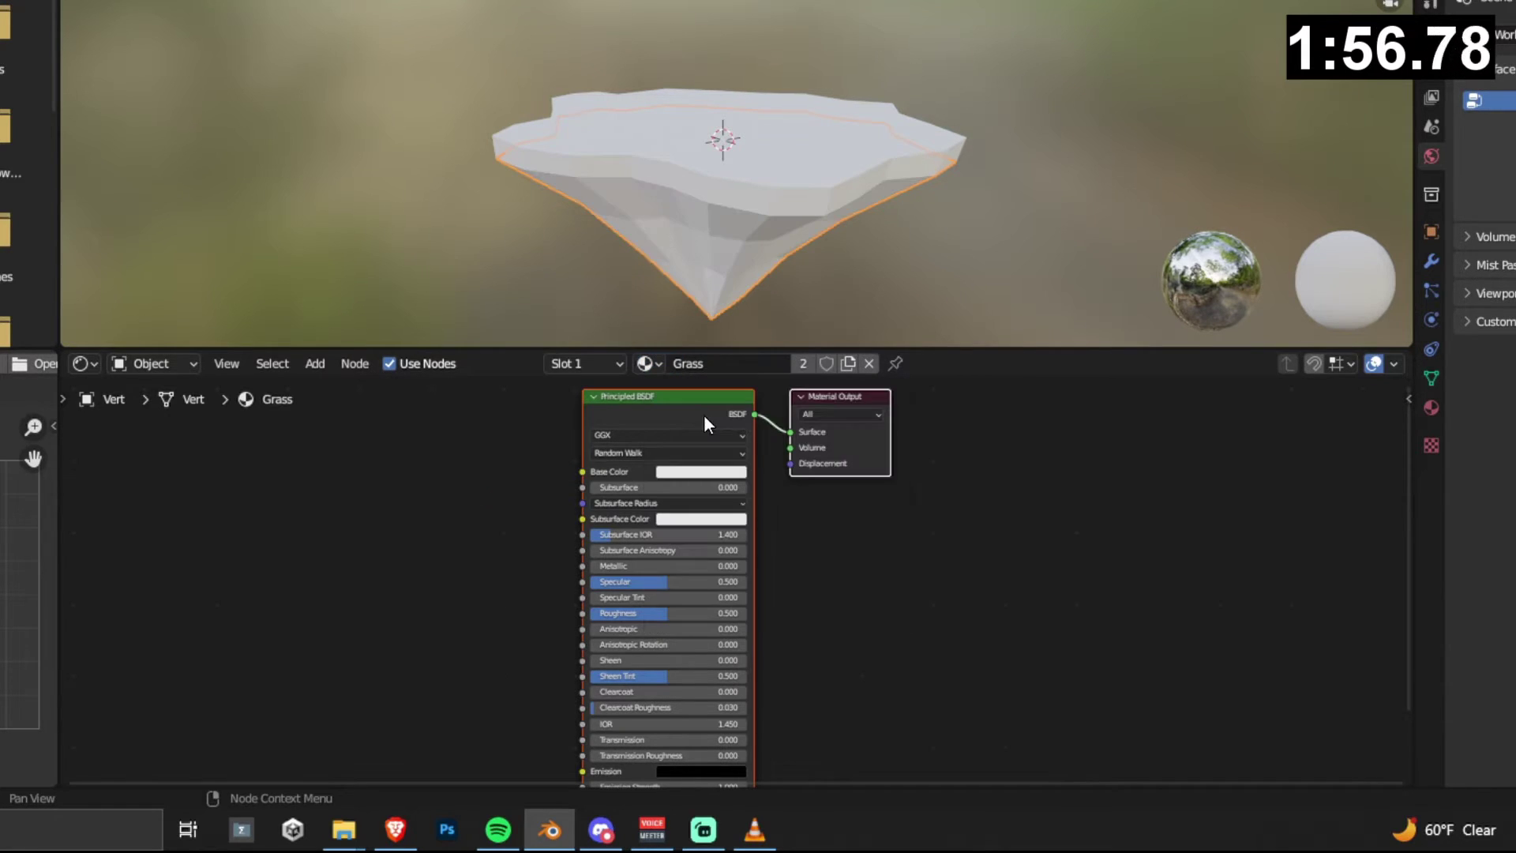
{"action": "left_click", "coordinate": [315, 363]}
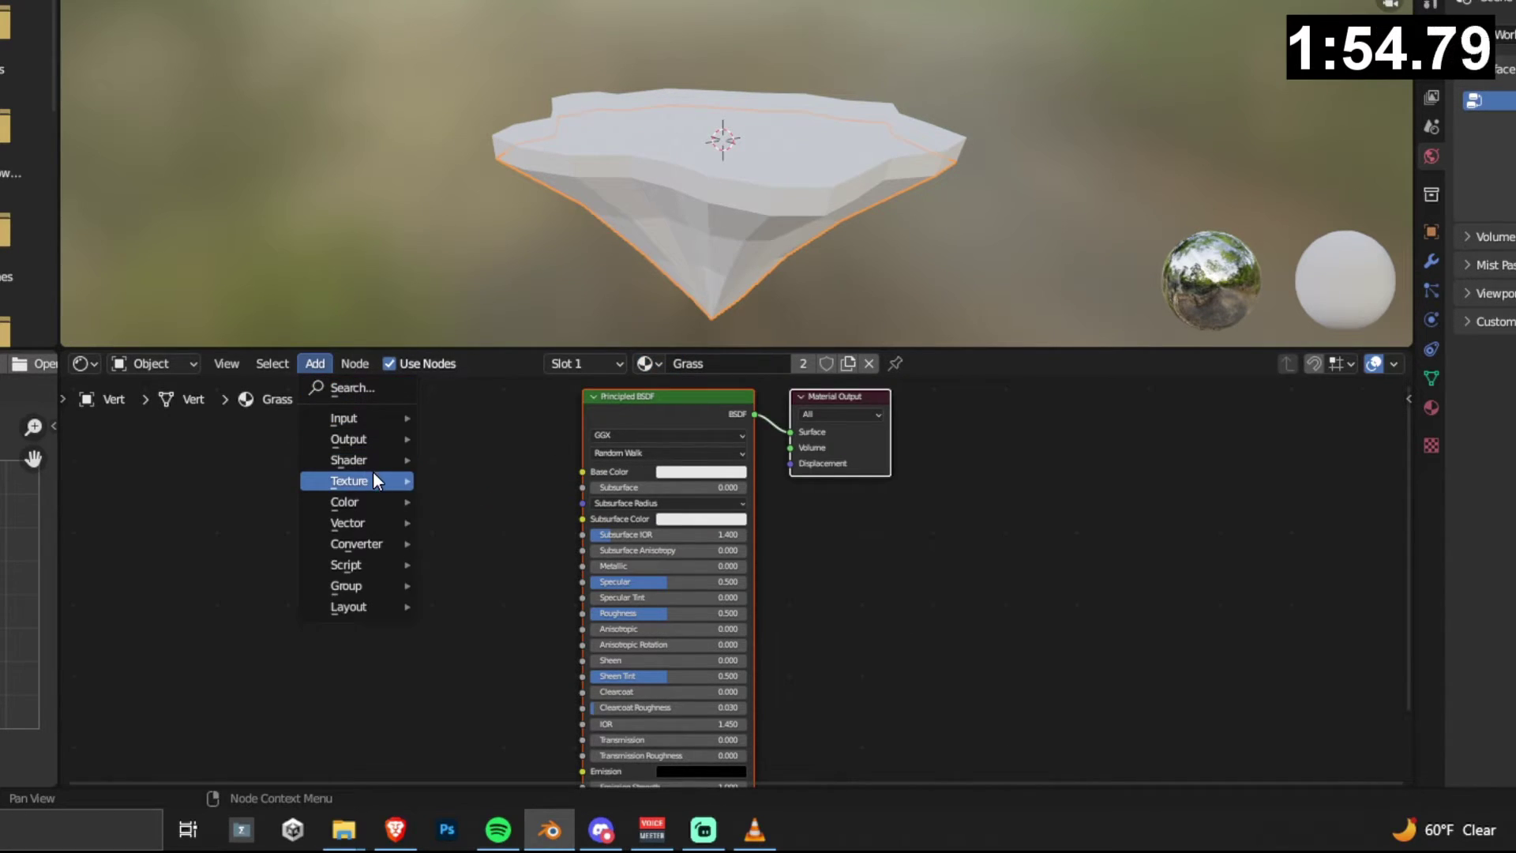
{"action": "mouse_move", "coordinate": [372, 476]}
{"action": "left_click", "coordinate": [496, 583]}
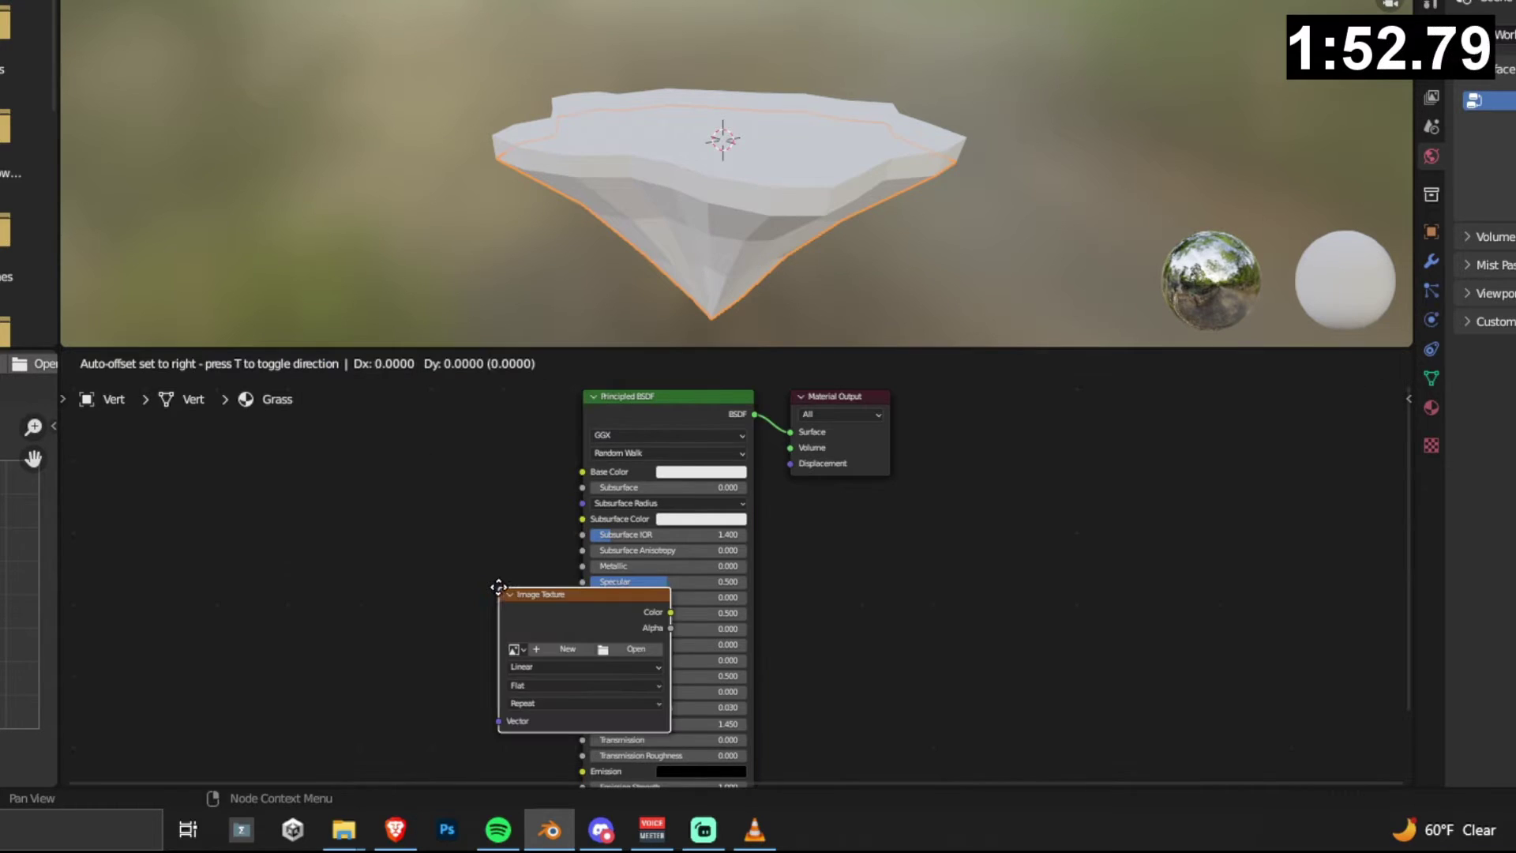
{"action": "left_click", "coordinate": [405, 530]}
{"action": "left_click_drag", "start_coordinate": [439, 514], "coordinate": [583, 473]}
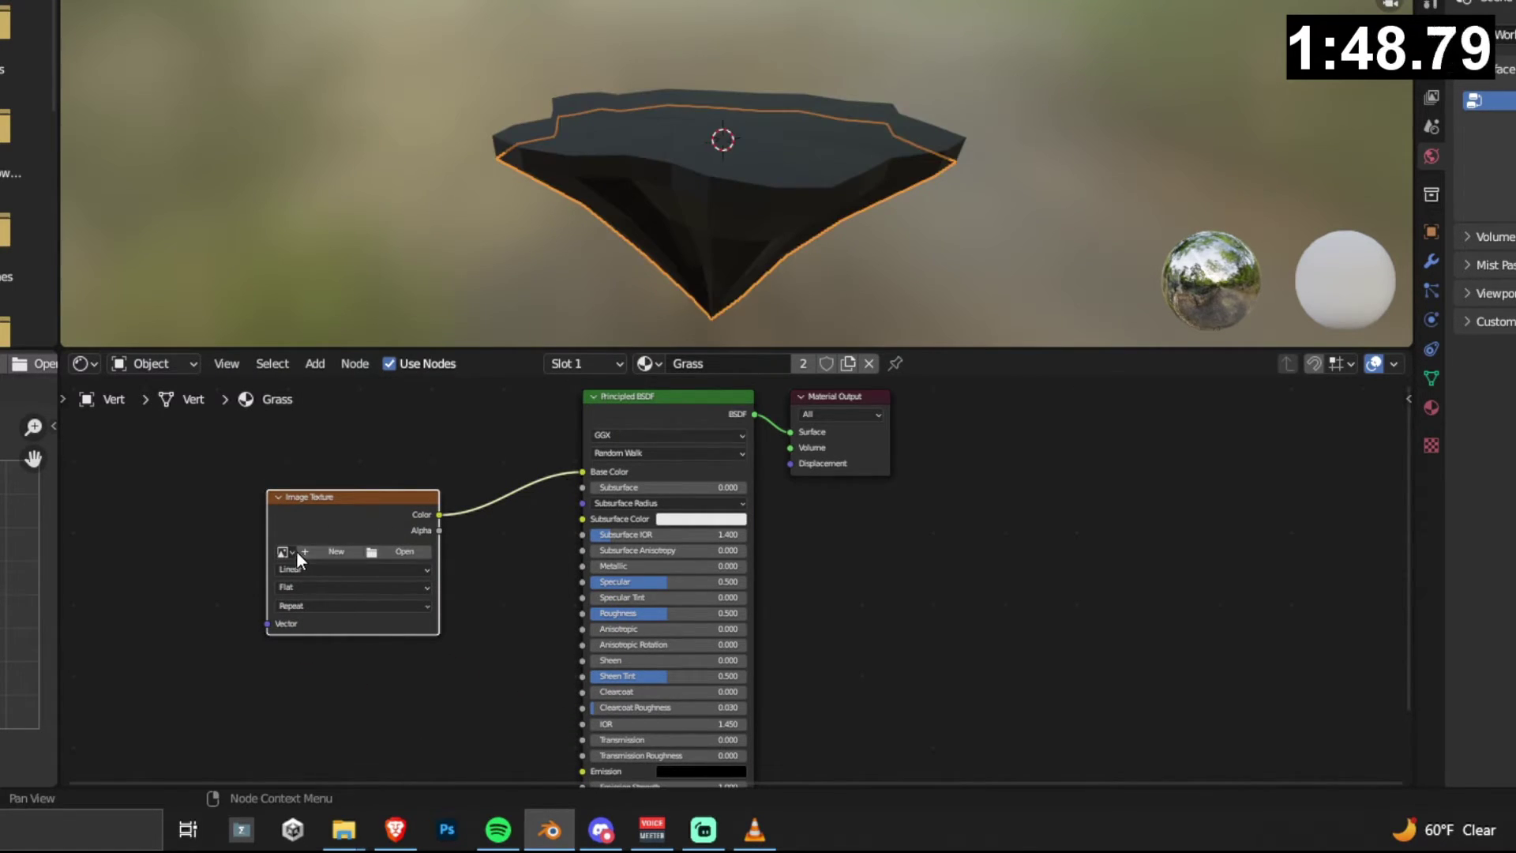
{"action": "left_click", "coordinate": [296, 552]}
{"action": "left_click", "coordinate": [314, 577]}
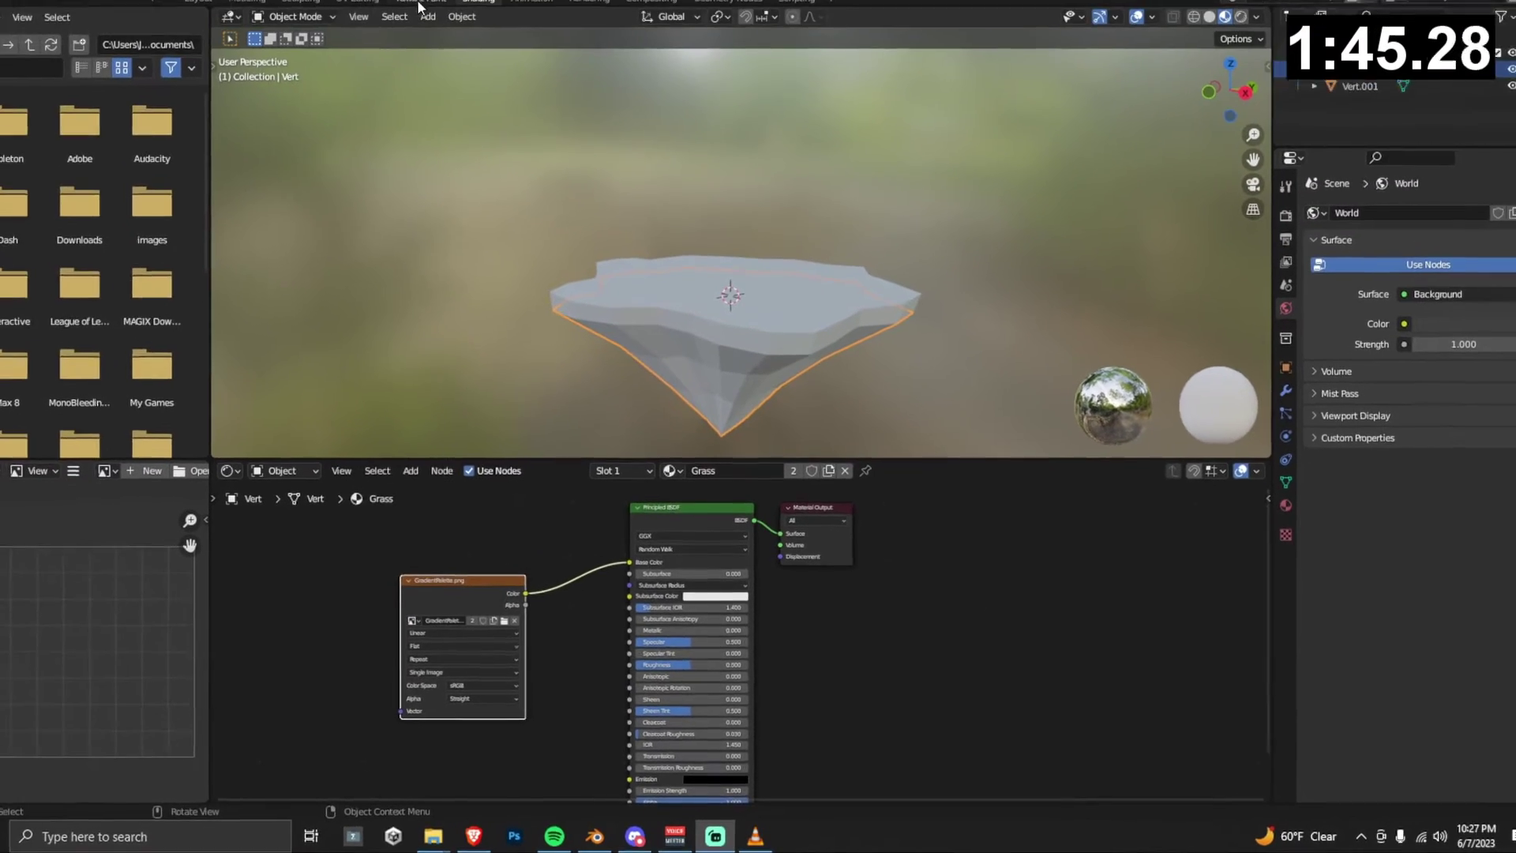
In UV Editing, widen the 3D view and show GradientPalette.png in the left Image Editor.
{"action": "left_click", "coordinate": [373, 30]}
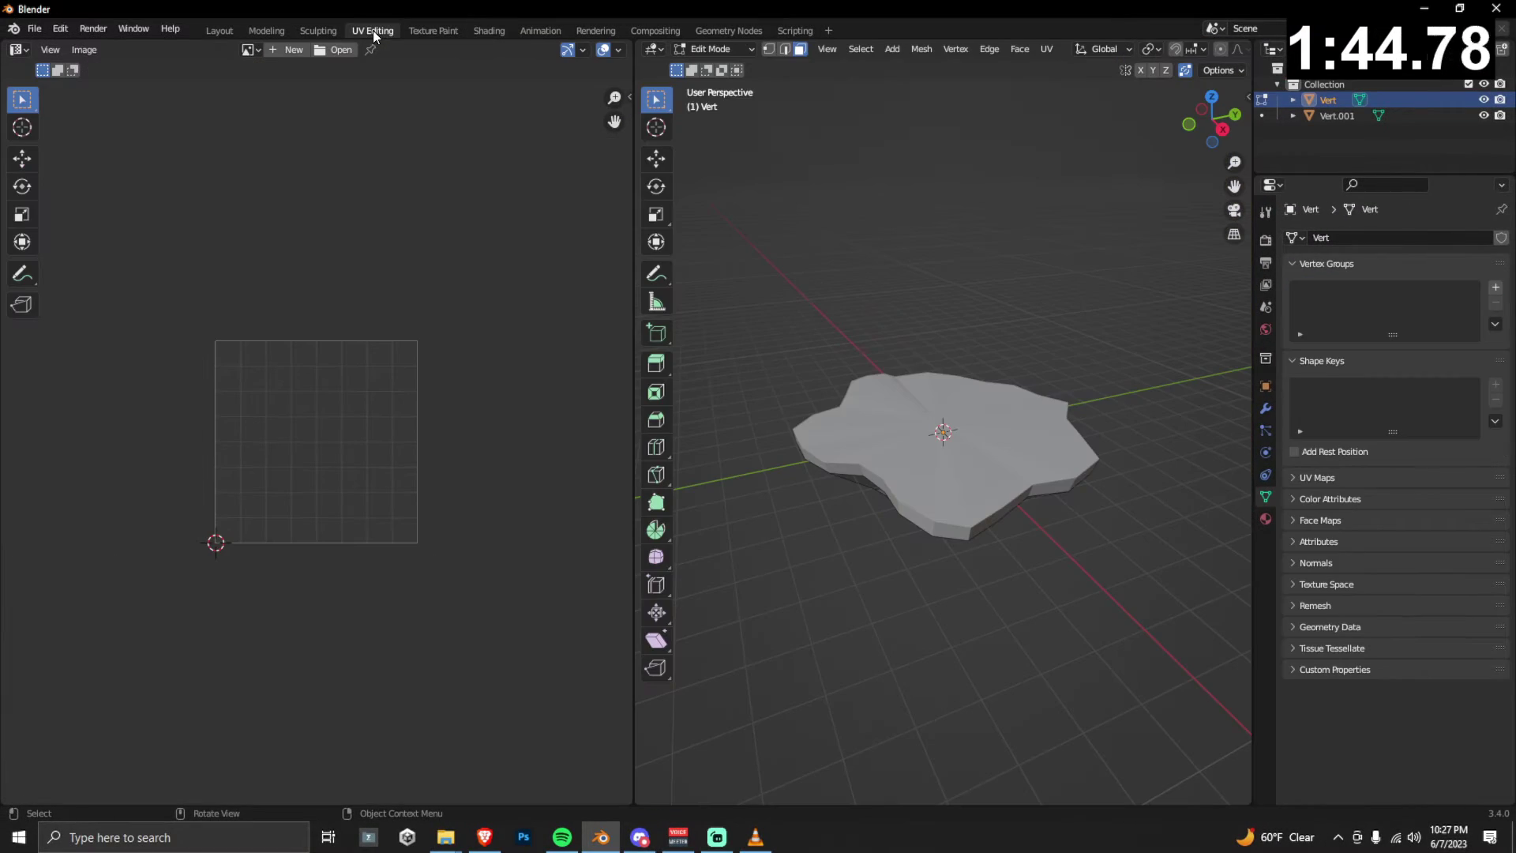
{"action": "left_click_drag", "start_coordinate": [645, 314], "coordinate": [422, 308]}
{"action": "middle_click_drag", "start_coordinate": [782, 339], "coordinate": [771, 292]}
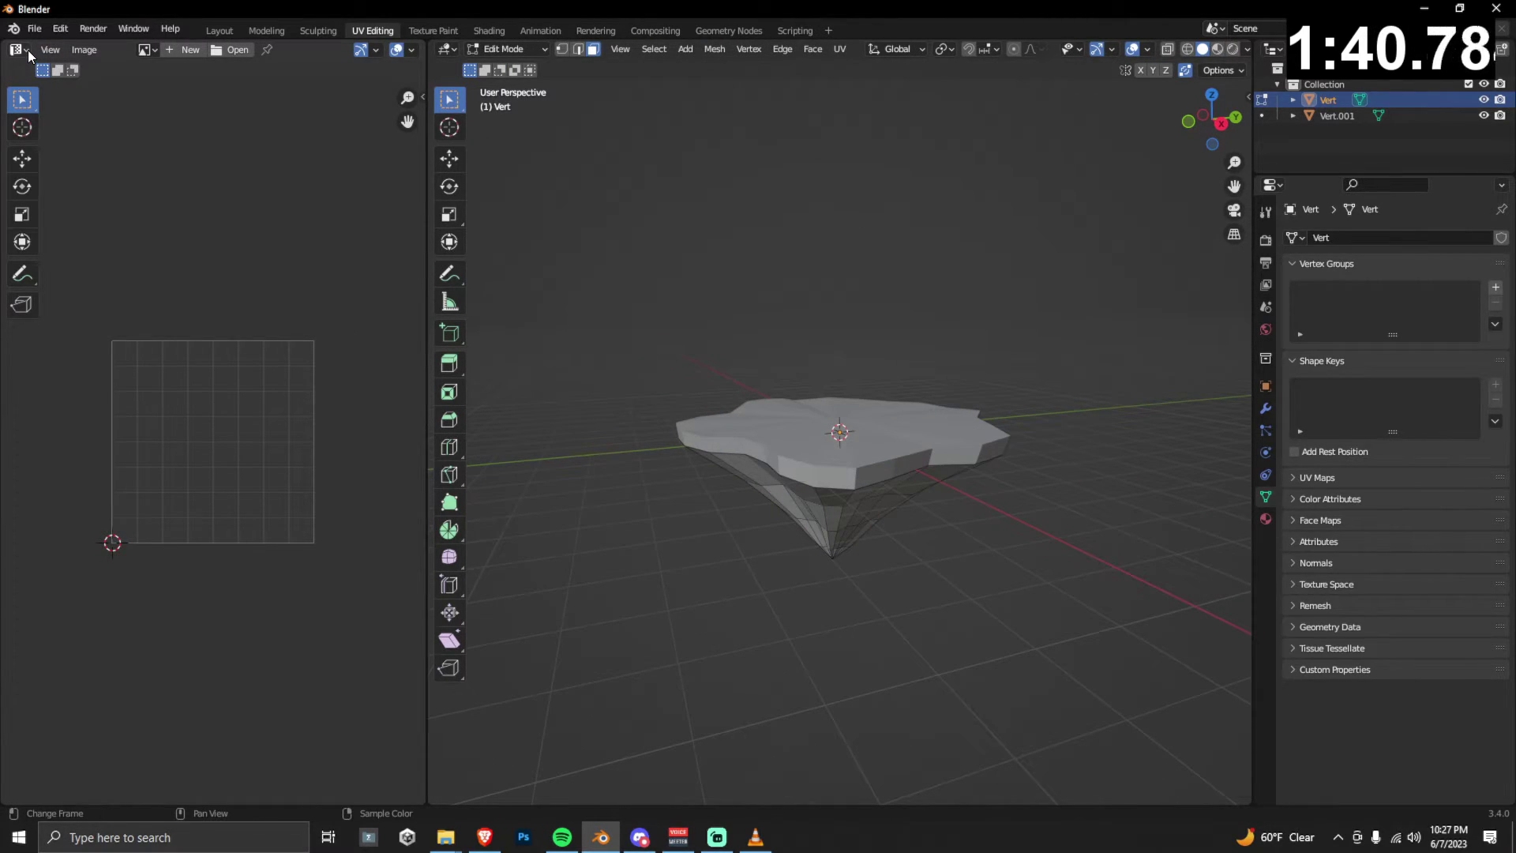
{"action": "left_click", "coordinate": [27, 49]}
{"action": "left_click", "coordinate": [36, 110]}
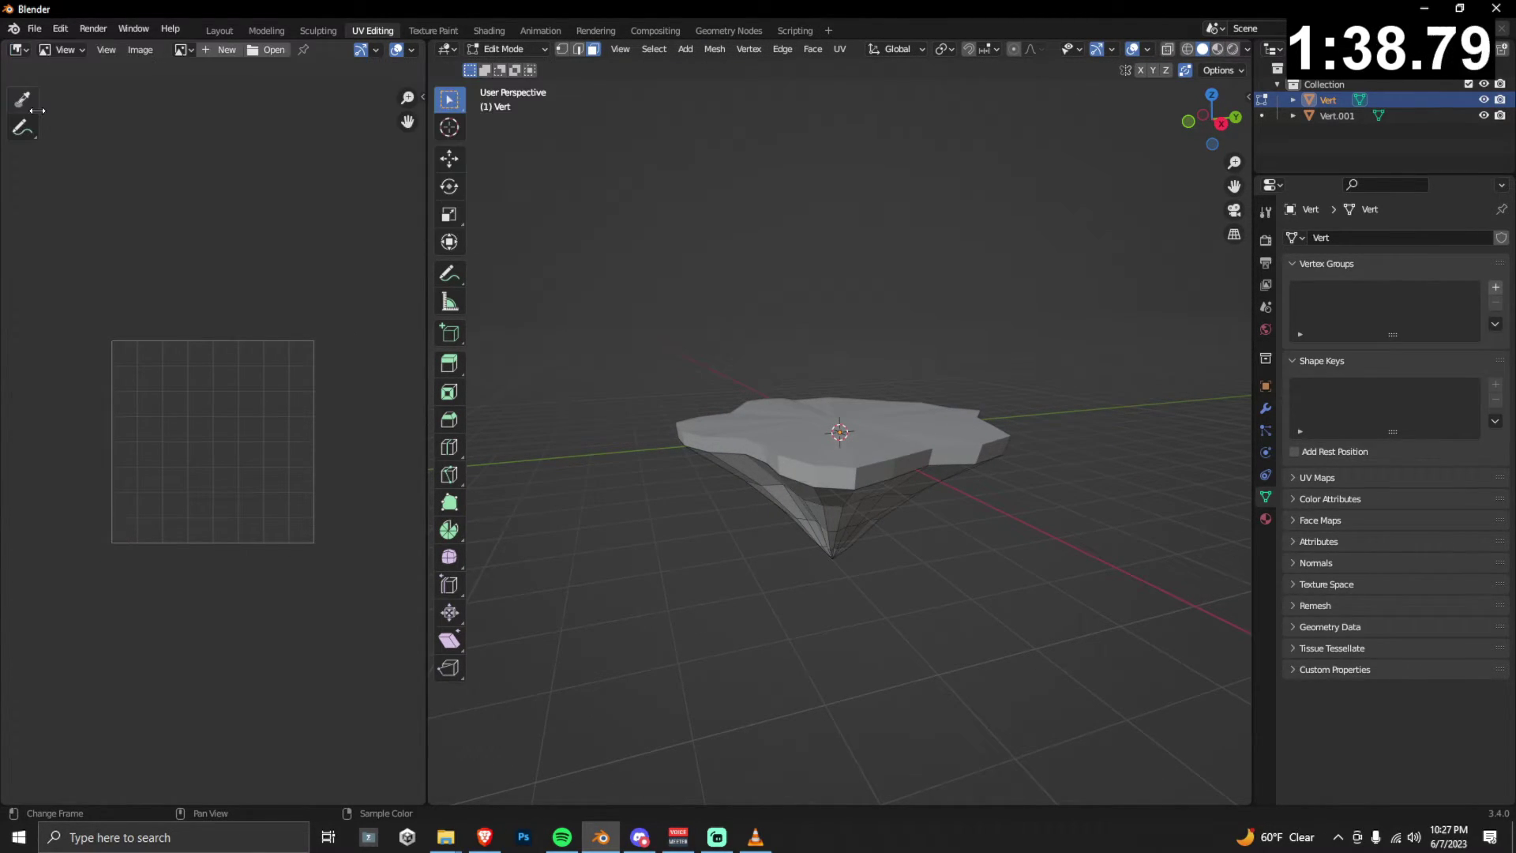
{"action": "left_click", "coordinate": [186, 50]}
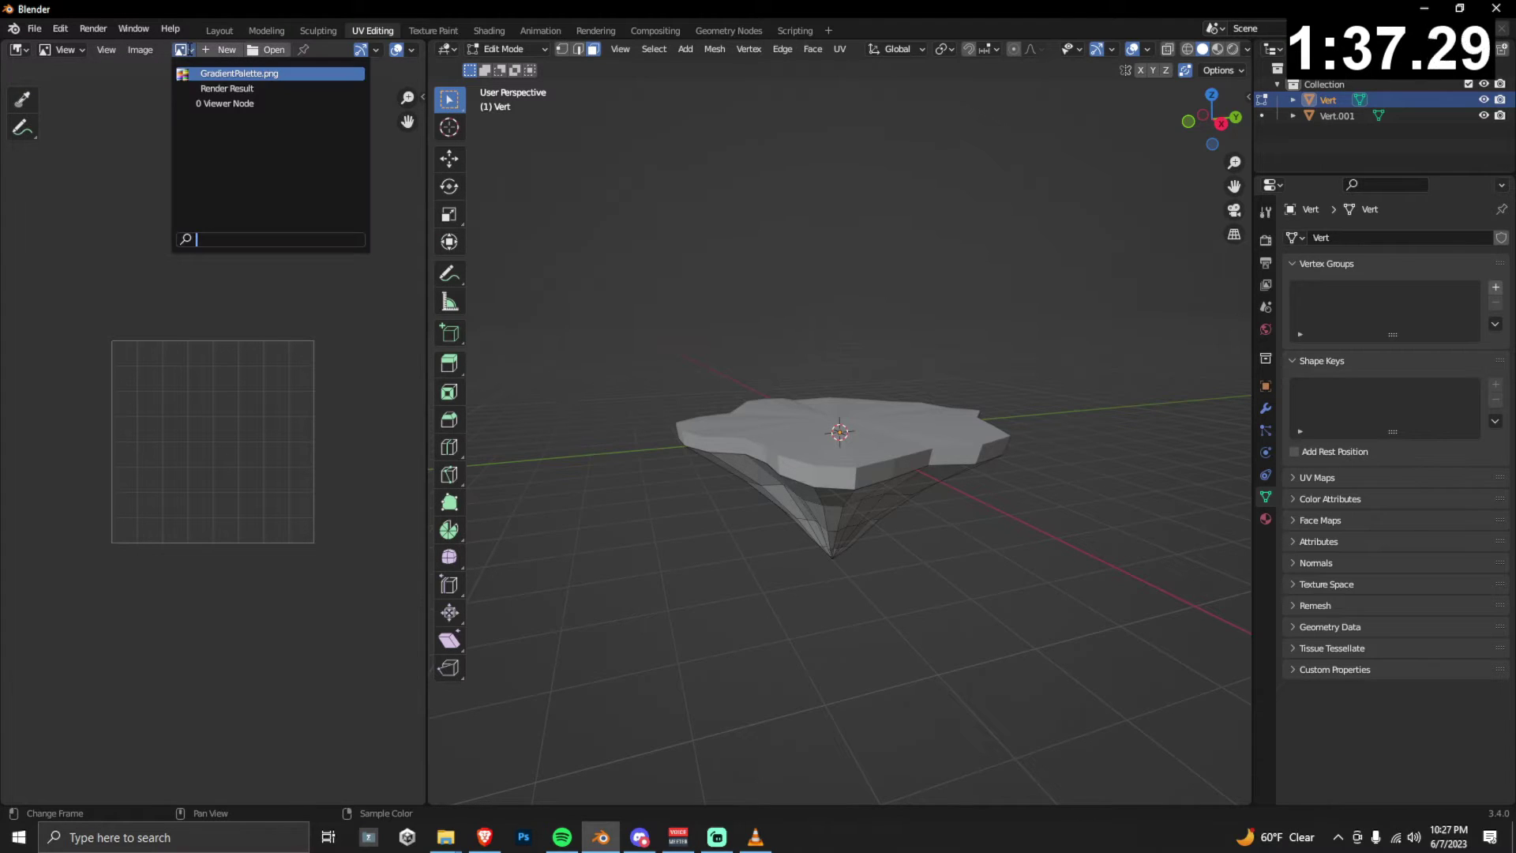
{"action": "left_click", "coordinate": [217, 74]}
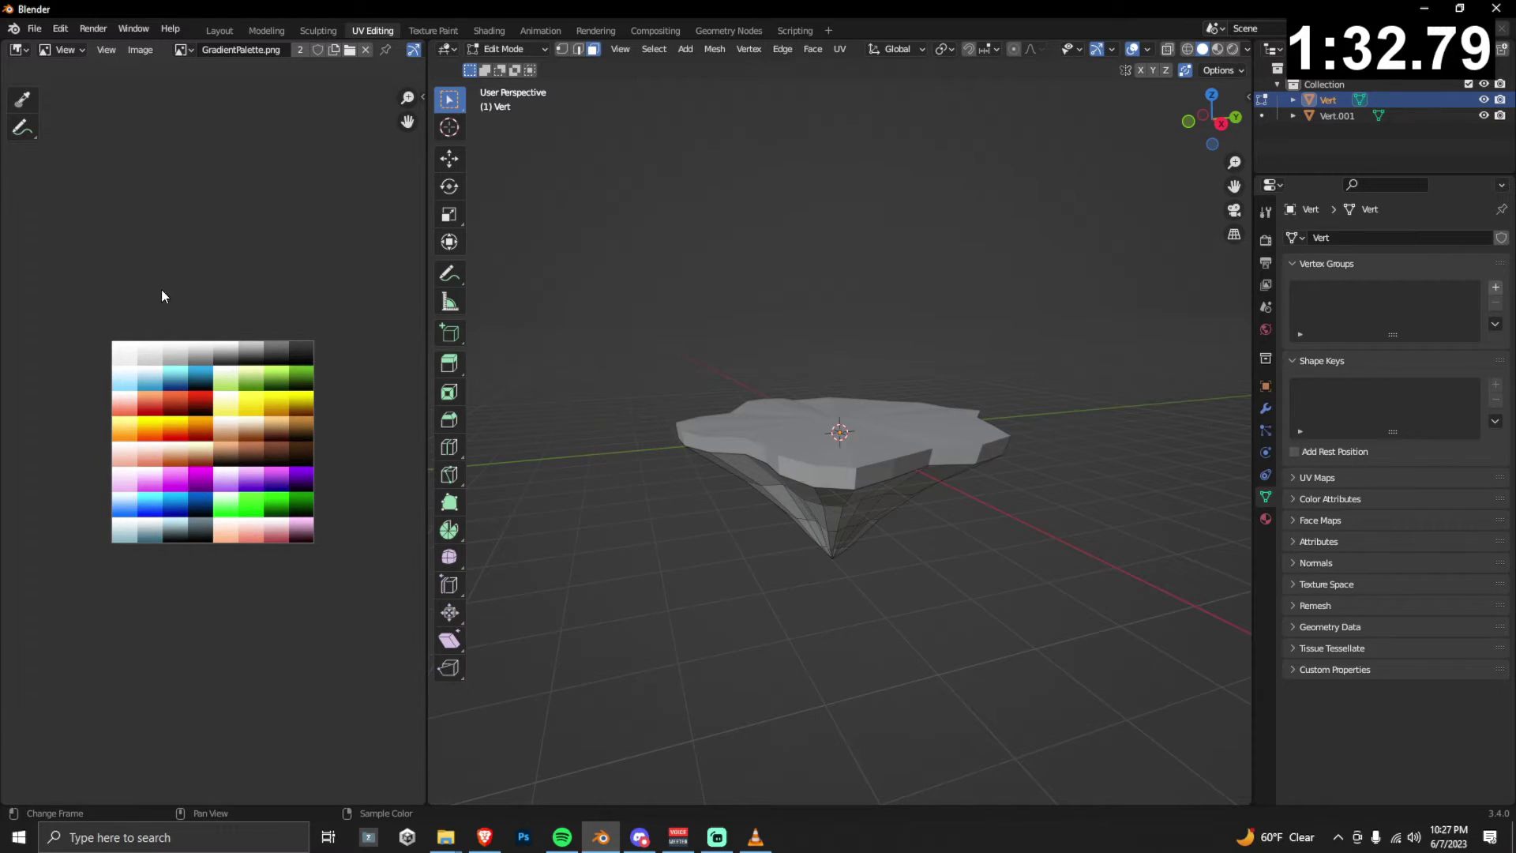
{"action": "scroll", "coordinate": [210, 439], "scroll_direction": "up", "scroll_amount": 3}
Select the top slab Vert.001 and enter Edit Mode with its whole mesh selected.
{"action": "scroll", "coordinate": [212, 438], "scroll_direction": "down", "scroll_amount": 1}
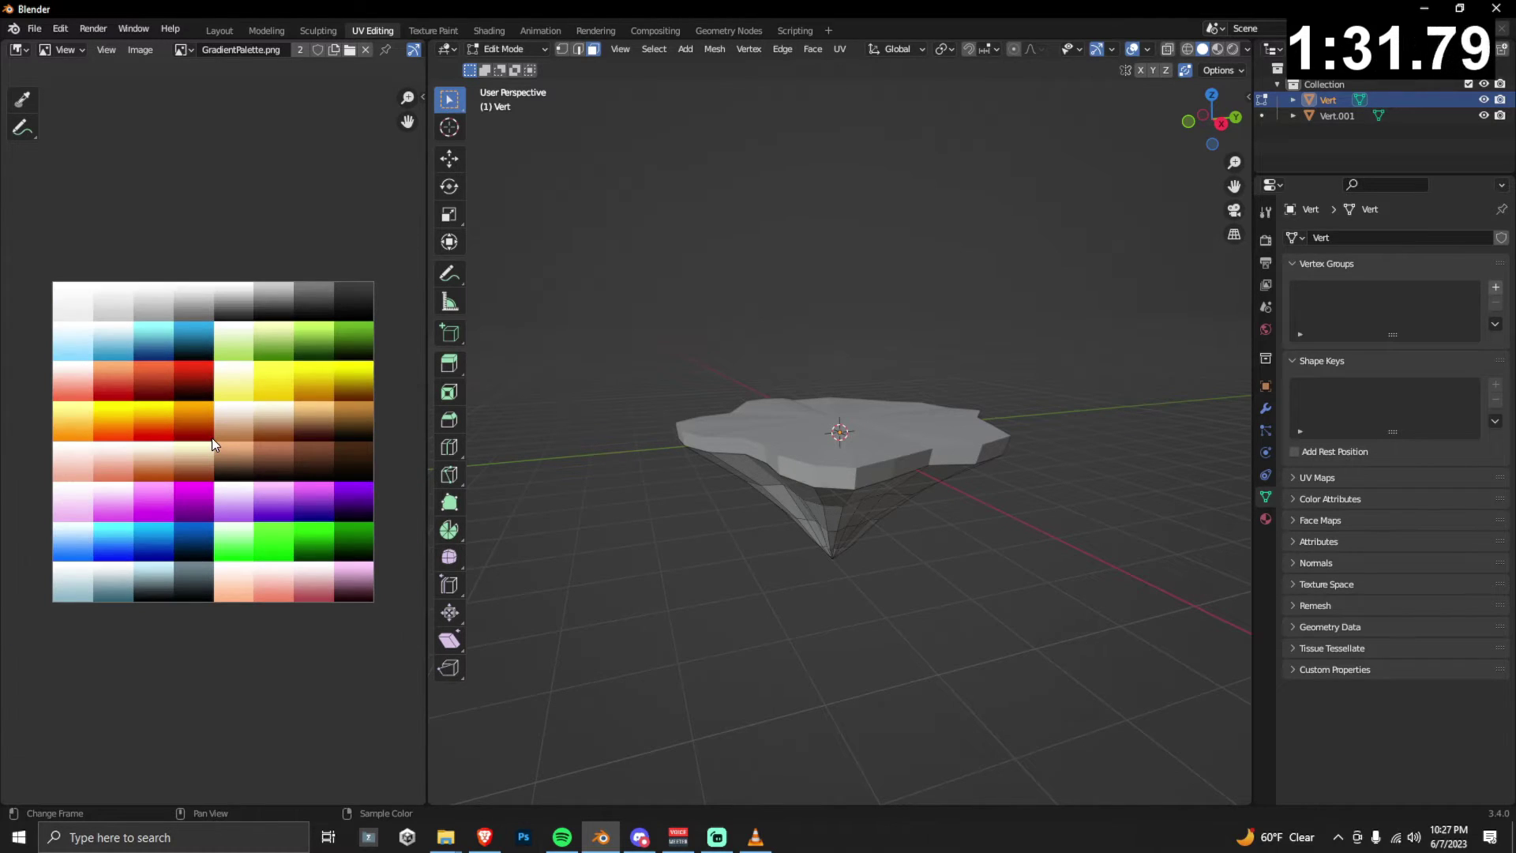
{"action": "left_click", "coordinate": [523, 50]}
{"action": "left_click", "coordinate": [514, 69]}
{"action": "left_click", "coordinate": [799, 433]}
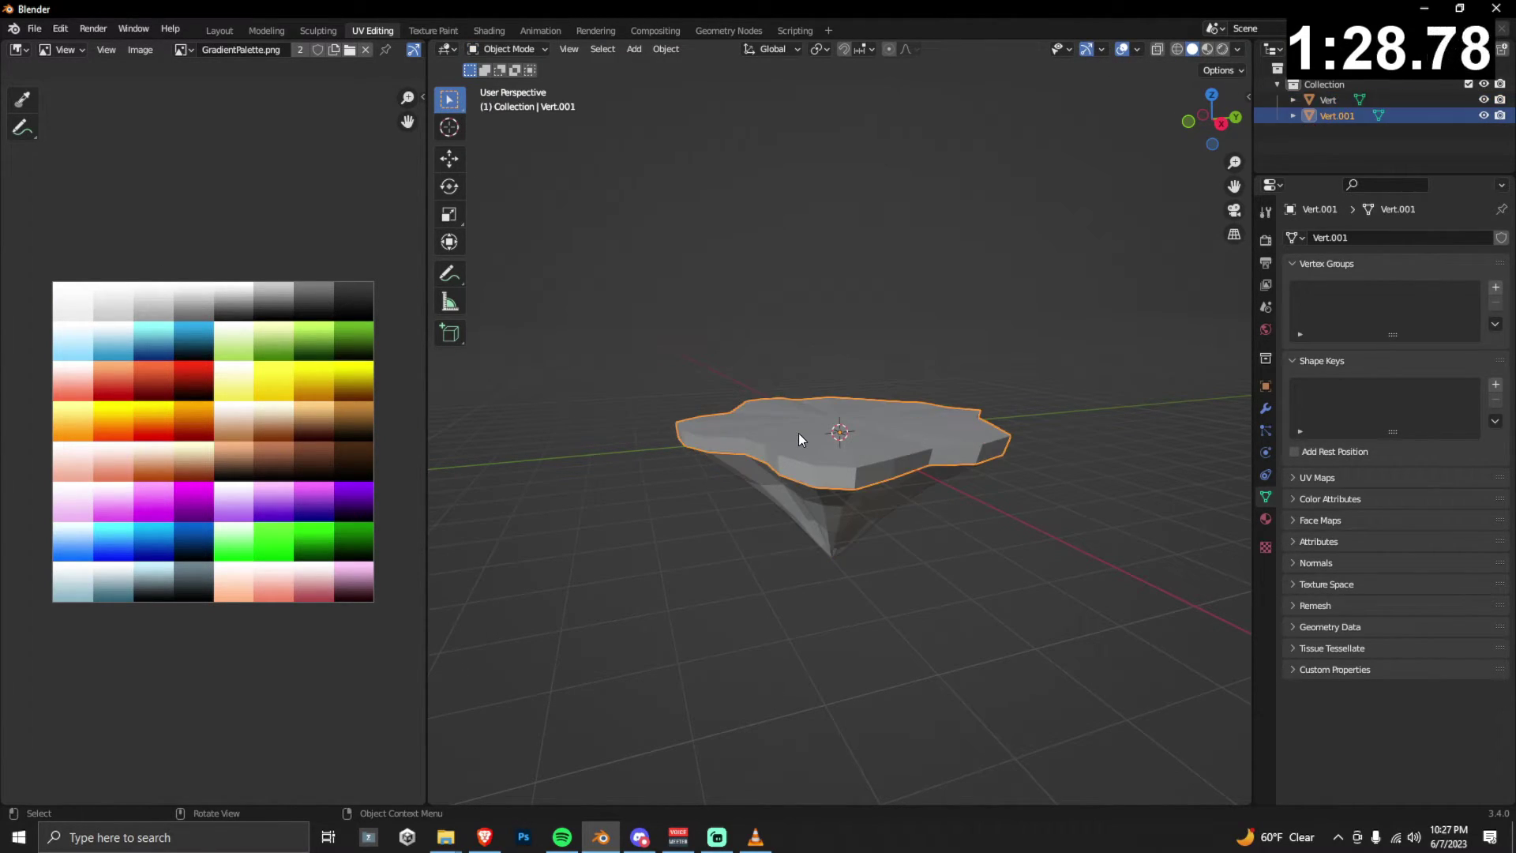
{"action": "left_click", "coordinate": [510, 50]}
{"action": "left_click", "coordinate": [510, 84]}
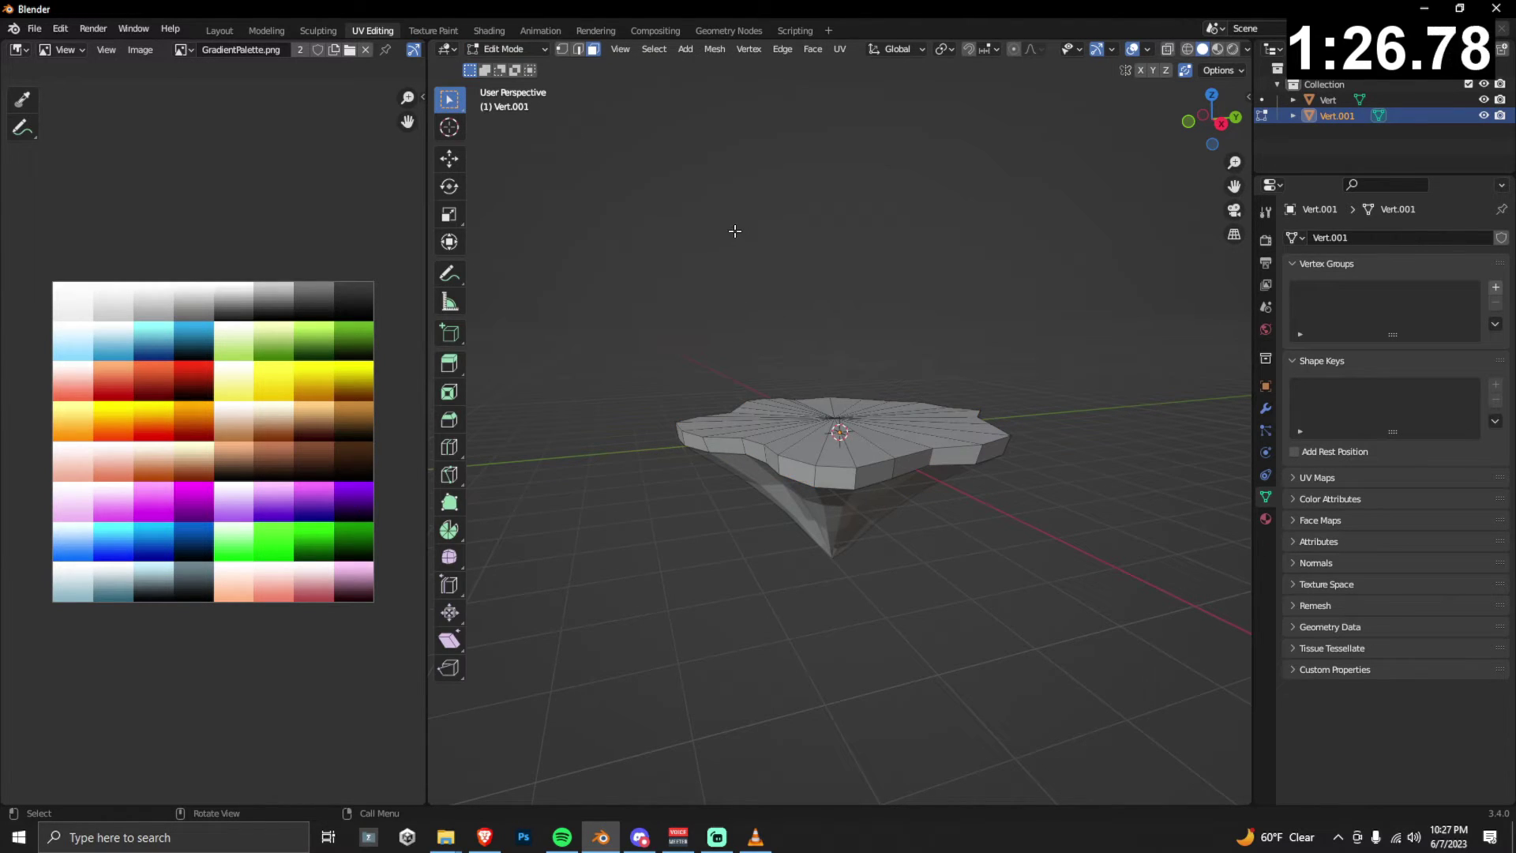
{"action": "key", "text": "a"}
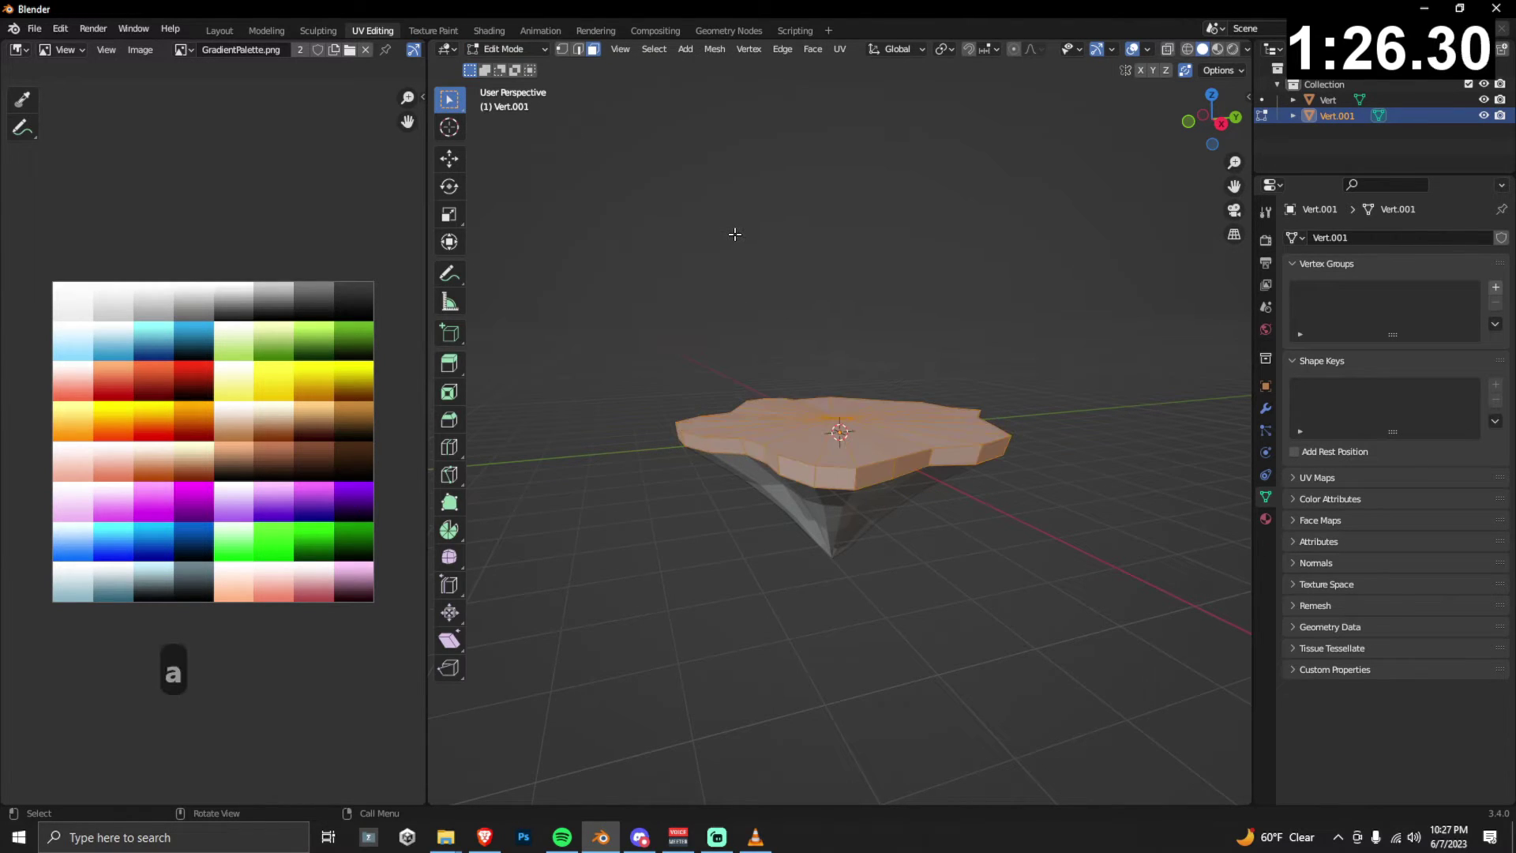
Project the slab's UVs with Project from View in Right Orthographic view.
{"action": "left_click", "coordinate": [1220, 126]}
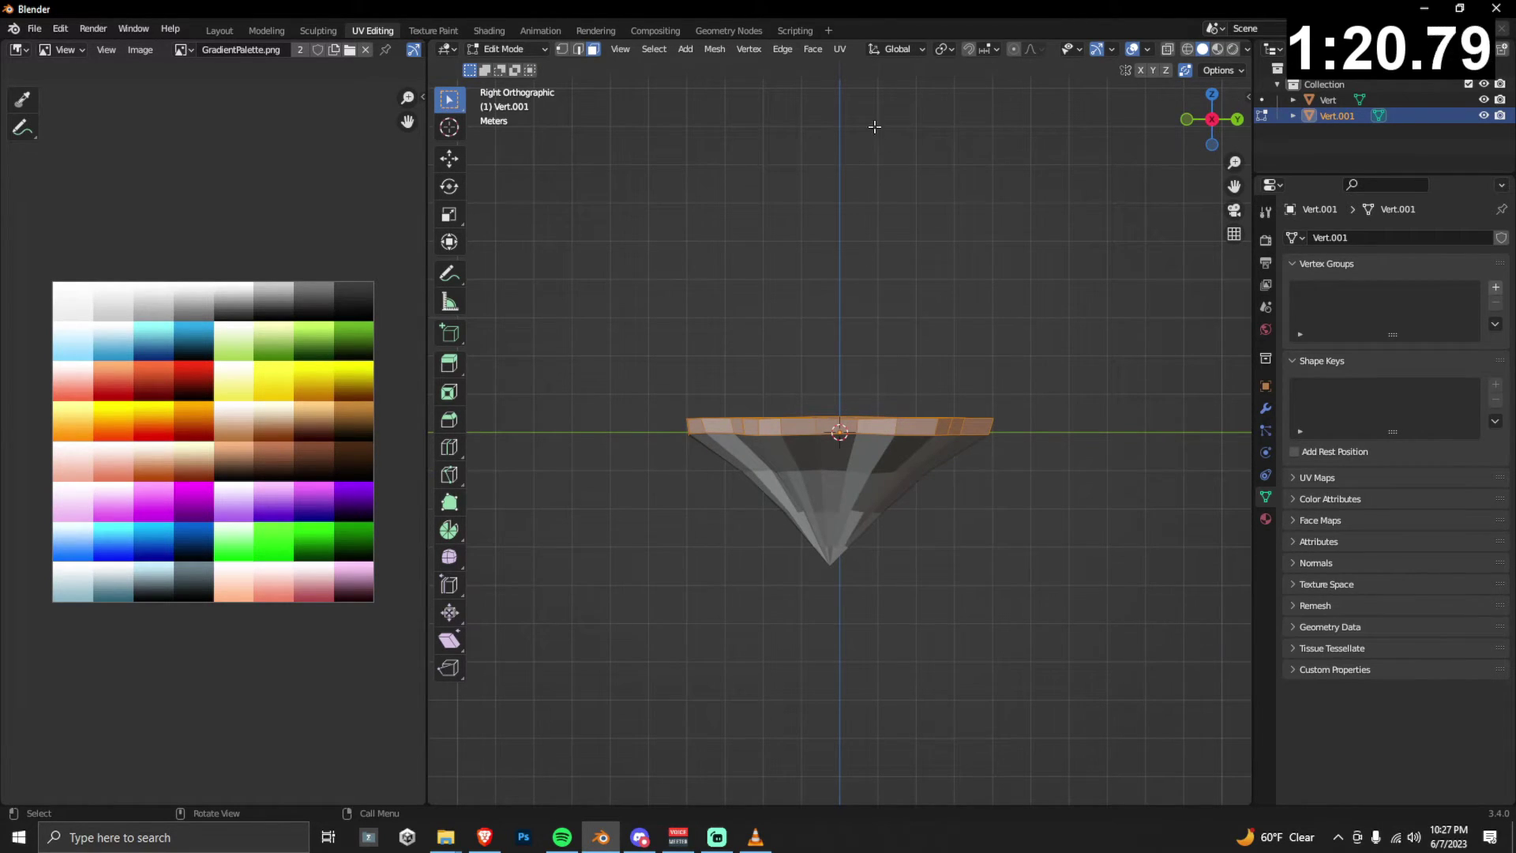
{"action": "left_click", "coordinate": [840, 50]}
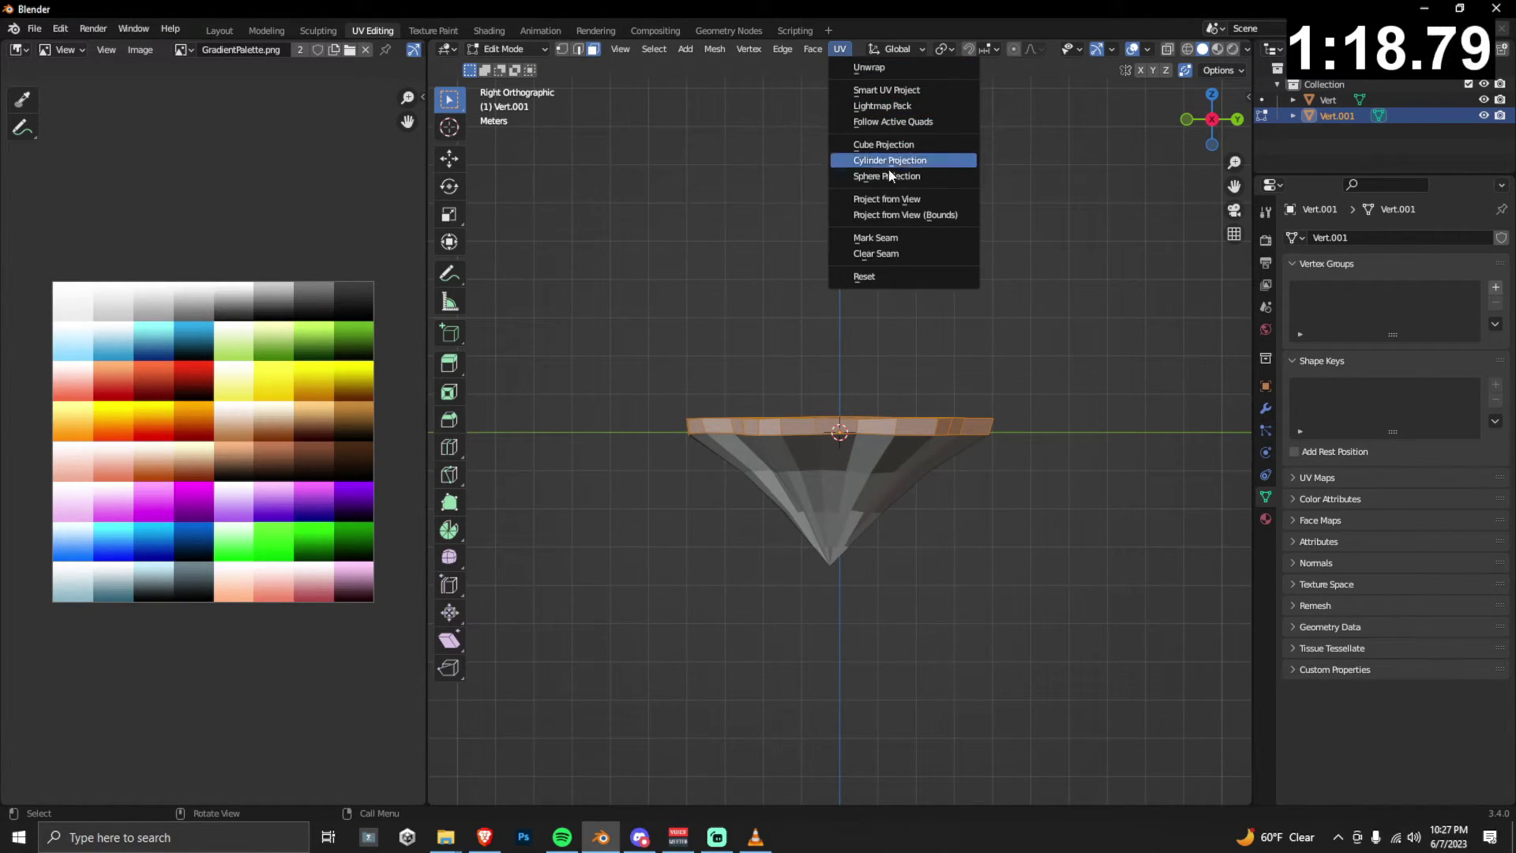
{"action": "left_click", "coordinate": [897, 199]}
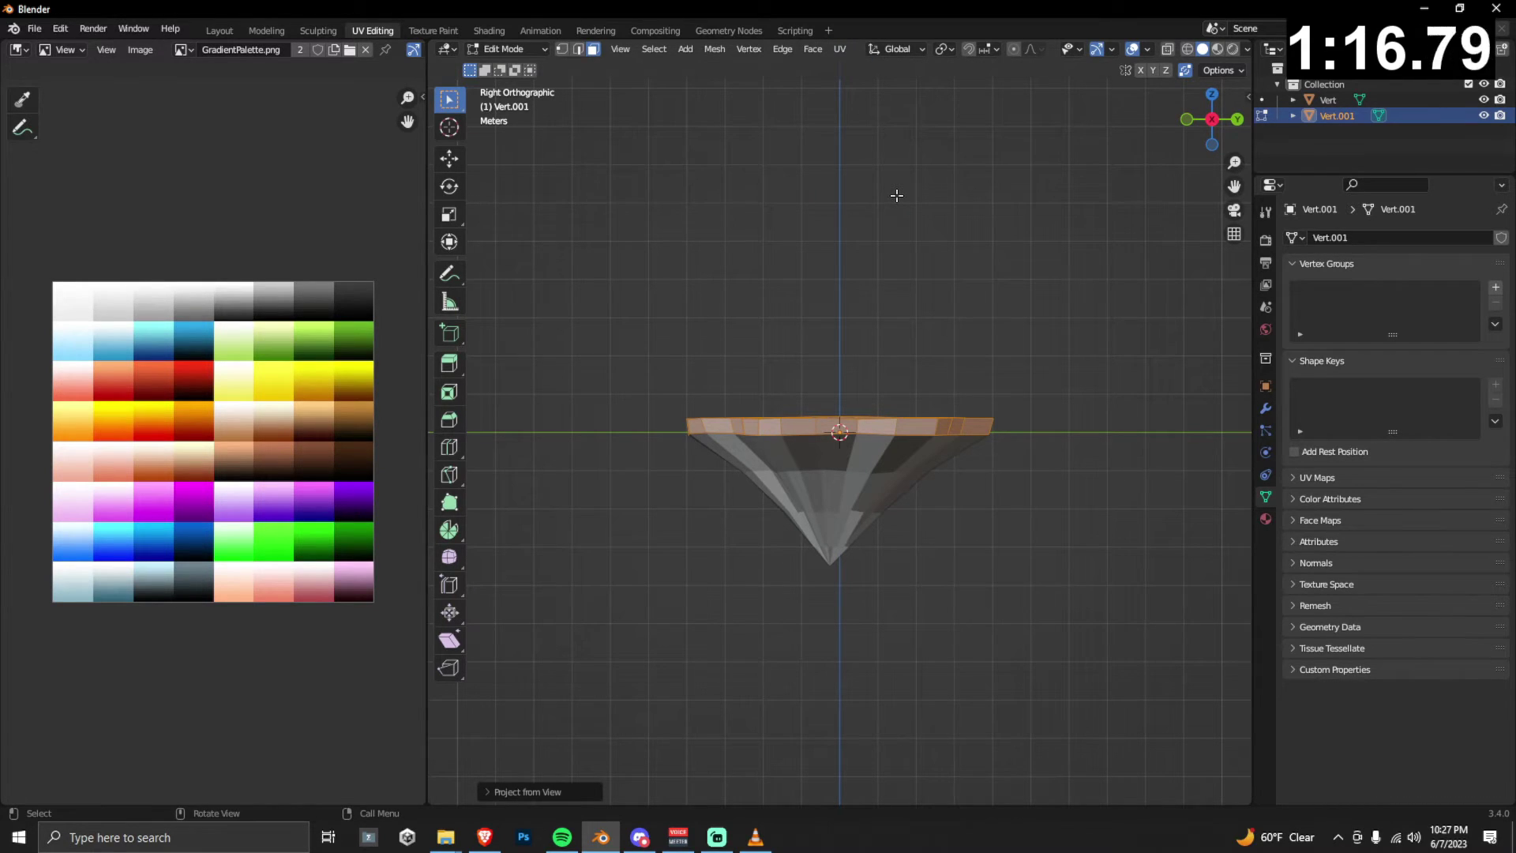
{"action": "left_click", "coordinate": [19, 49]}
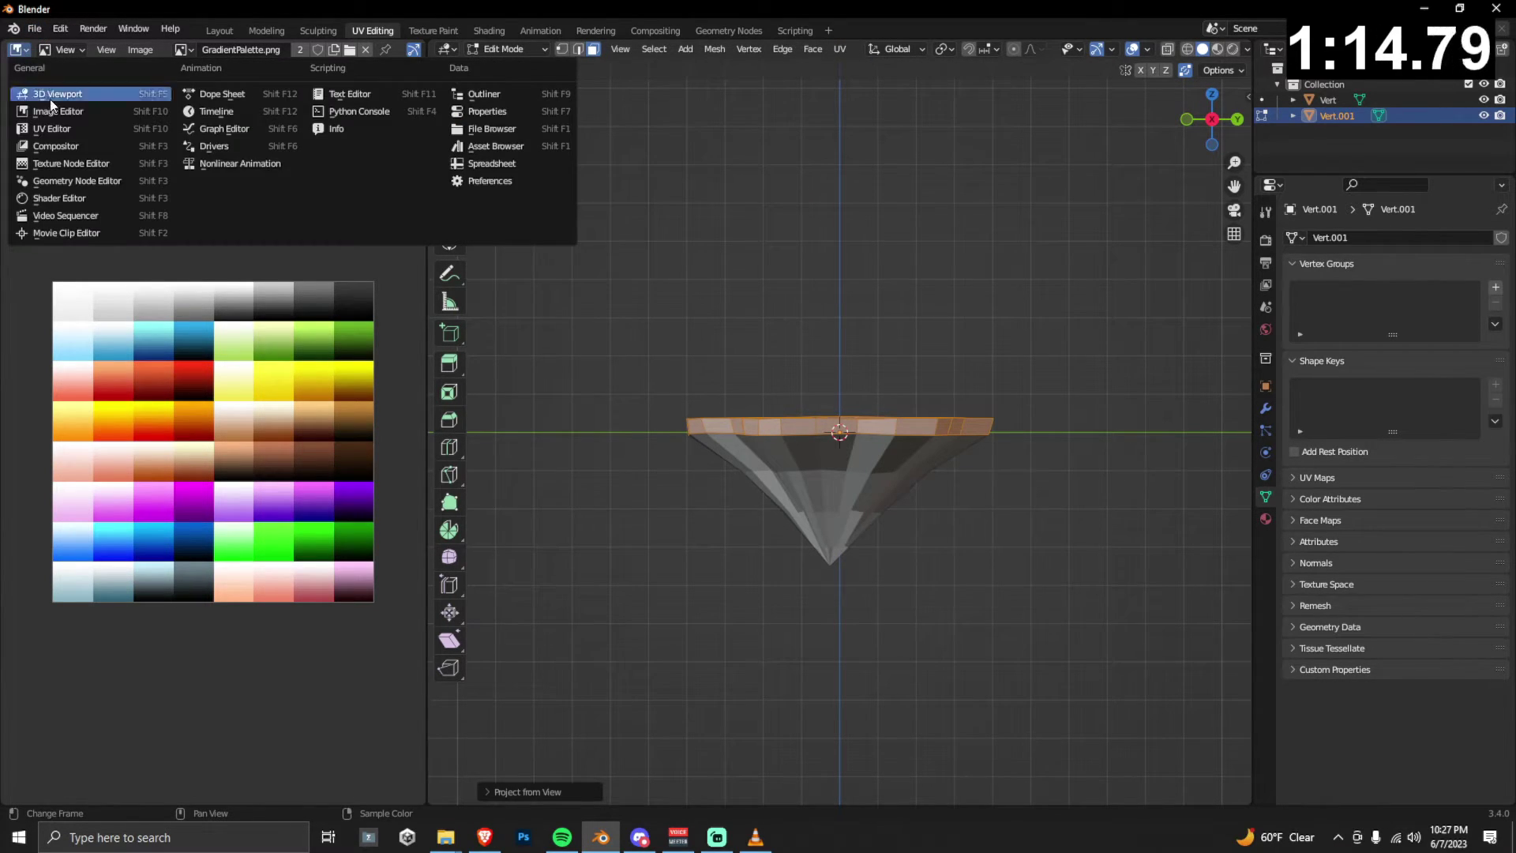
Switch the left area to a UV Editor and shrink the top island onto the green swatch.
{"action": "left_click", "coordinate": [53, 130]}
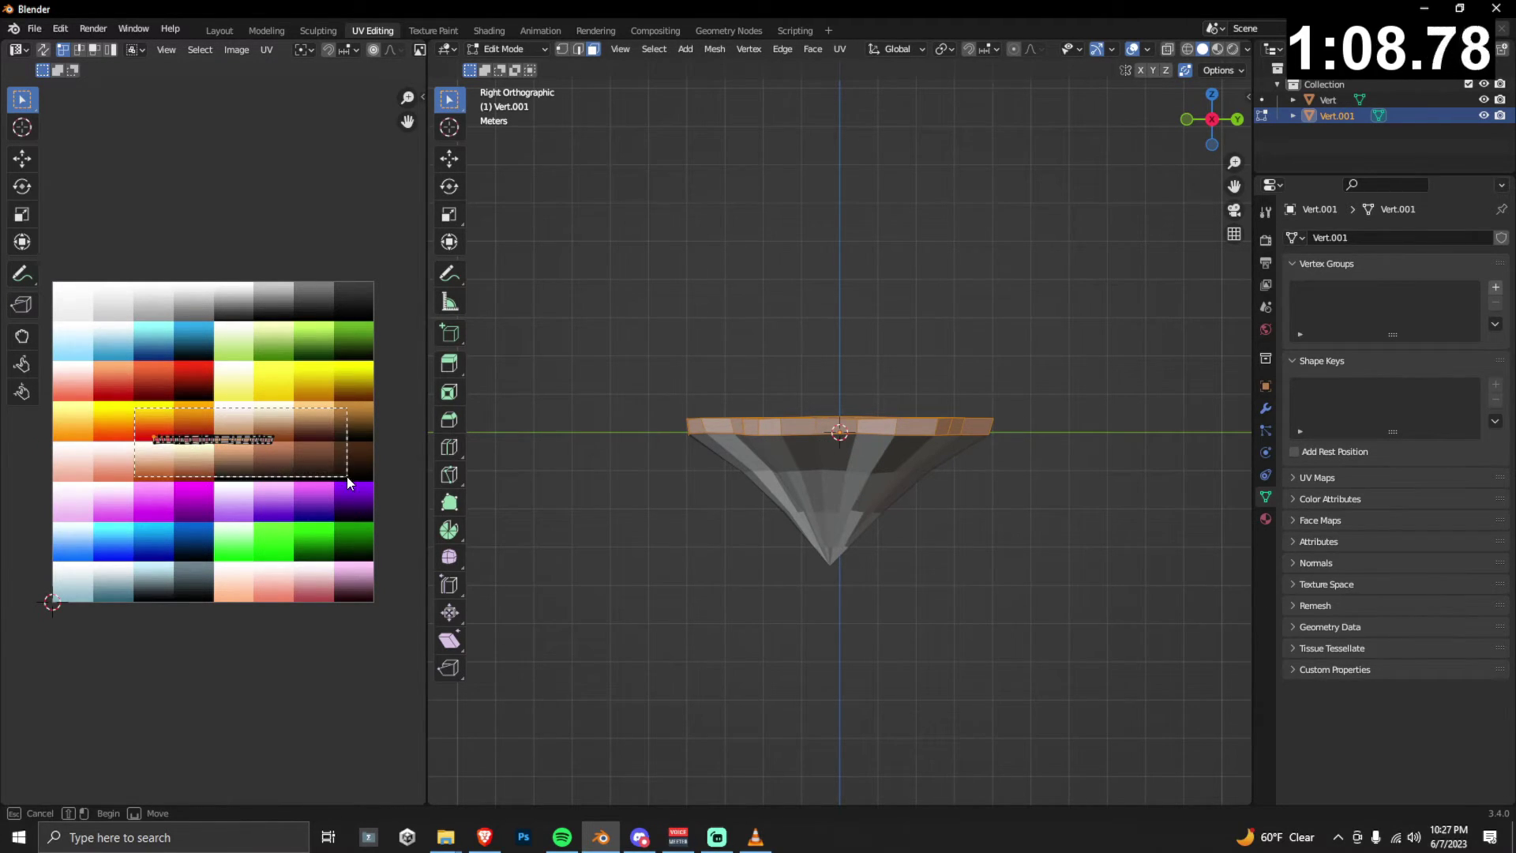
{"action": "key", "text": "s"}
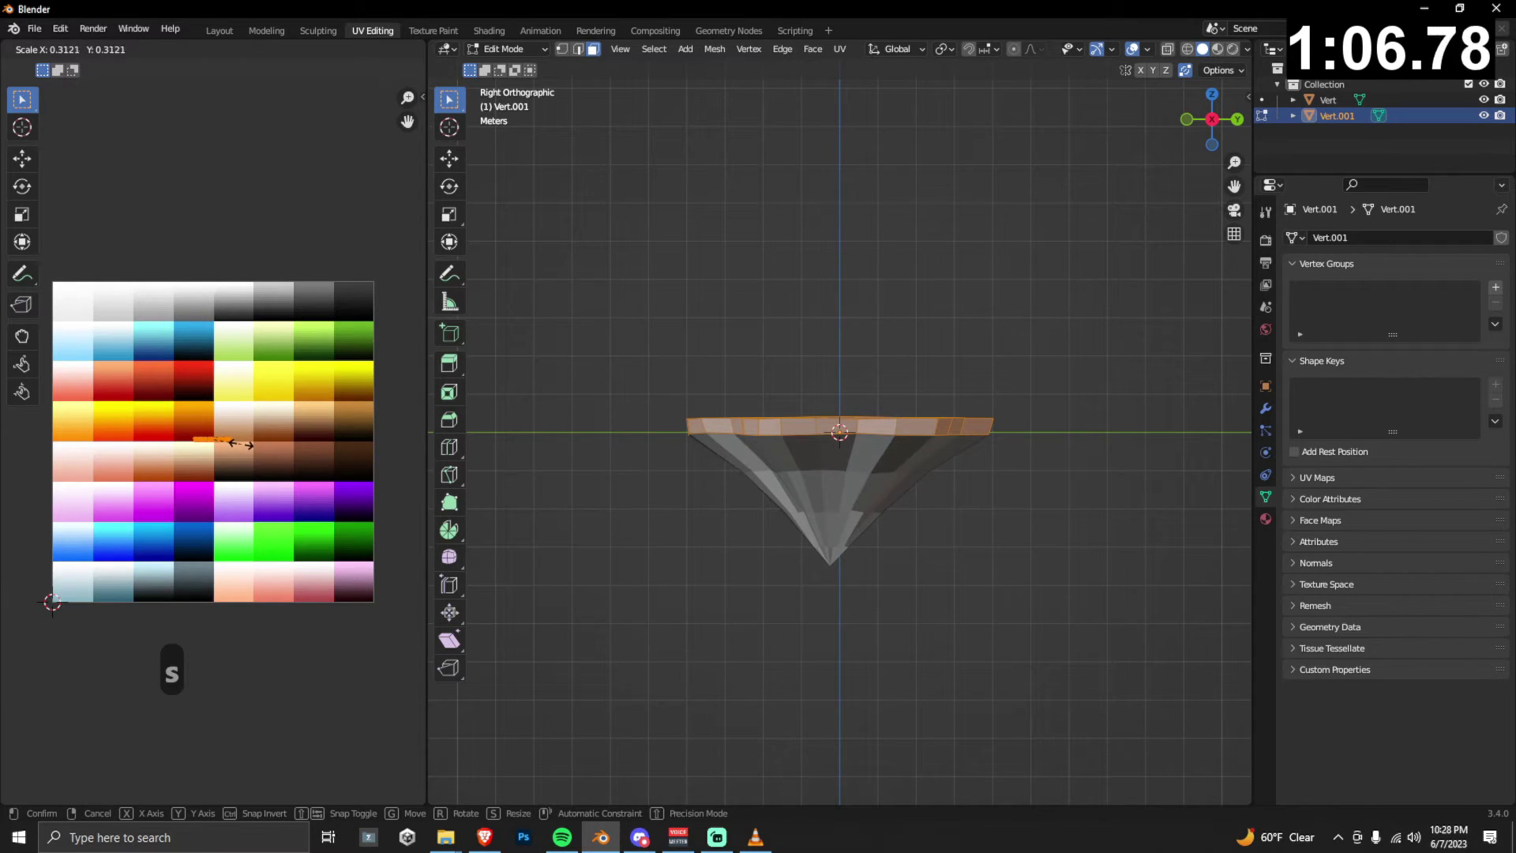
{"action": "left_click", "coordinate": [230, 442]}
{"action": "key", "text": "g"}
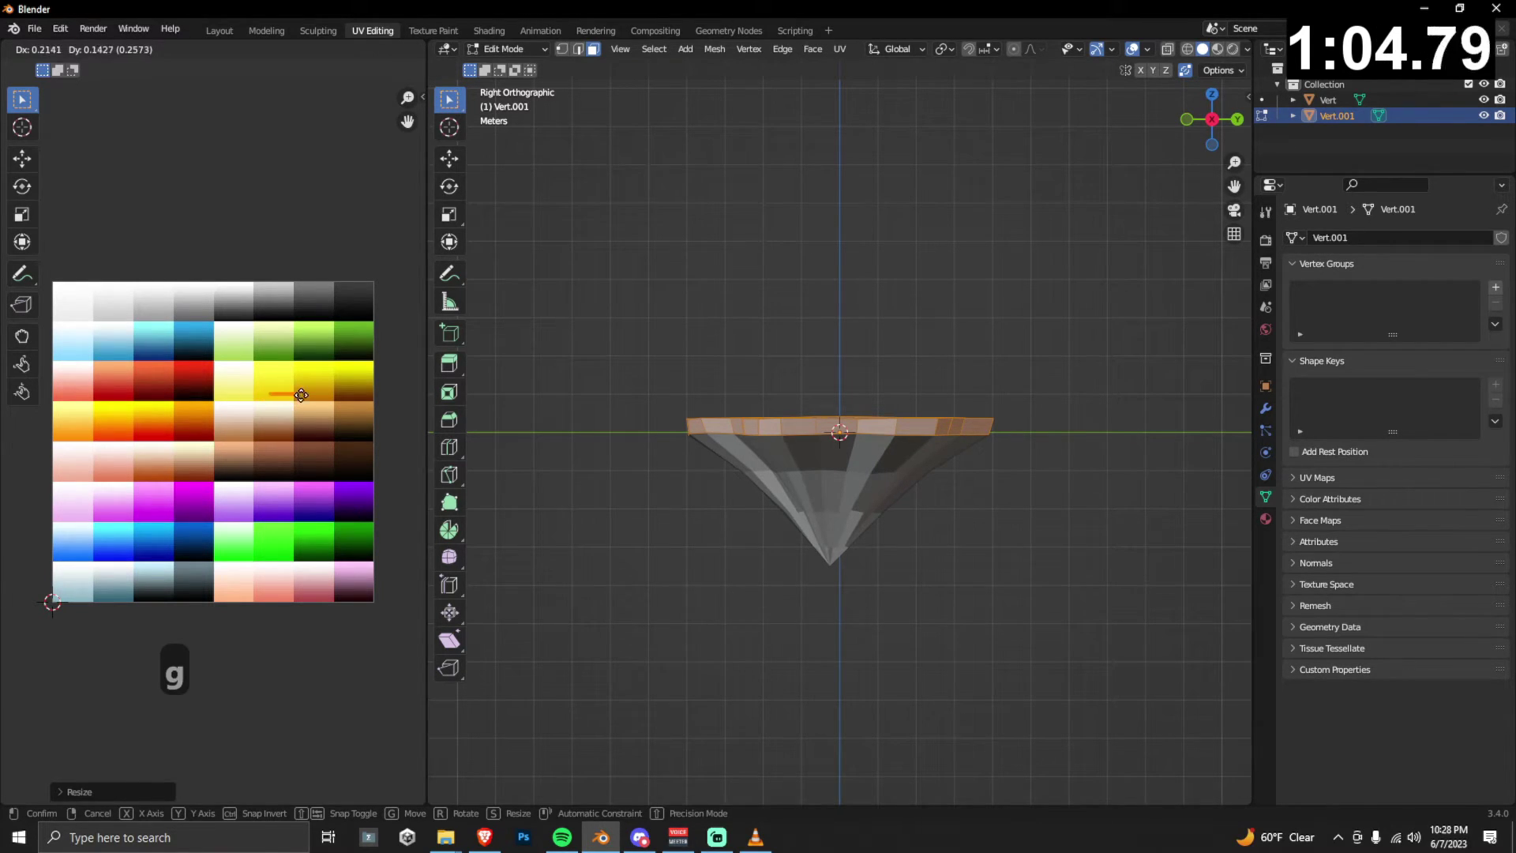
{"action": "left_click", "coordinate": [368, 340]}
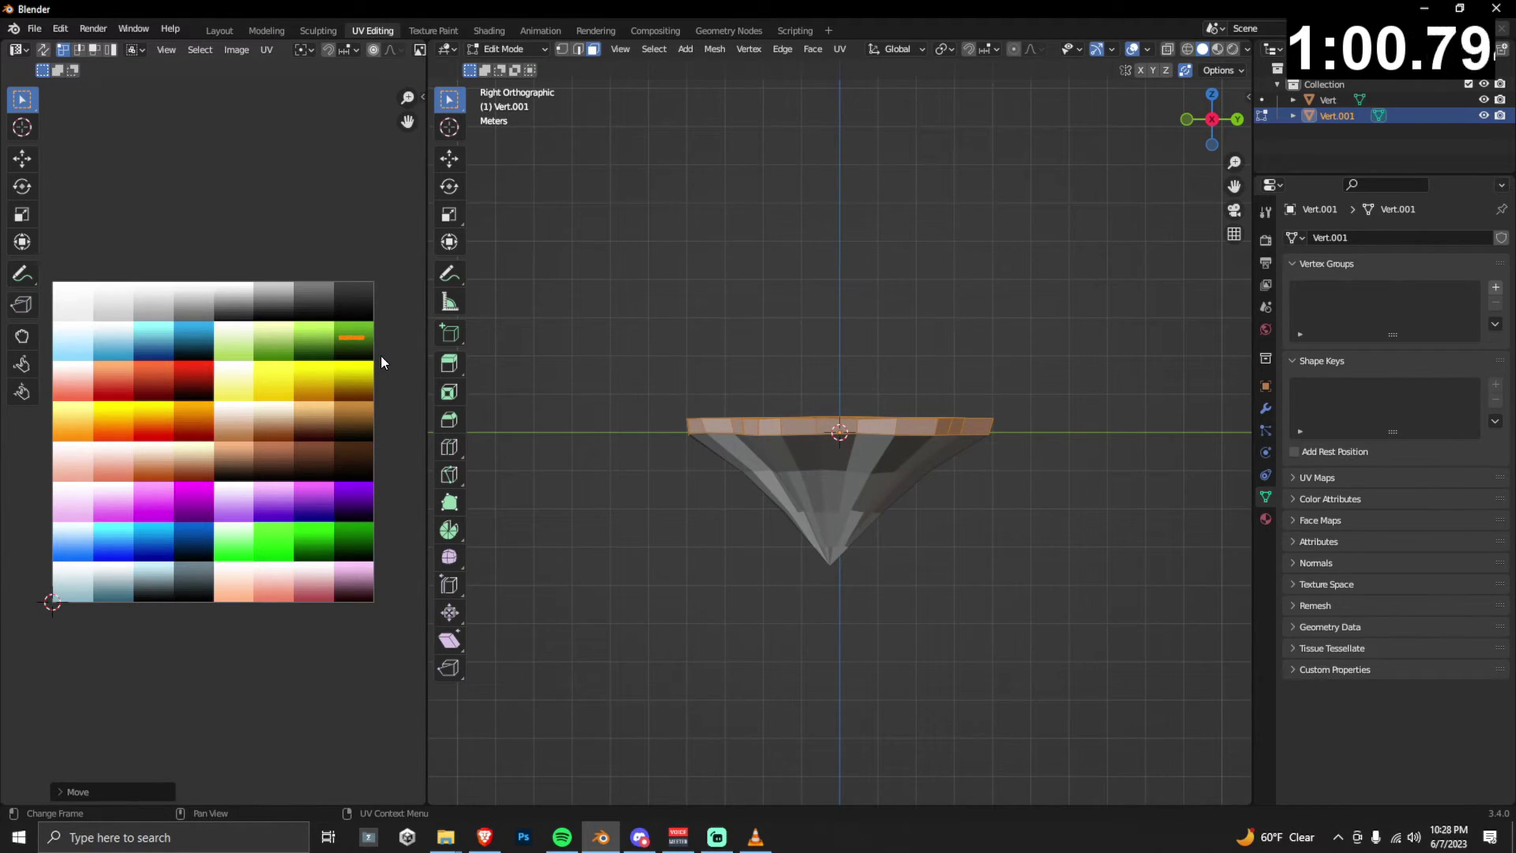
Squash the top island vertically so it stays within the green, then reframe the palette.
{"action": "key", "text": "s"}
{"action": "key", "text": "y"}
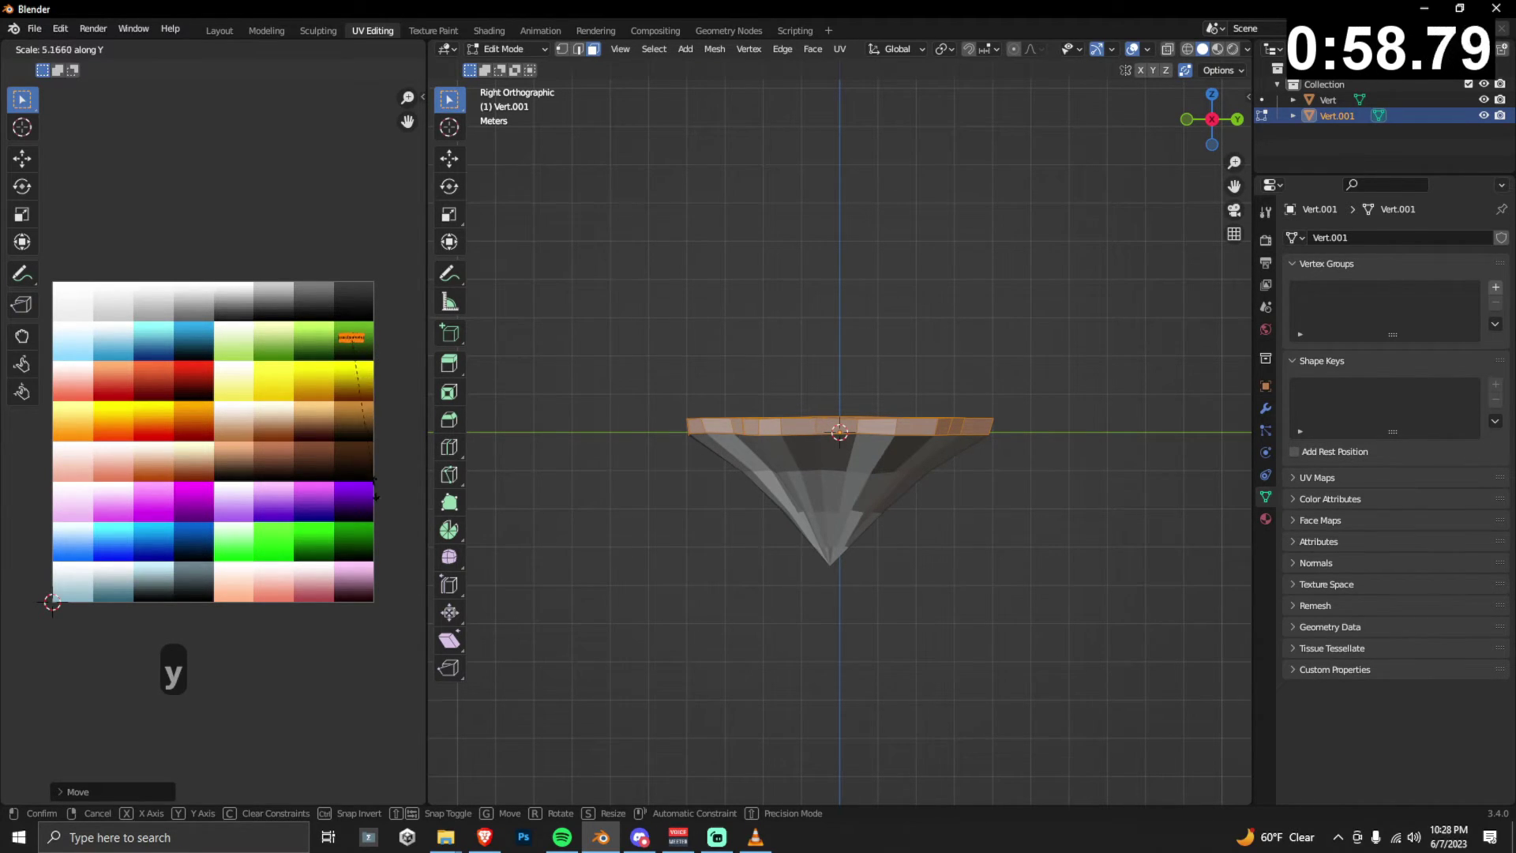
{"action": "left_click", "coordinate": [380, 568]}
{"action": "scroll", "coordinate": [357, 337], "scroll_direction": "up", "scroll_amount": 5}
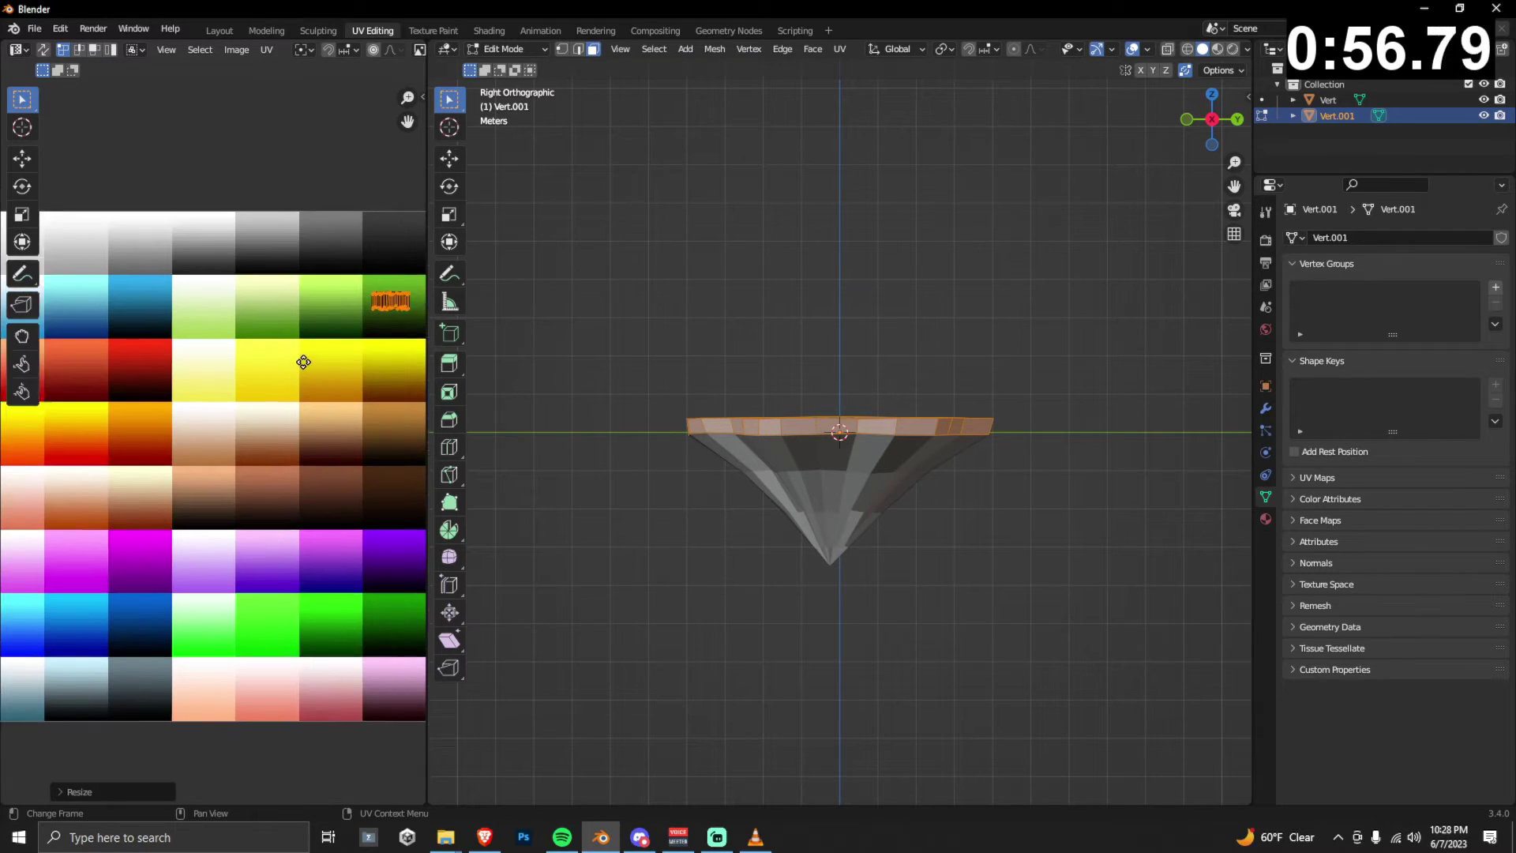
{"action": "scroll", "coordinate": [223, 446], "scroll_direction": "up", "scroll_amount": 2}
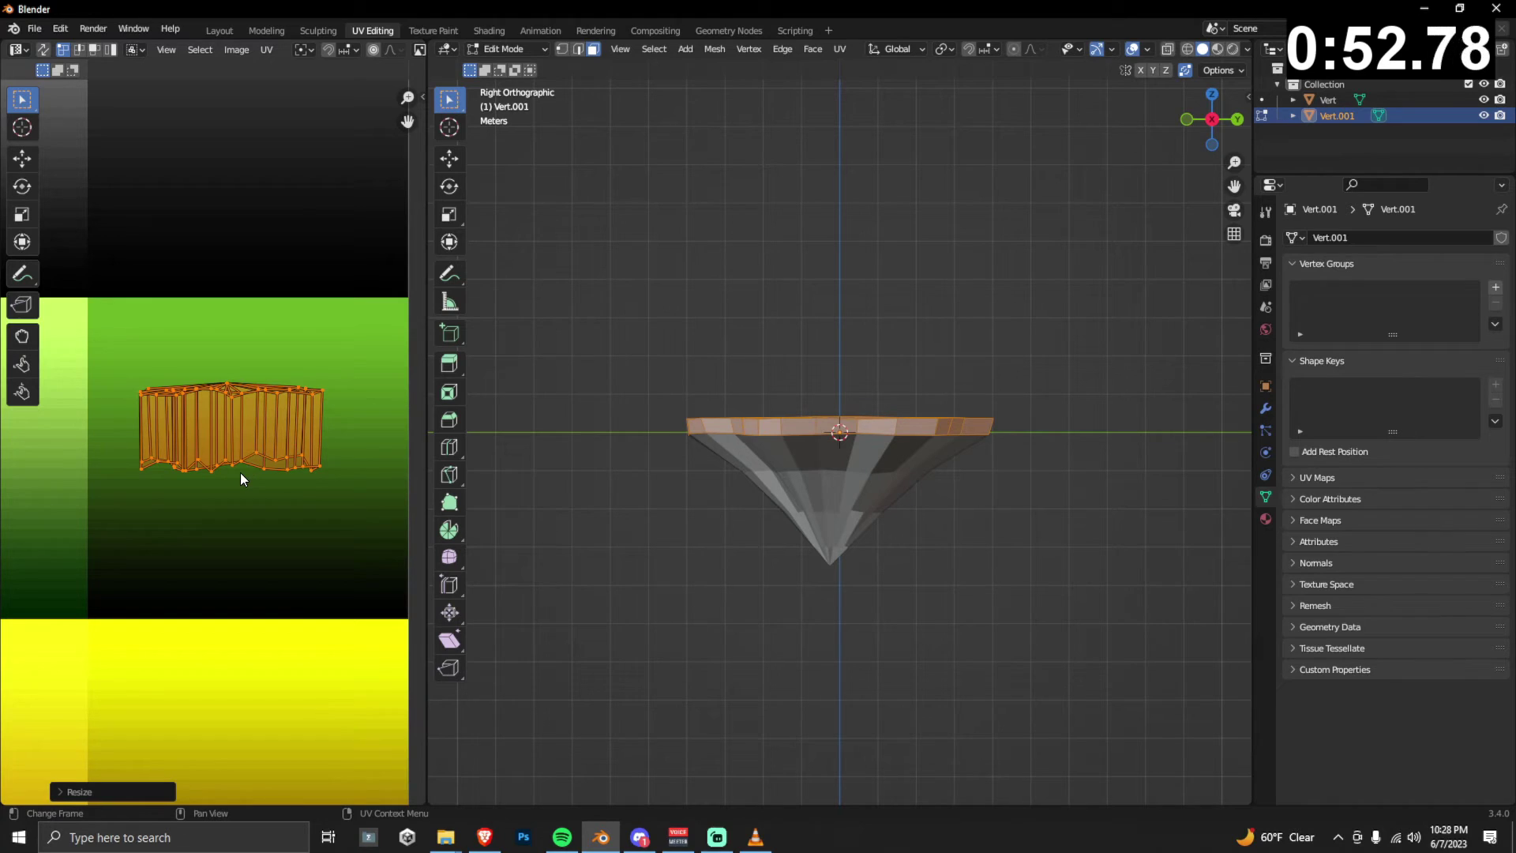
{"action": "scroll", "coordinate": [240, 472], "scroll_direction": "down", "scroll_amount": 7}
{"action": "middle_click_drag", "start_coordinate": [265, 474], "coordinate": [399, 420]}
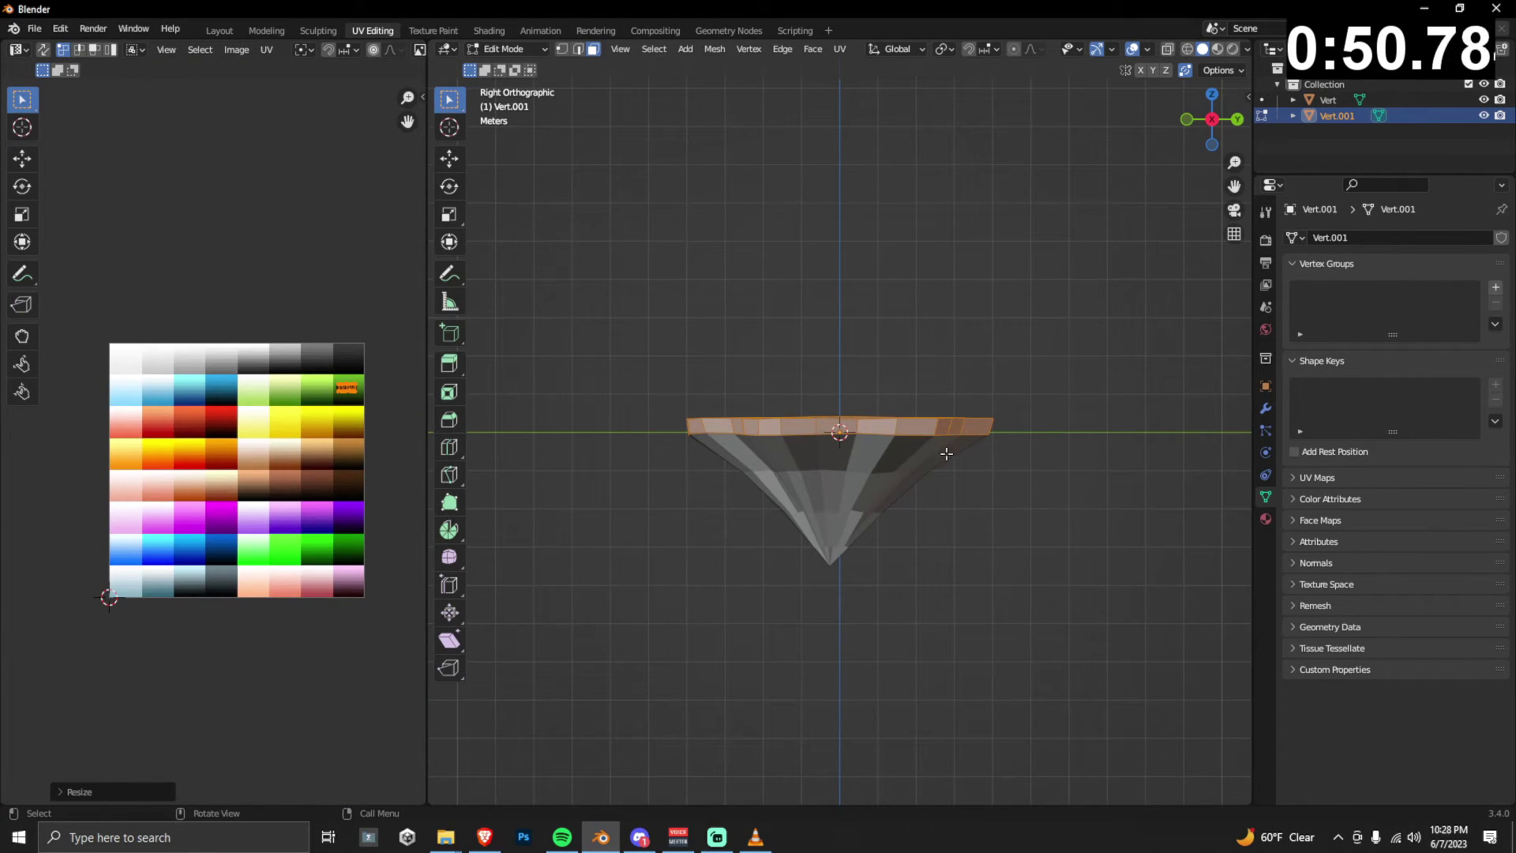
{"action": "left_click", "coordinate": [523, 49]}
Select the cone base in Edit Mode and project all its UVs from the side view.
{"action": "left_click", "coordinate": [531, 65]}
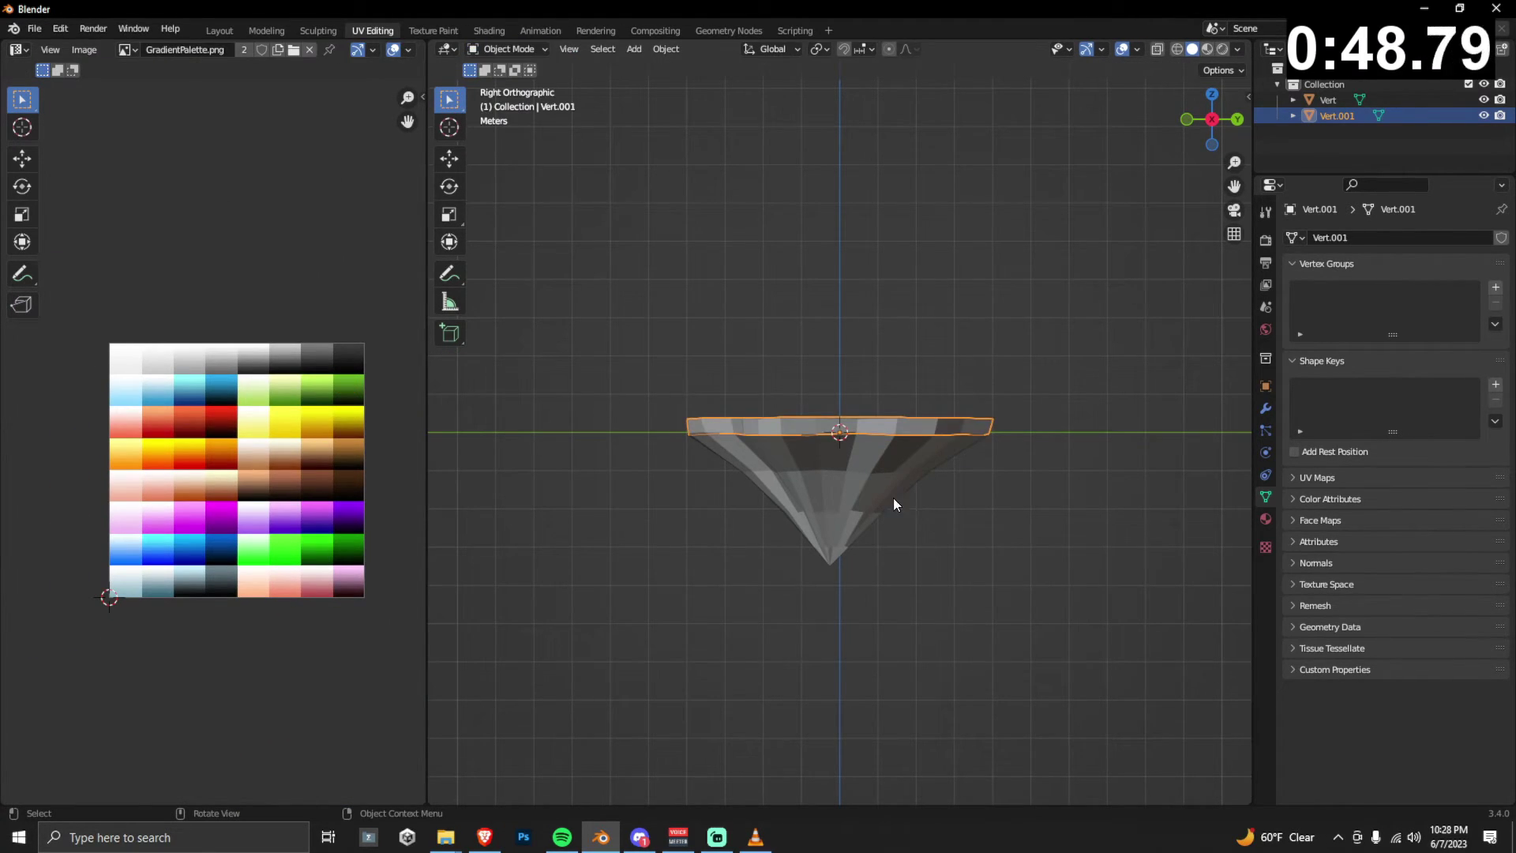
{"action": "left_click", "coordinate": [893, 498]}
{"action": "left_click", "coordinate": [509, 49]}
{"action": "left_click", "coordinate": [506, 84]}
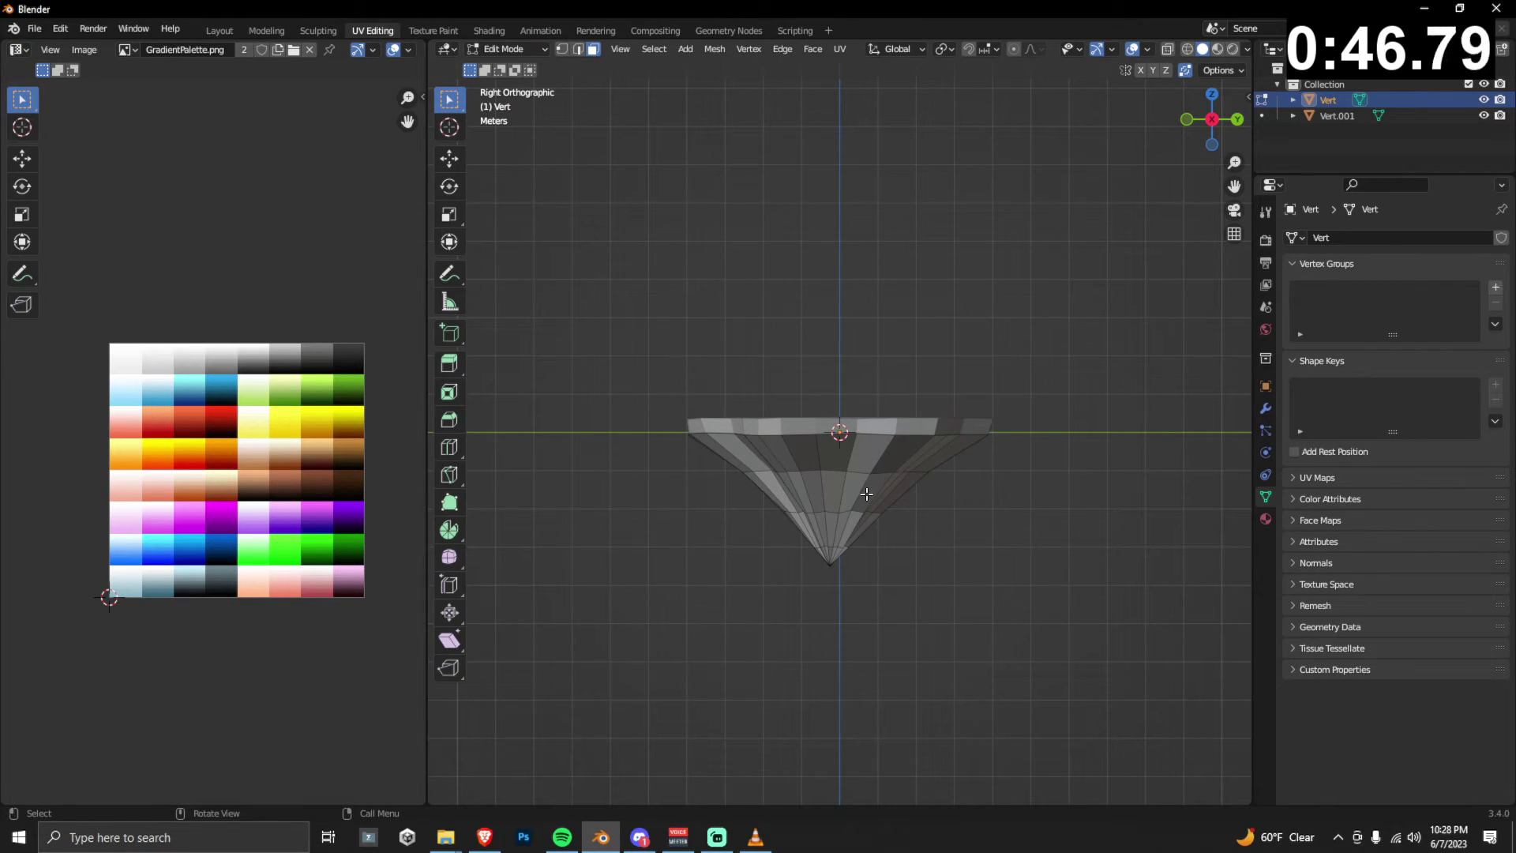
{"action": "key", "text": "a"}
{"action": "left_click", "coordinate": [840, 49]}
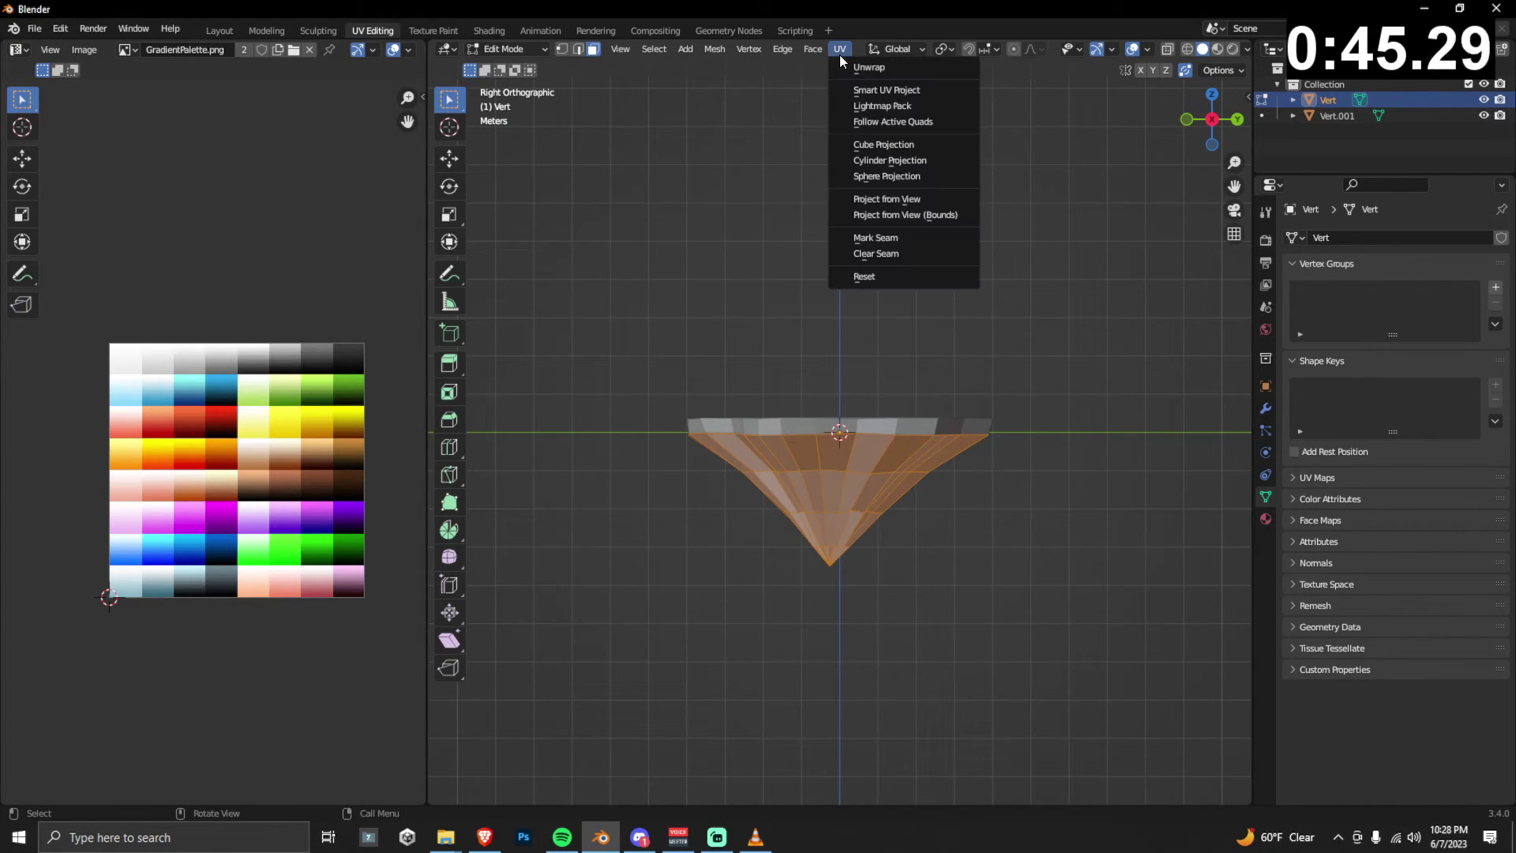
{"action": "left_click", "coordinate": [885, 197]}
Shrink the cone's UV island onto the brown swatch and squash it vertically.
{"action": "key", "text": "s"}
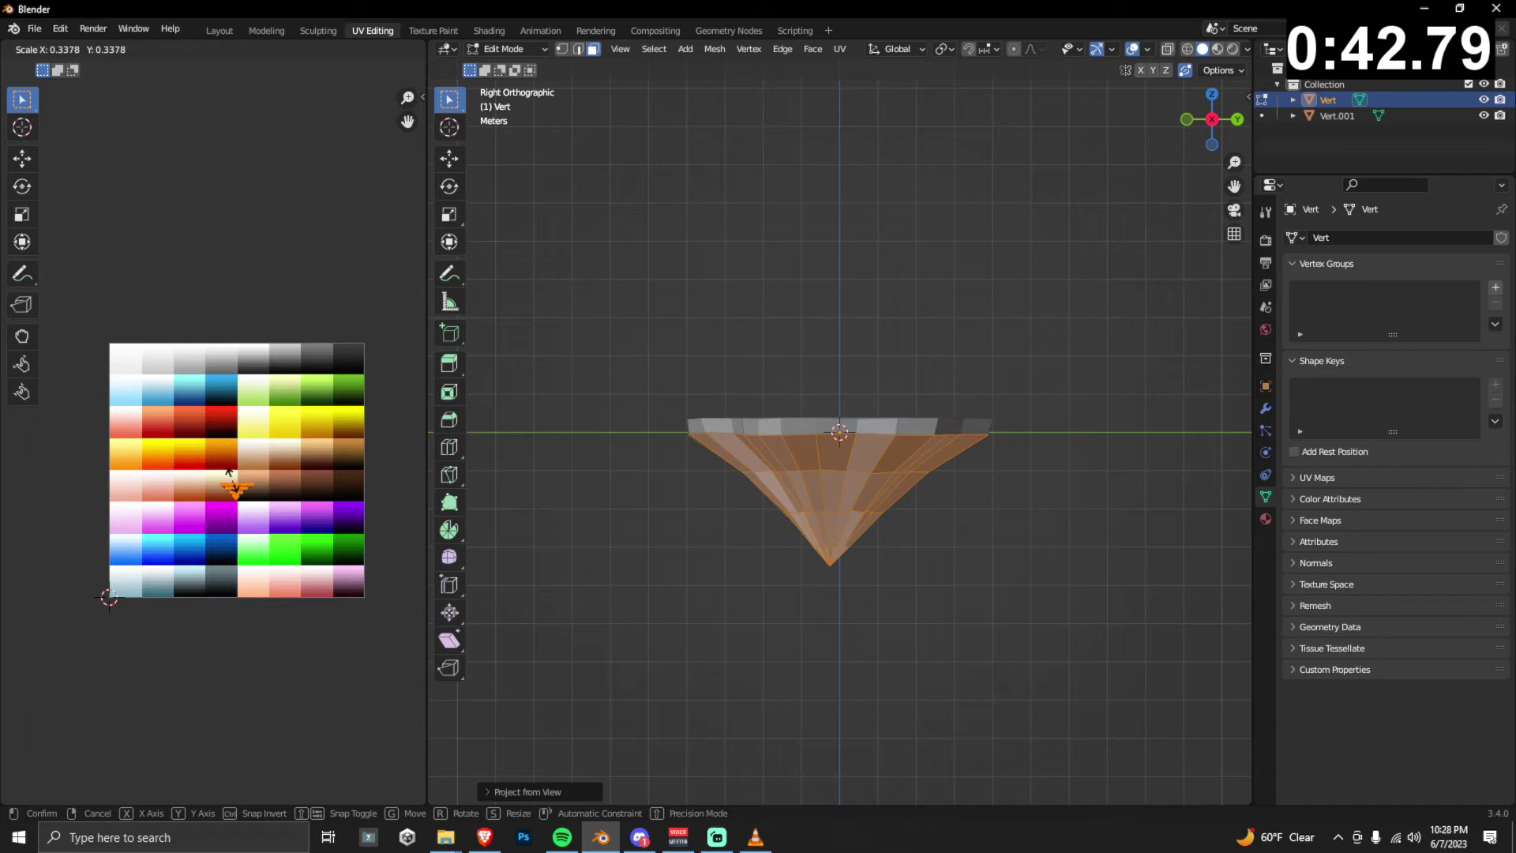
{"action": "left_click", "coordinate": [225, 474]}
{"action": "key", "text": "g"}
{"action": "left_click", "coordinate": [307, 468]}
{"action": "key", "text": "s"}
{"action": "key", "text": "g"}
{"action": "key", "text": "s"}
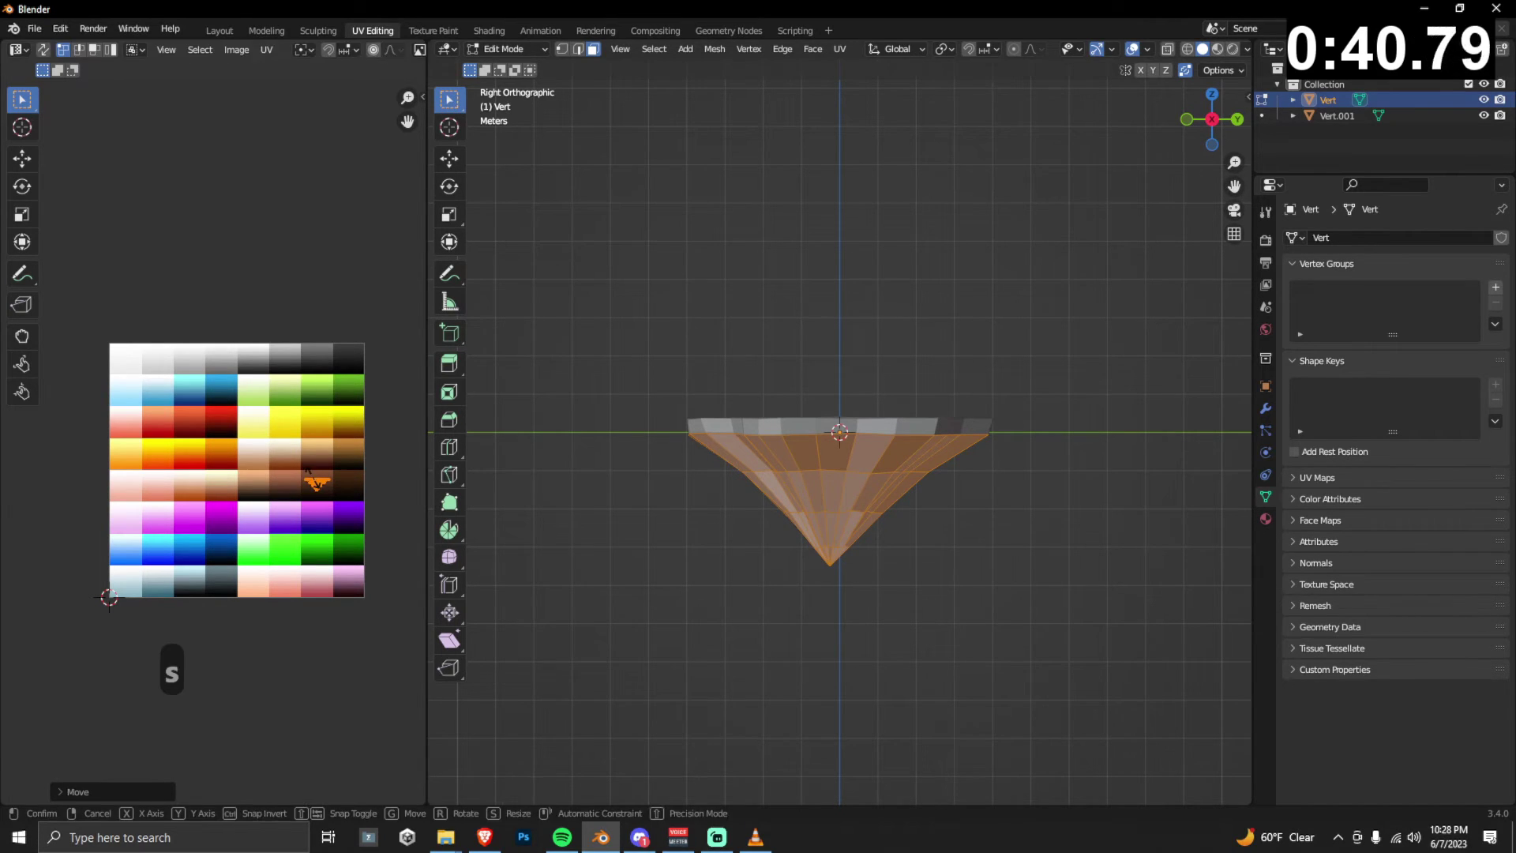
{"action": "key", "text": "y"}
{"action": "left_click", "coordinate": [315, 482]}
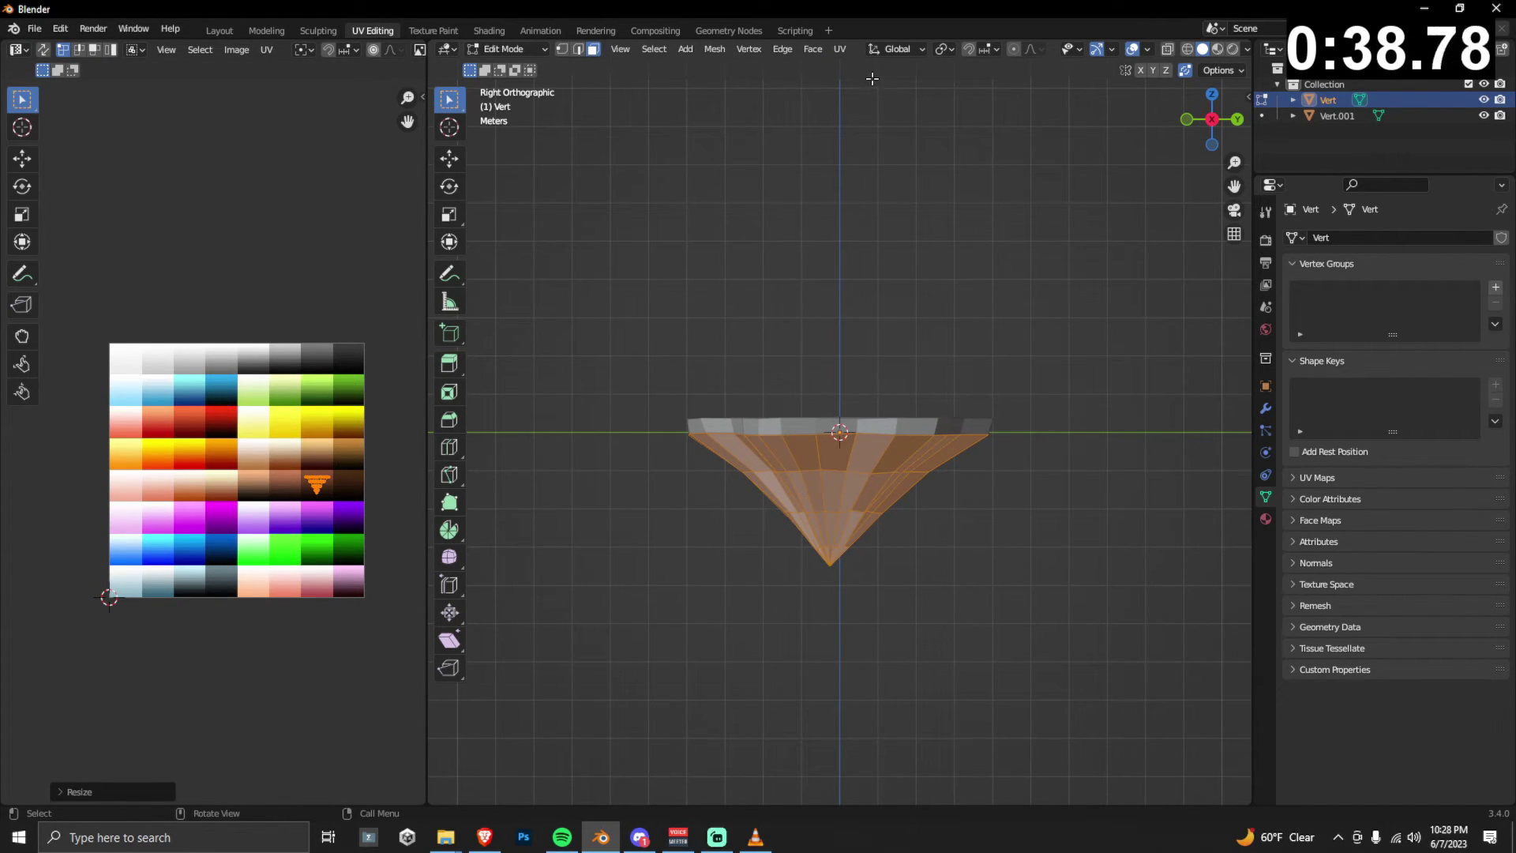
Turn on Material Preview to see the palette colours on the island.
{"action": "left_click", "coordinate": [1218, 49]}
{"action": "left_click", "coordinate": [890, 352]}
{"action": "middle_click_drag", "start_coordinate": [890, 352], "coordinate": [694, 324]}
Move the top slab's UV island onto the dark green swatch.
{"action": "key", "text": "Tab"}
{"action": "left_click", "coordinate": [711, 411]}
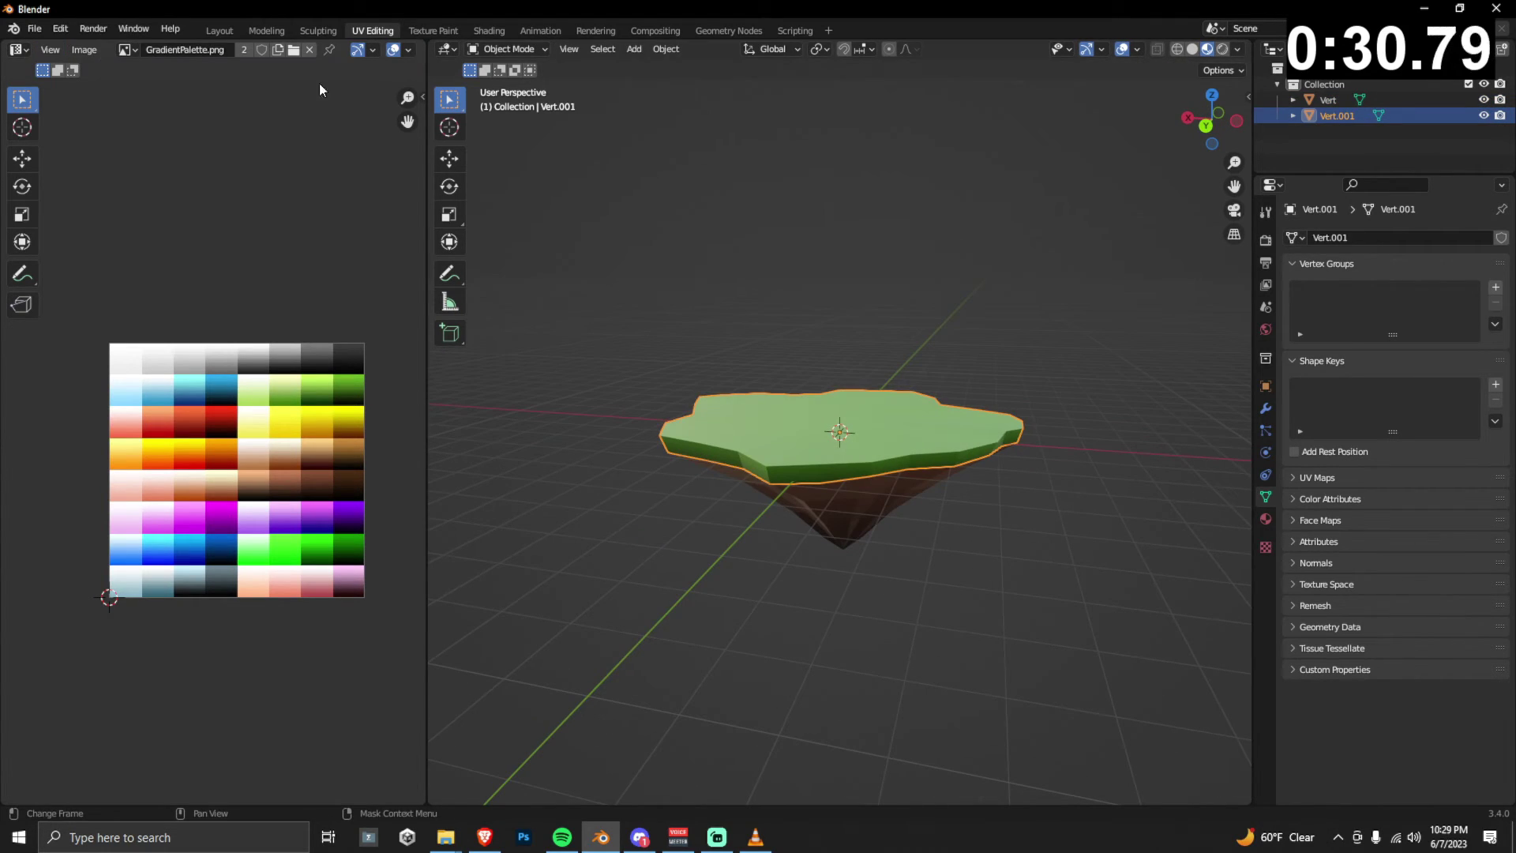
{"action": "left_click", "coordinate": [503, 50]}
{"action": "left_click", "coordinate": [512, 86]}
{"action": "scroll", "coordinate": [381, 384], "scroll_direction": "up", "scroll_amount": 4}
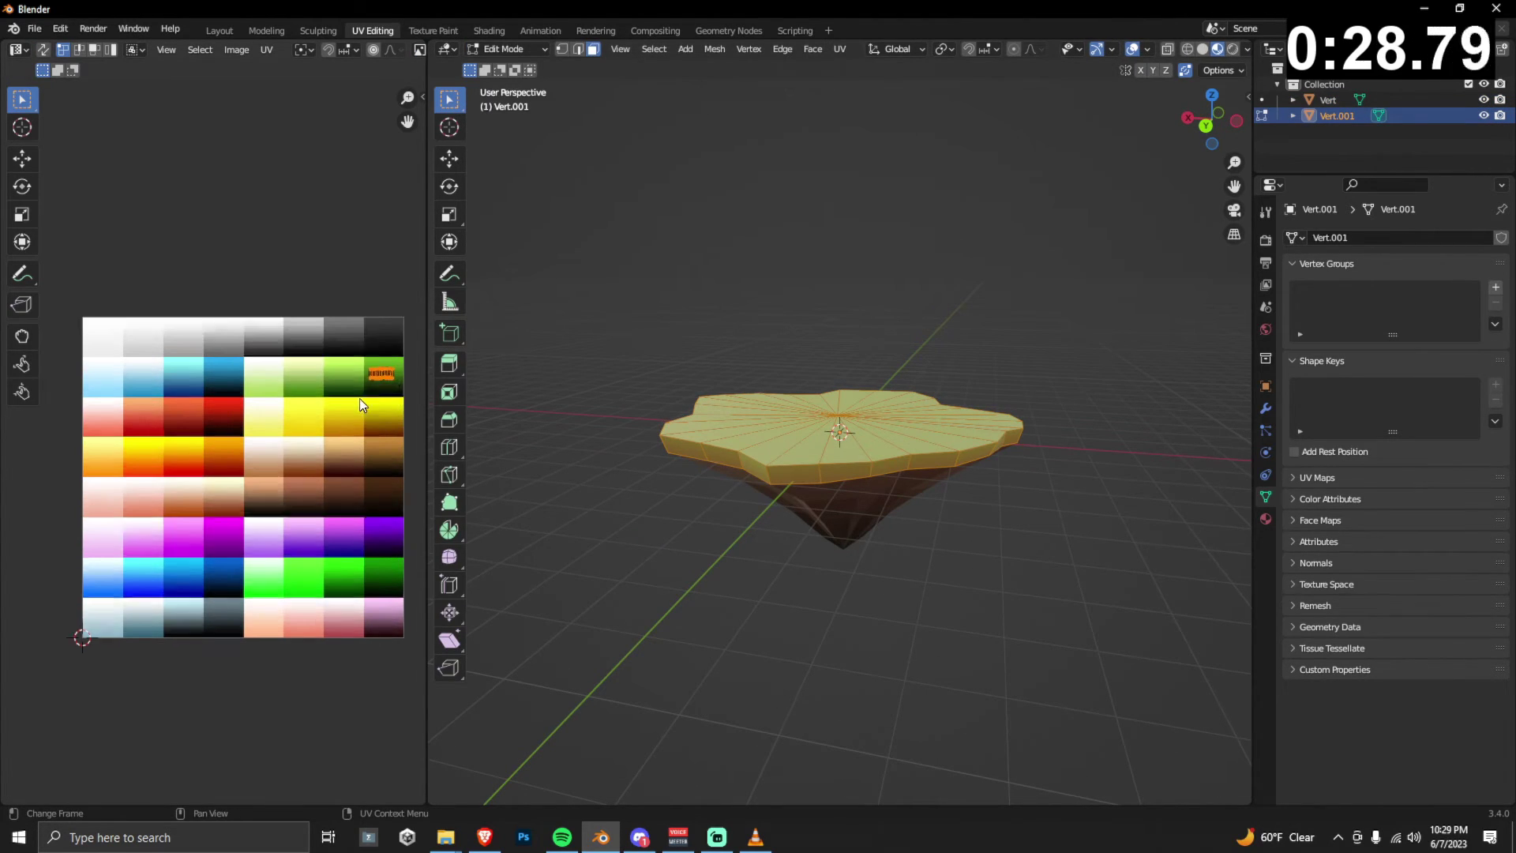
{"action": "middle_click_drag", "start_coordinate": [380, 385], "coordinate": [334, 423]}
{"action": "key", "text": "g"}
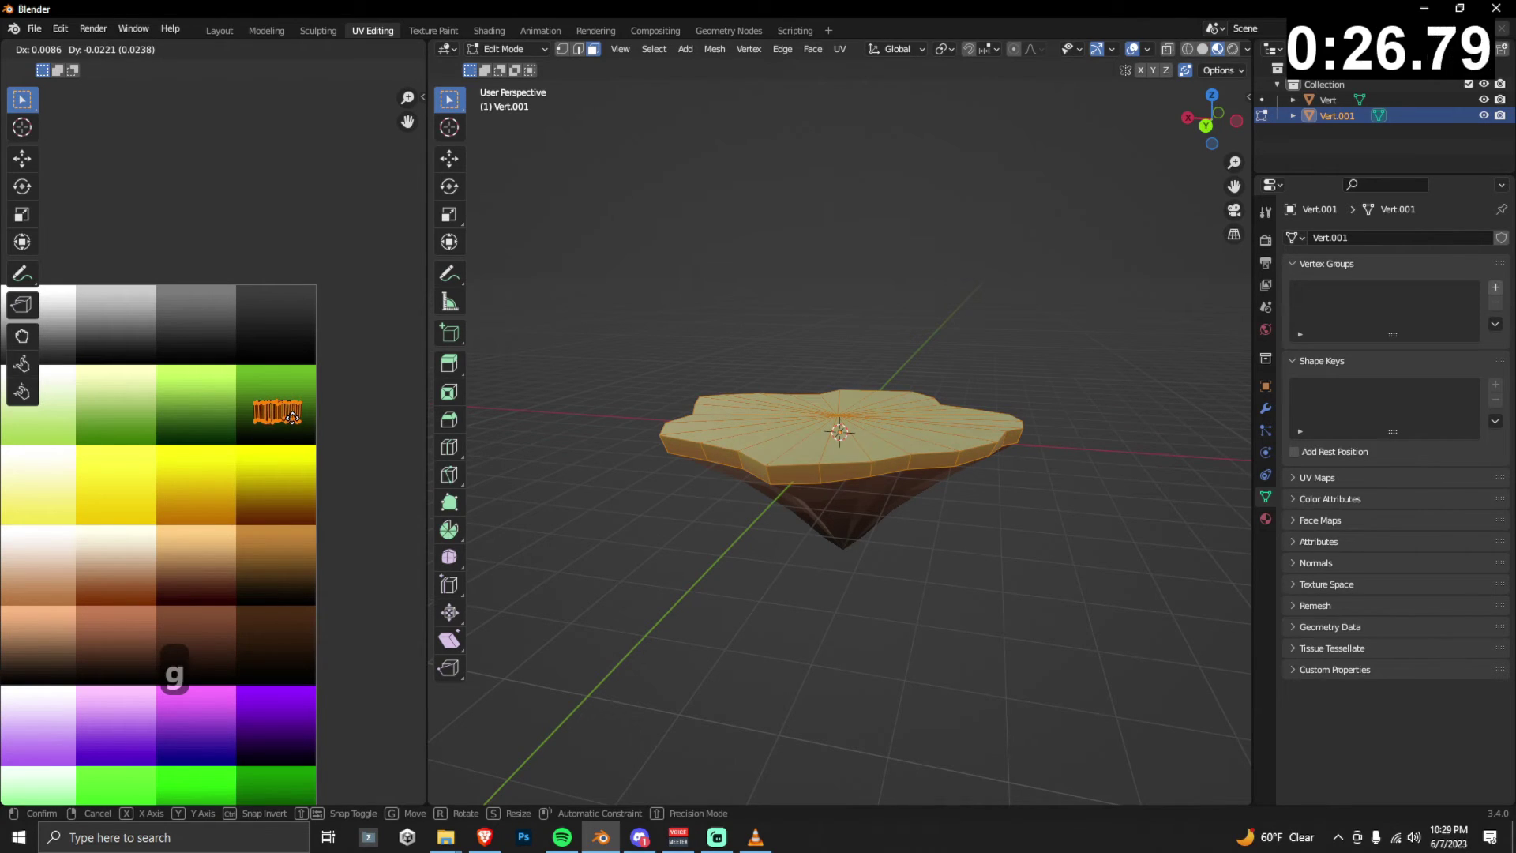
{"action": "left_click", "coordinate": [293, 413]}
{"action": "middle_click_drag", "start_coordinate": [908, 395], "coordinate": [539, 85]}
{"action": "key", "text": "Tab"}
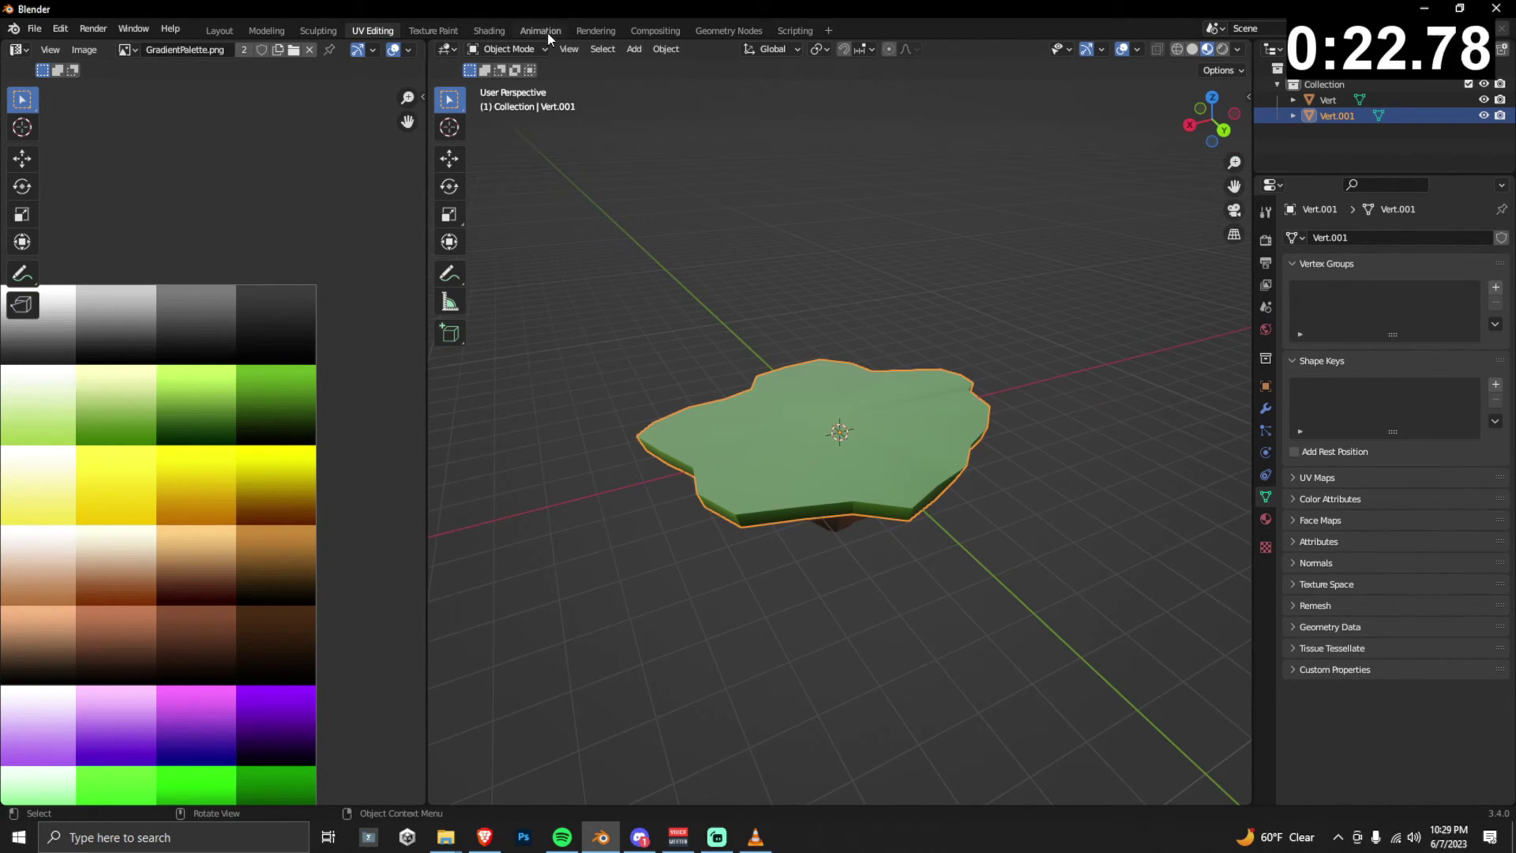
In the Shading workspace, set the Grass material's Specular to 0.
{"action": "left_click", "coordinate": [491, 32]}
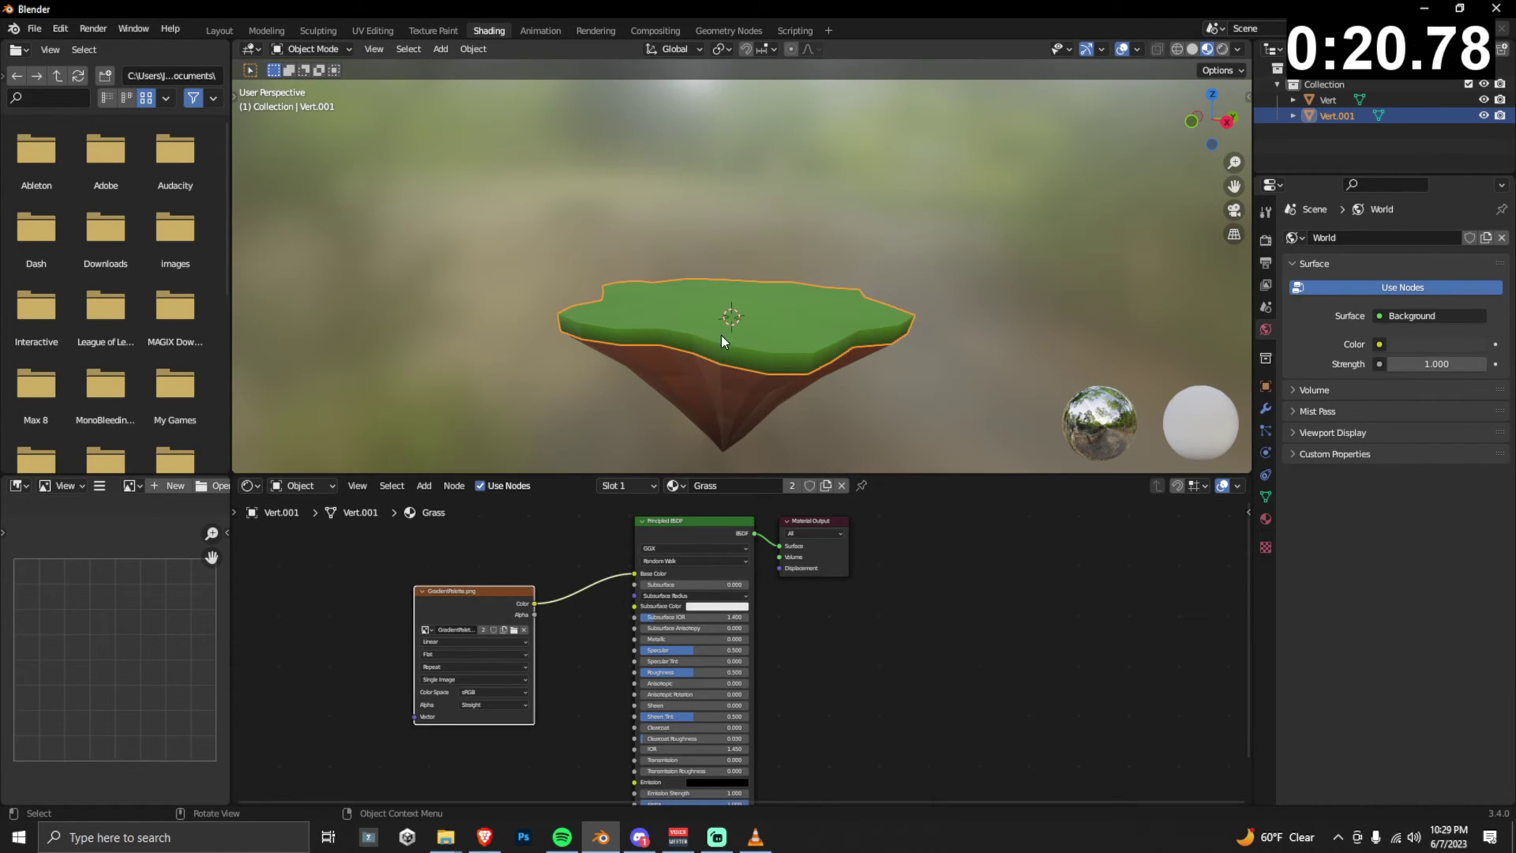
{"action": "scroll", "coordinate": [688, 657], "scroll_direction": "up", "scroll_amount": 2}
{"action": "left_click_drag", "start_coordinate": [731, 473], "coordinate": [750, 268]}
{"action": "mouse_move", "coordinate": [754, 182]}
{"action": "middle_mouse_down"}
{"action": "mouse_move", "coordinate": [765, 159]}
{"action": "mouse_move", "coordinate": [755, 182]}
{"action": "middle_mouse_up"}
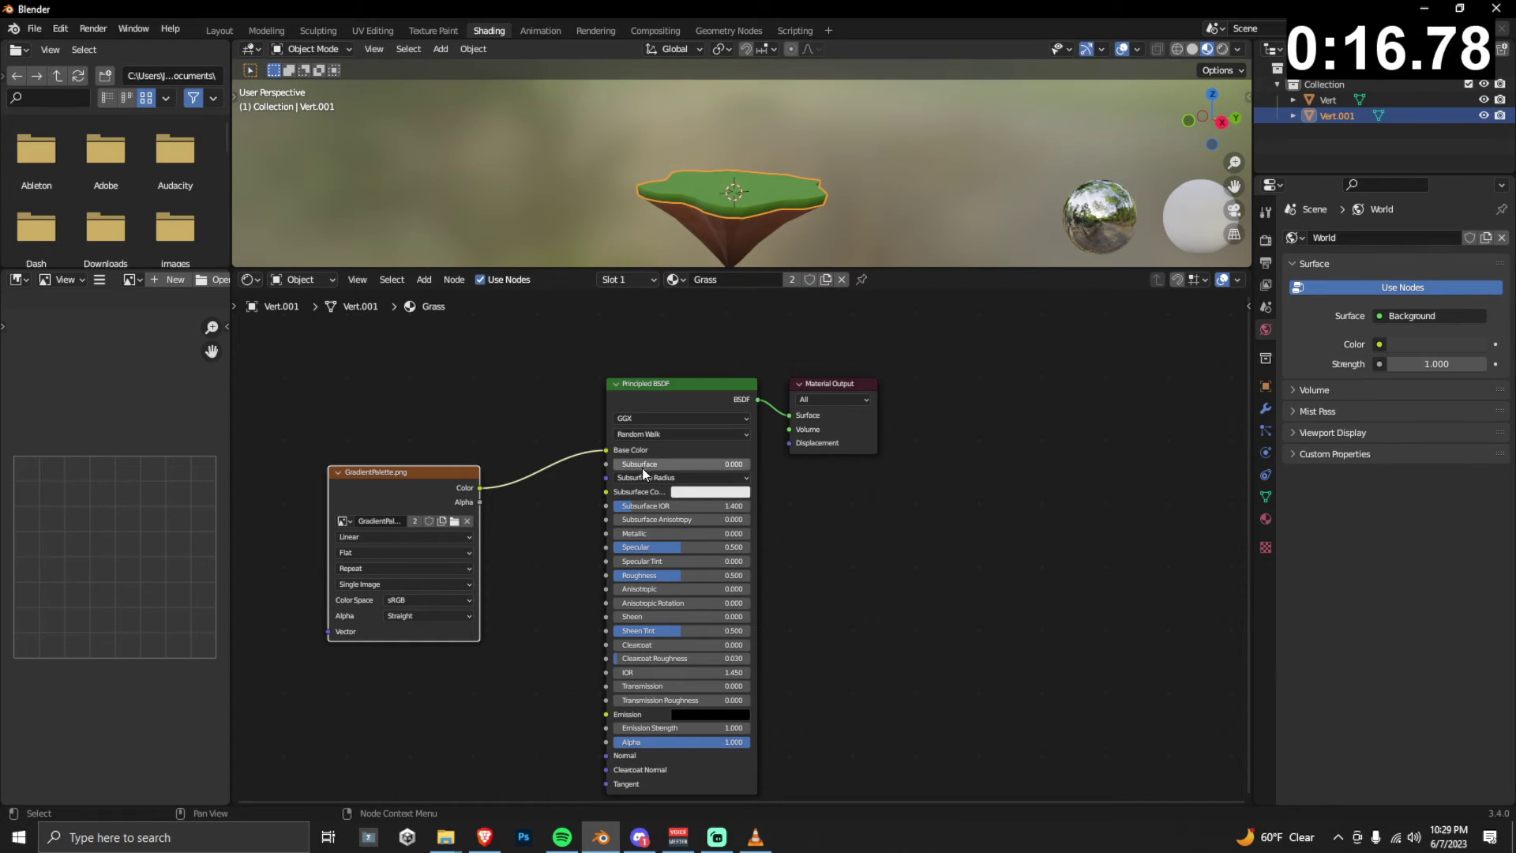
{"action": "left_click", "coordinate": [674, 280]}
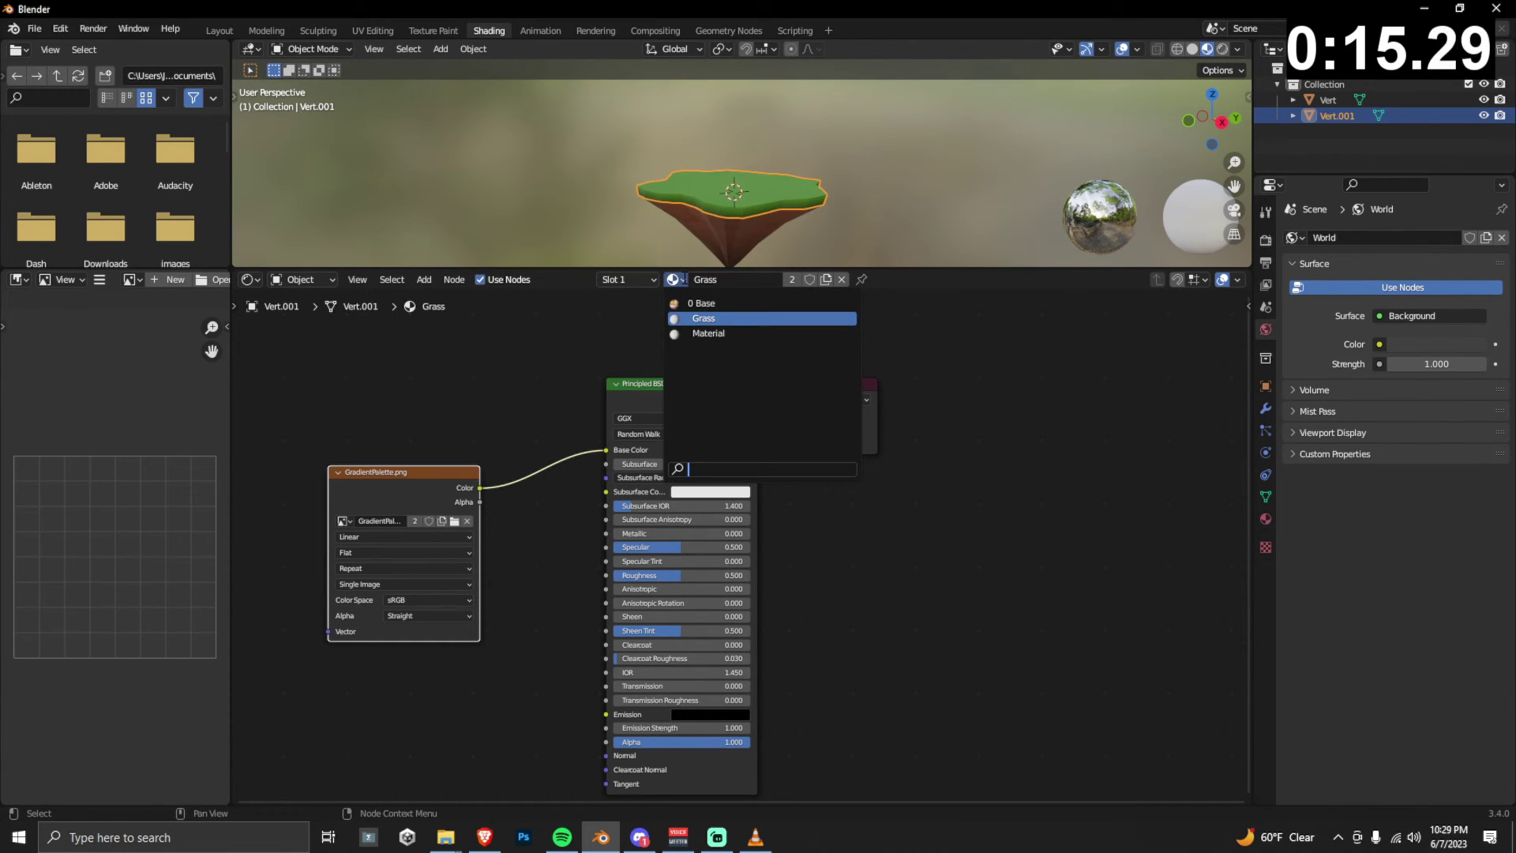
{"action": "left_click", "coordinate": [703, 318]}
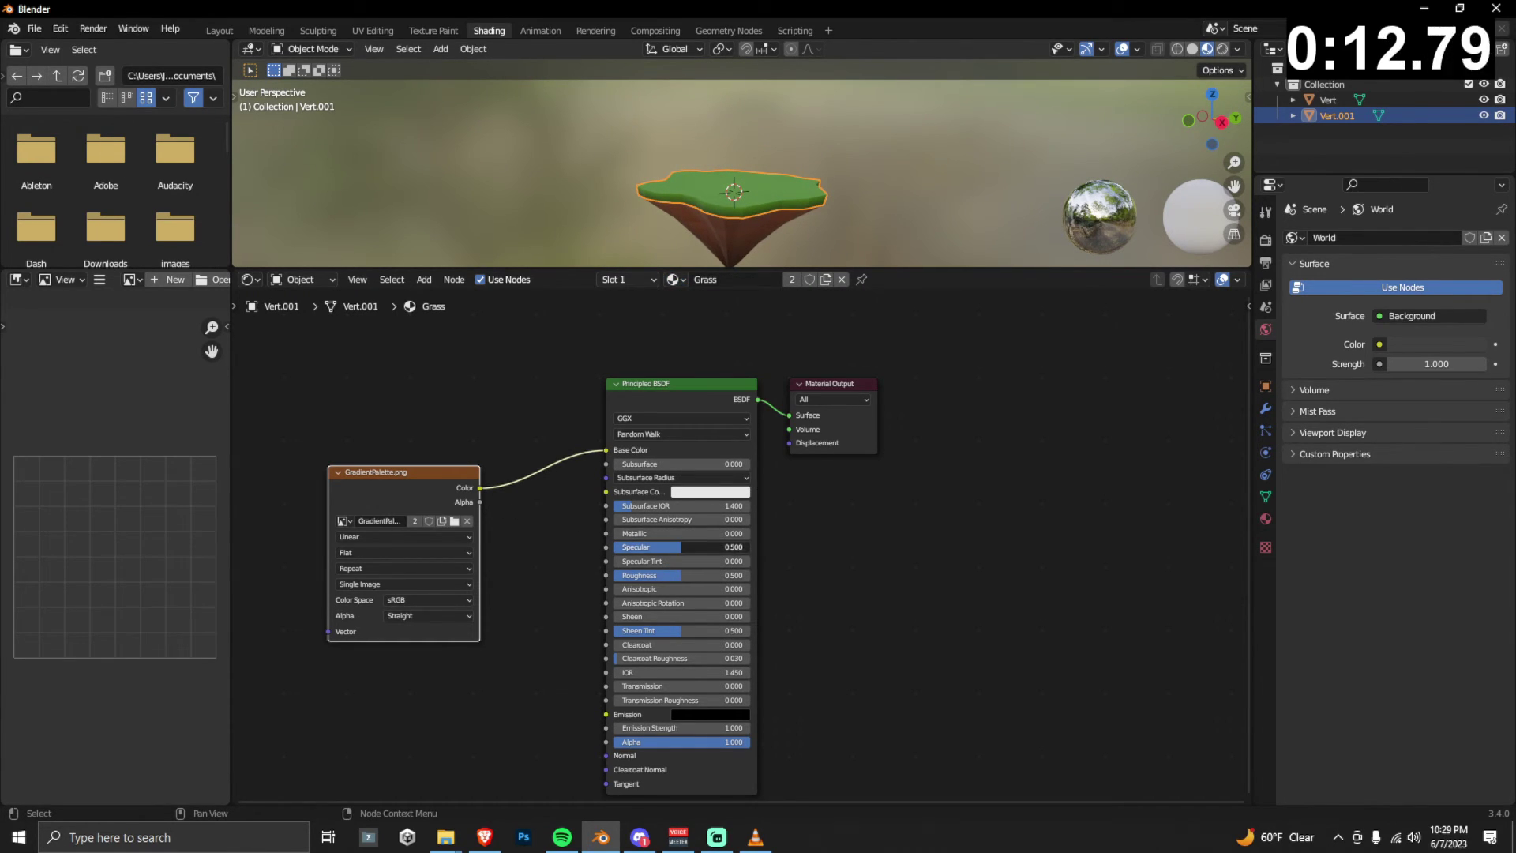
{"action": "left_click_drag", "start_coordinate": [681, 547], "coordinate": [632, 547]}
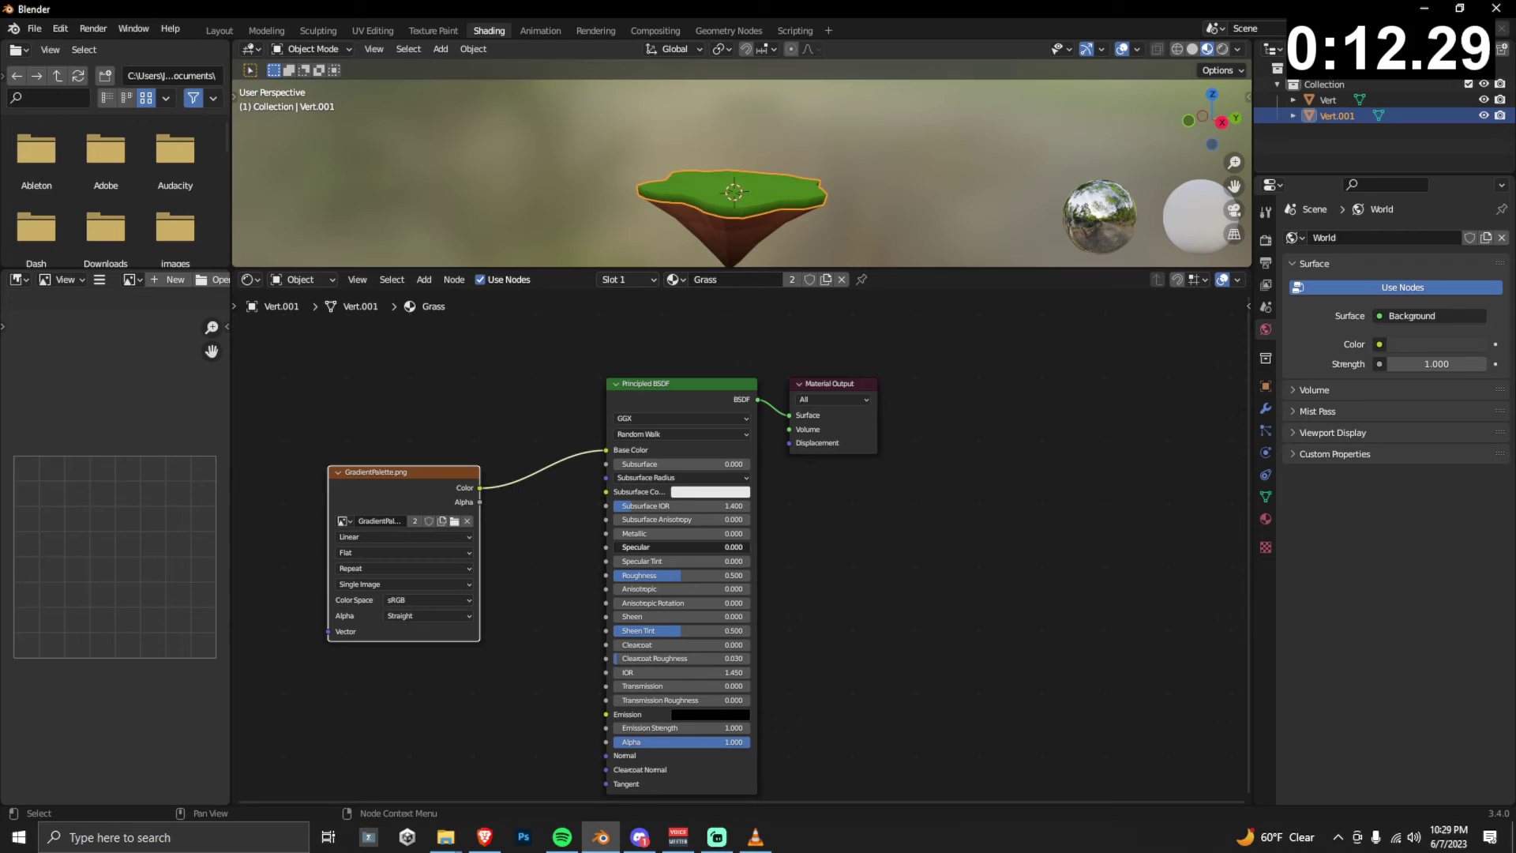
Set the Base material's Specular to 0, then return to Modeling in Object Mode.
{"action": "left_click", "coordinate": [678, 279]}
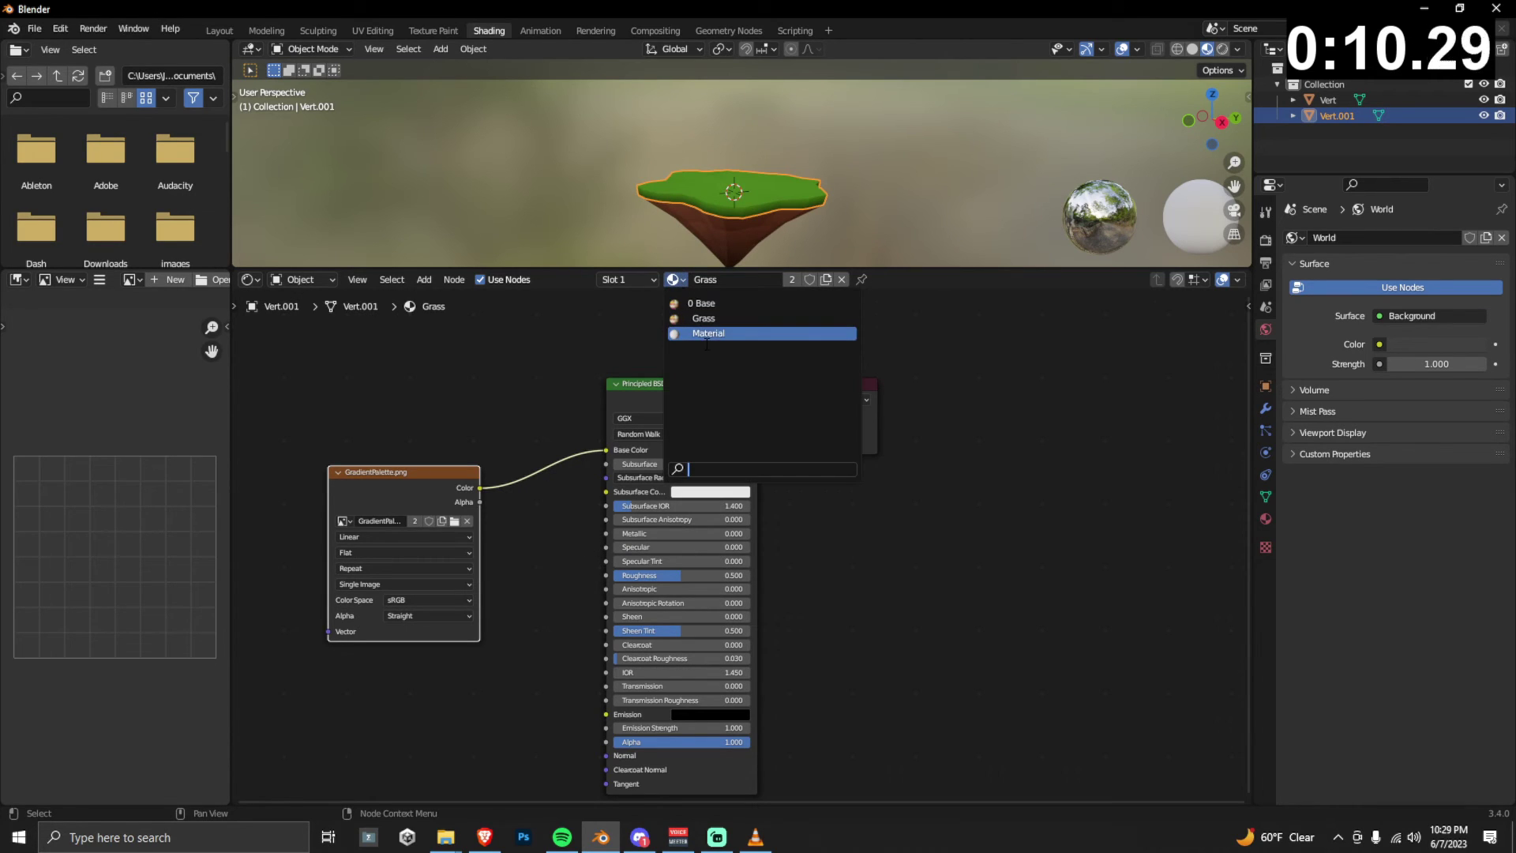
{"action": "left_click", "coordinate": [710, 305]}
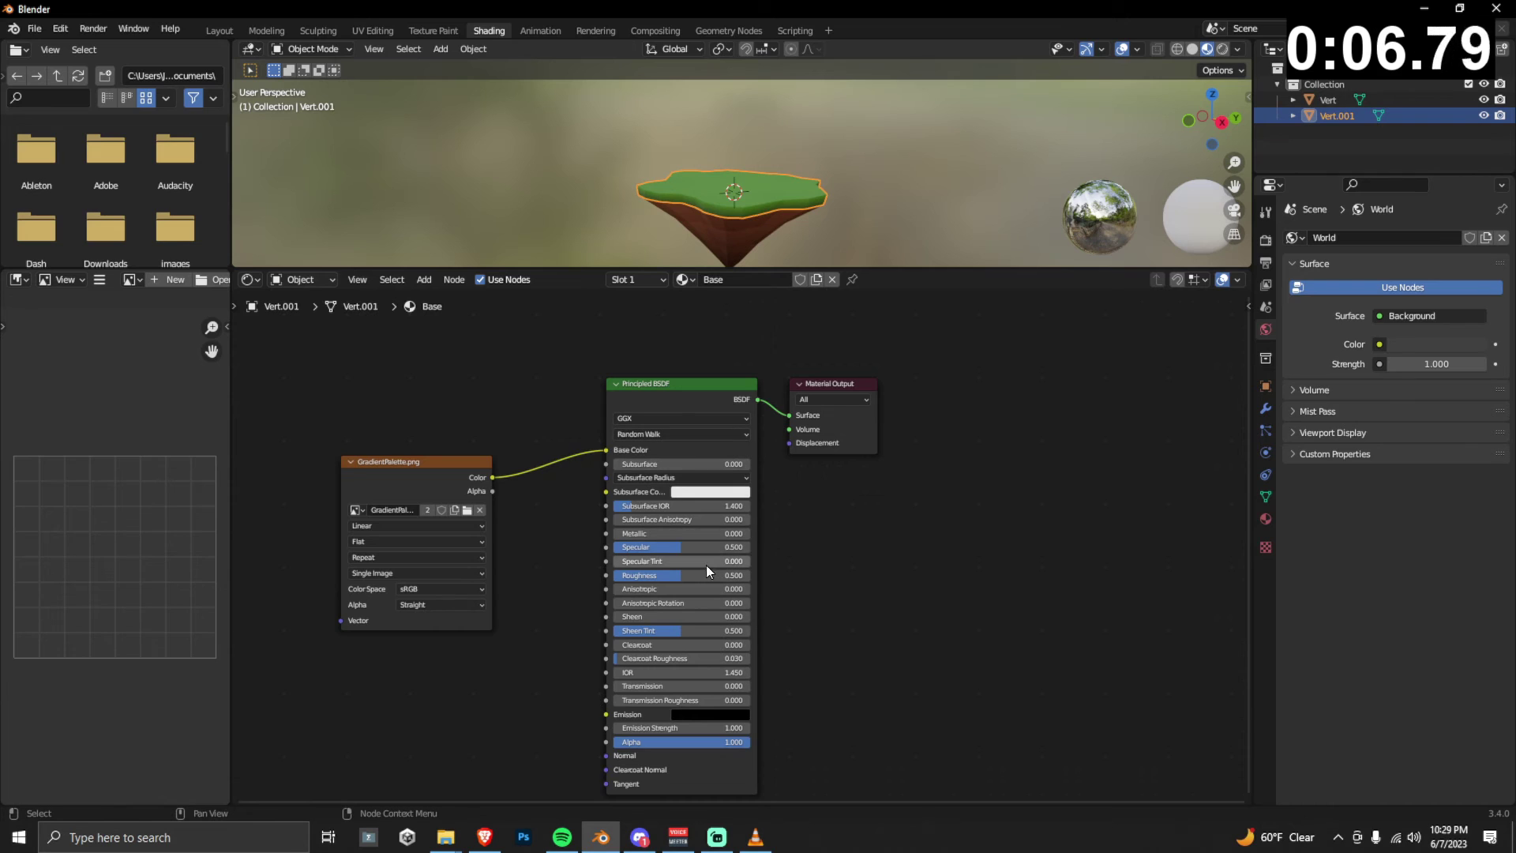
{"action": "left_click_drag", "start_coordinate": [677, 552], "coordinate": [614, 552]}
{"action": "left_click", "coordinate": [733, 197]}
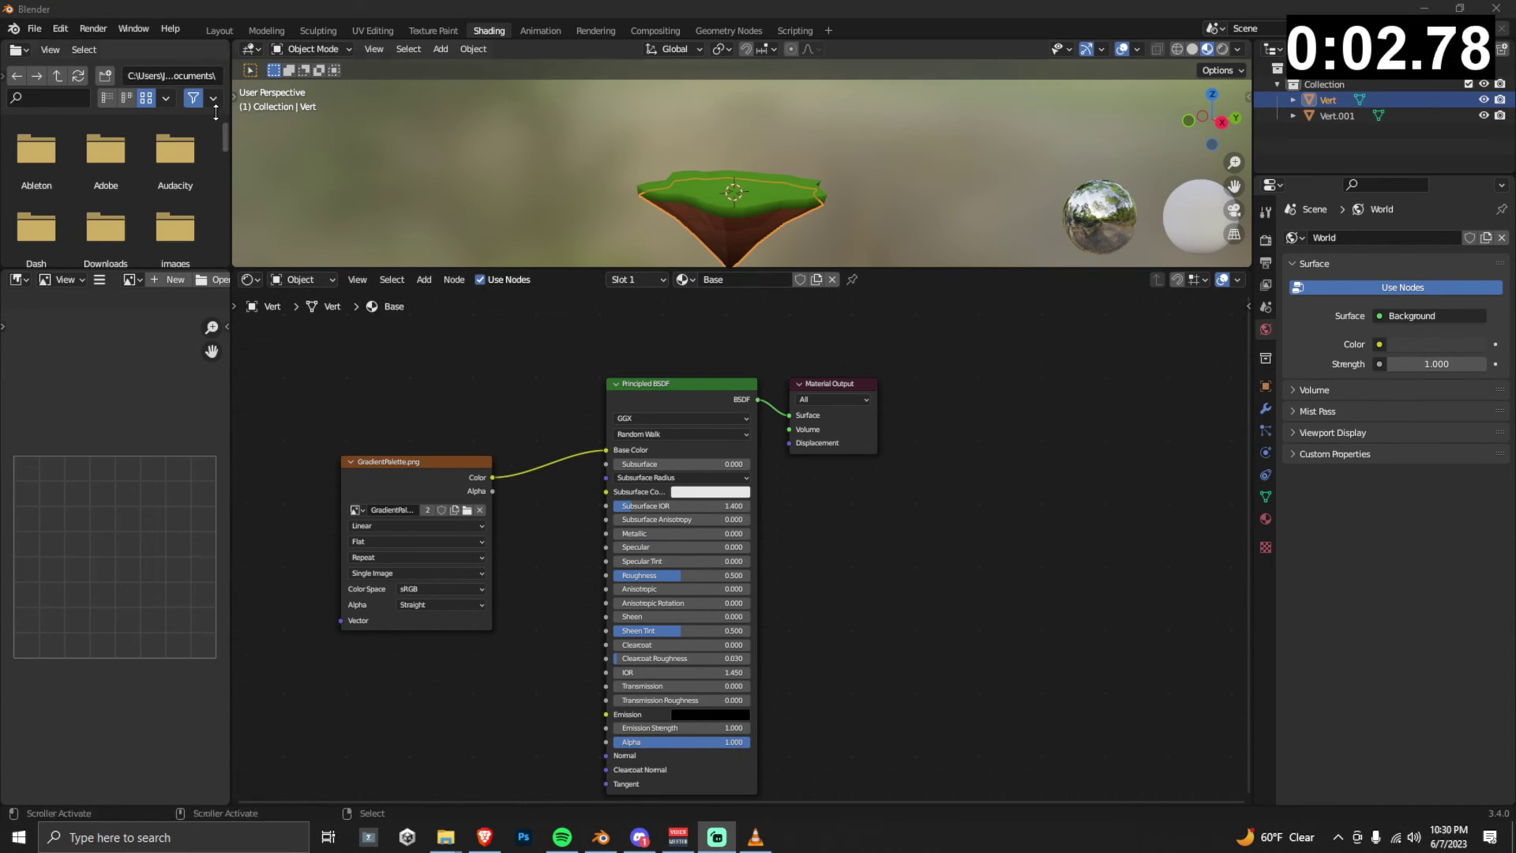
{"action": "left_click", "coordinate": [264, 31]}
{"action": "left_click", "coordinate": [76, 49]}
{"action": "left_click", "coordinate": [93, 66]}
Box-select the top slab and cone base and apply Shade Smooth to both.
{"action": "left_click", "coordinate": [808, 287]}
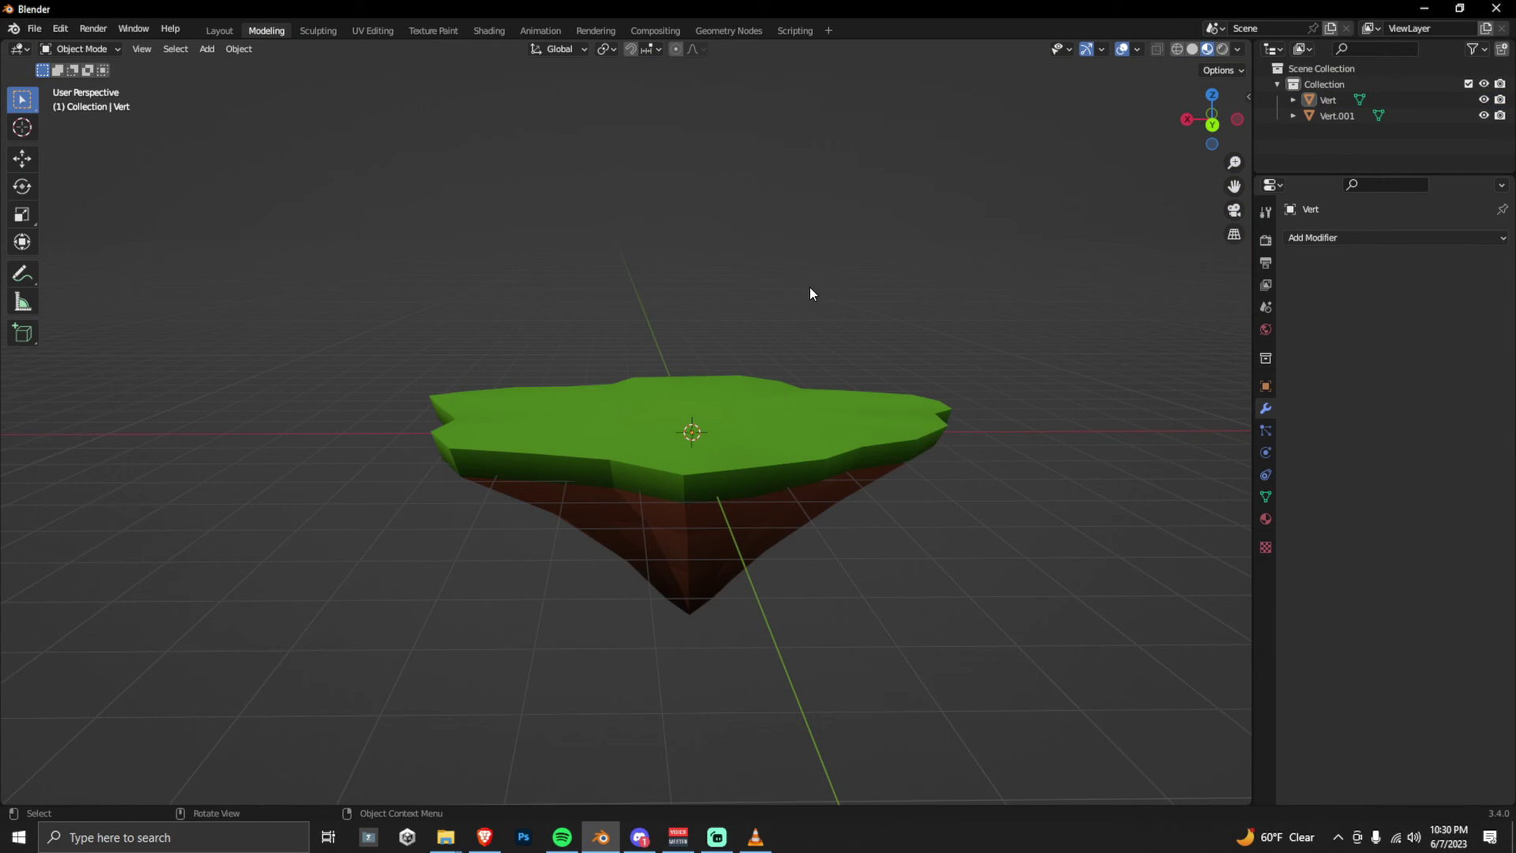
{"action": "middle_click_drag", "start_coordinate": [808, 287], "coordinate": [497, 338]}
{"action": "left_click_drag", "start_coordinate": [413, 325], "coordinate": [785, 616]}
{"action": "right_click", "coordinate": [684, 371]}
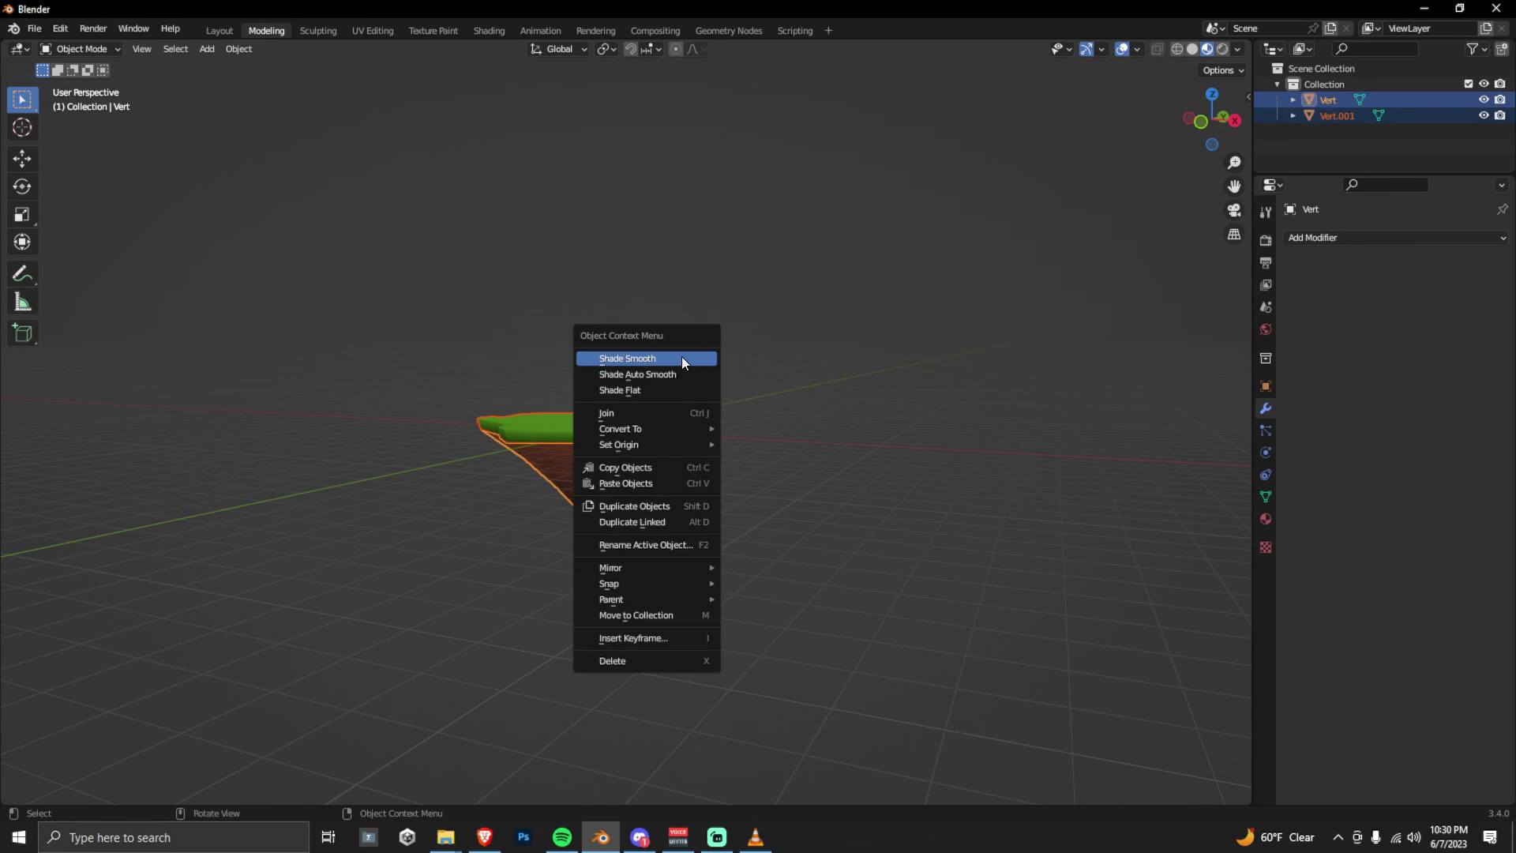
{"action": "left_click", "coordinate": [680, 357]}
{"action": "left_click", "coordinate": [754, 387]}
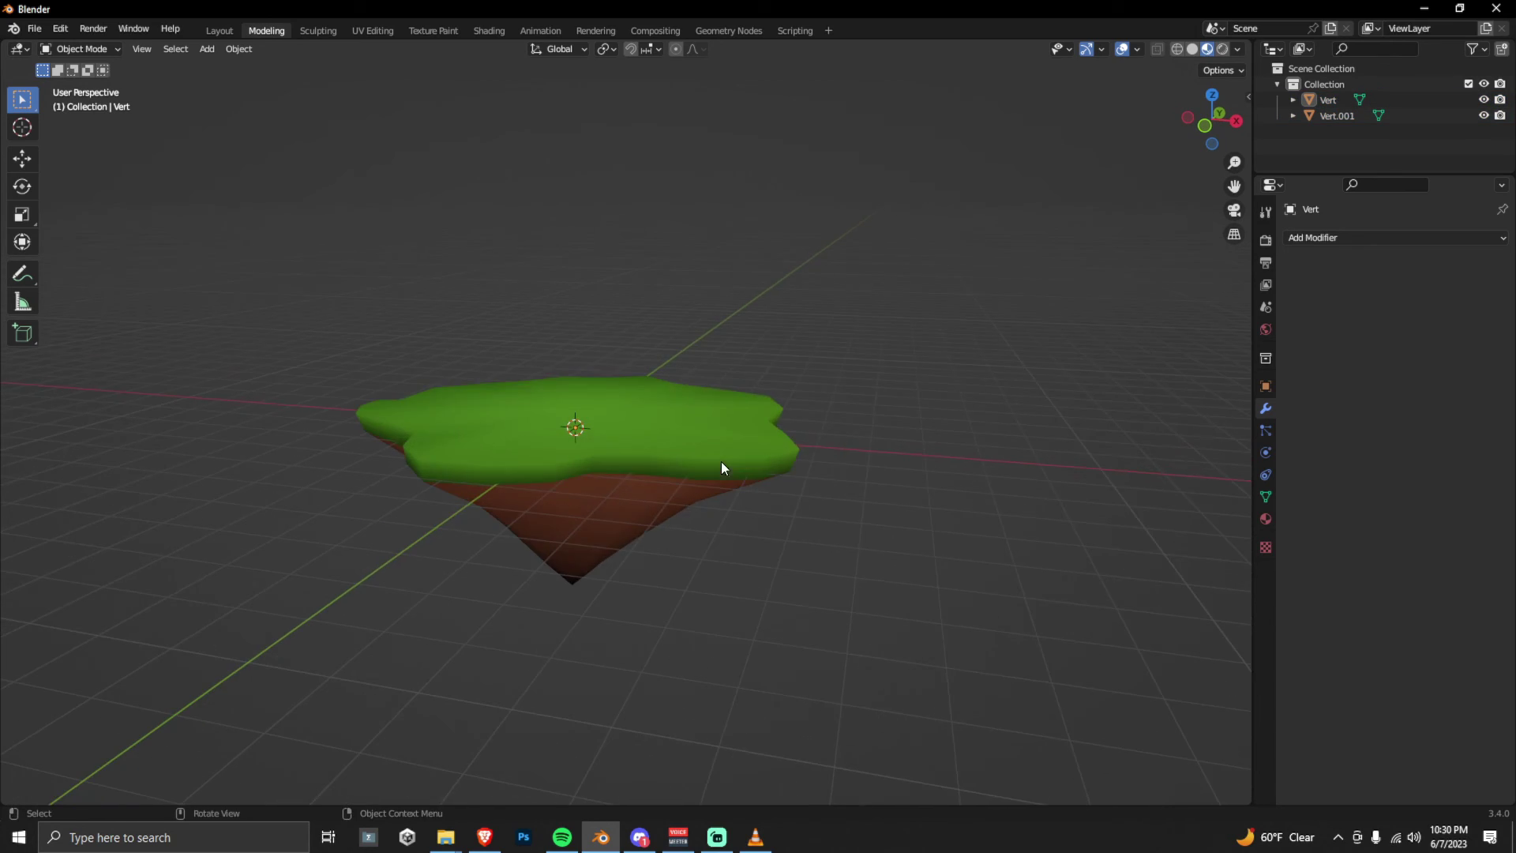